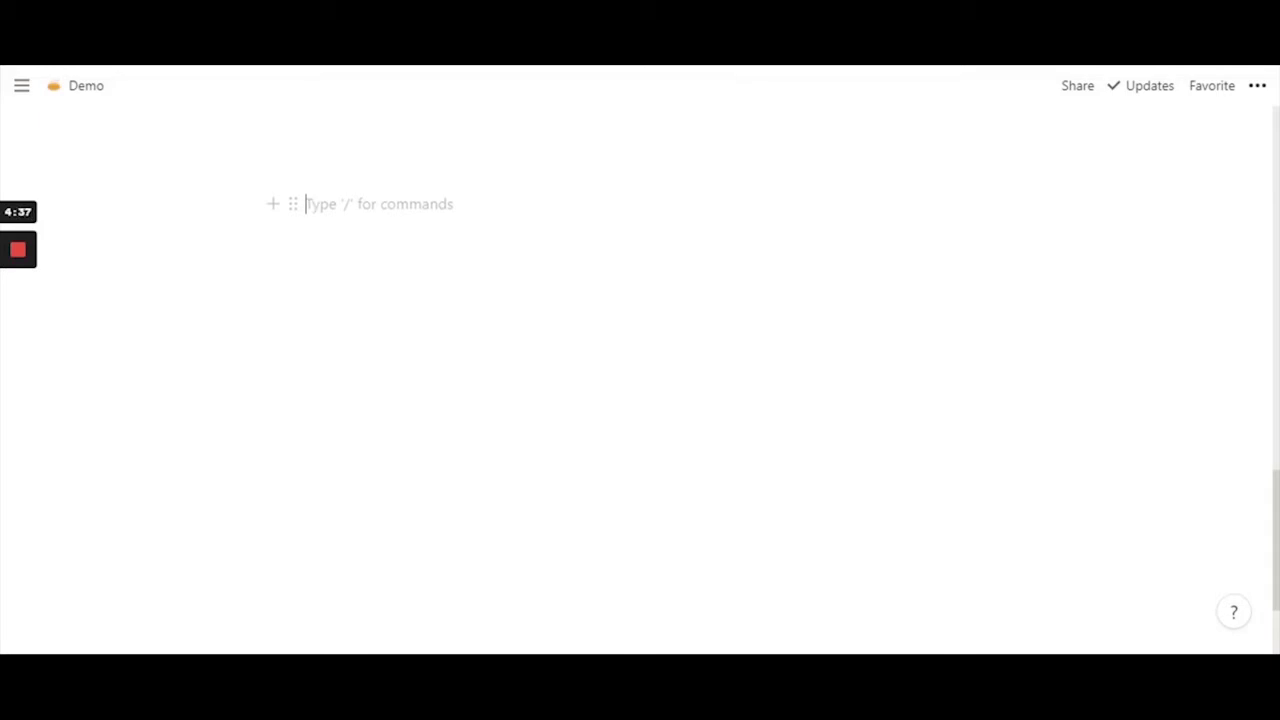
# - Filter the block menu on the blank Demo page to calendar options with /calen
pyautogui.write('/')
pyautogui.press('BackSpace')
pyautogui.write('/')
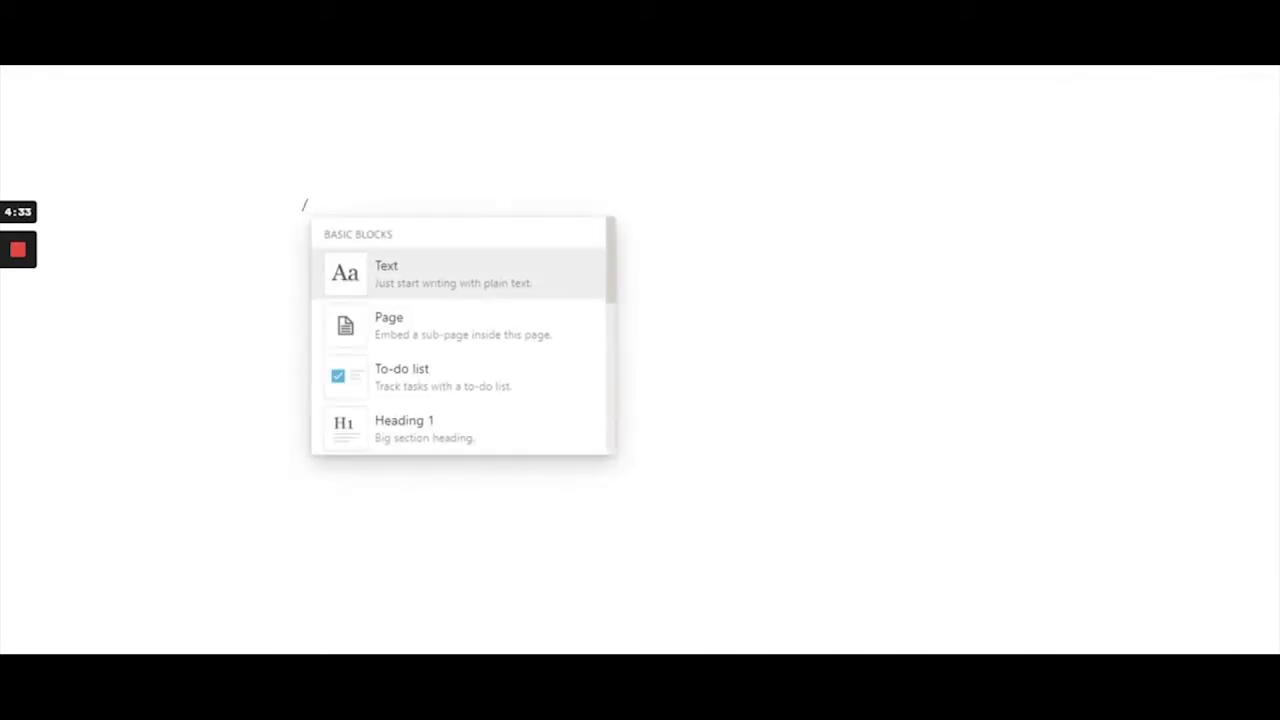
pyautogui.write('ca')
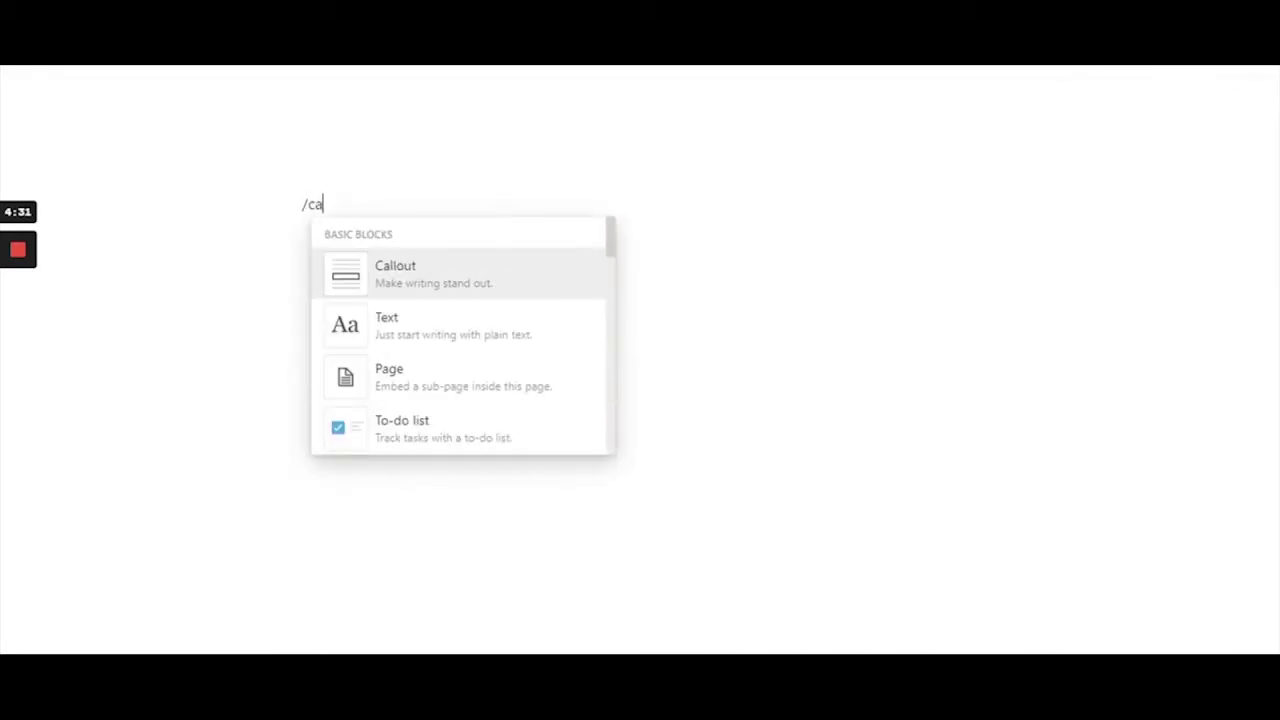
pyautogui.write('len')
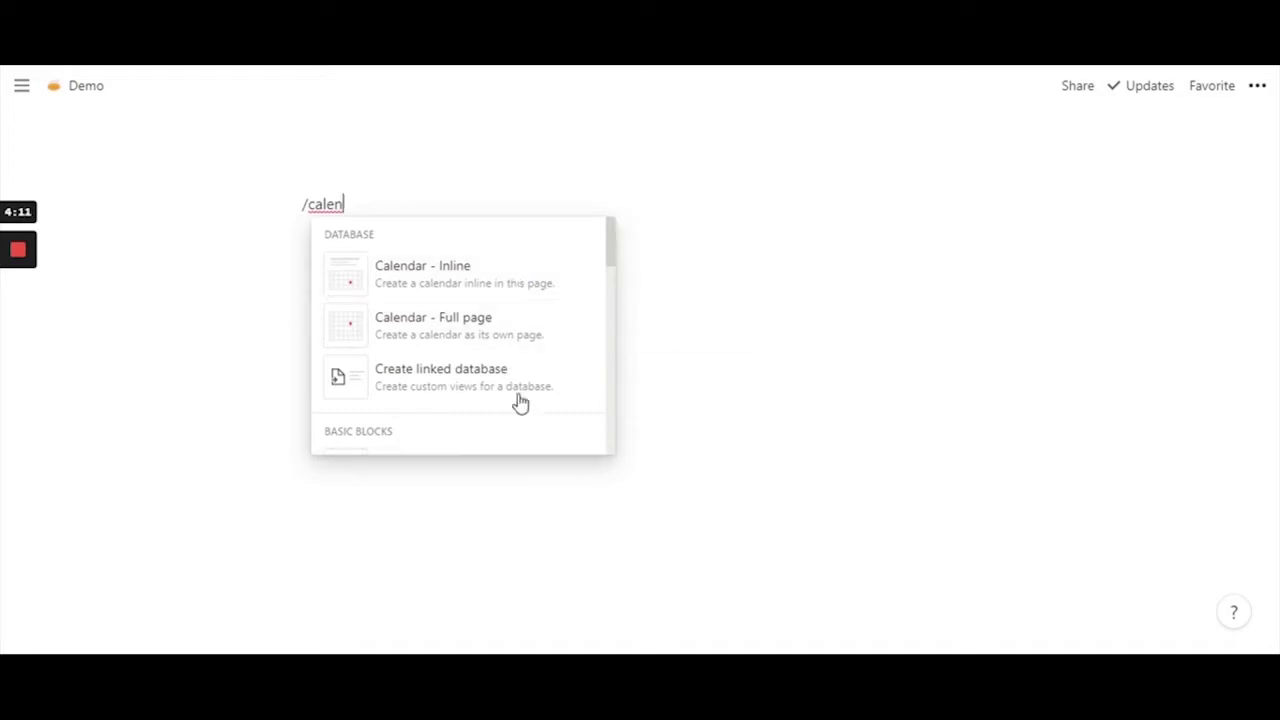
# - Insert an inline calendar database titled 'Calendar' on the Demo page
pyautogui.click(436, 289)
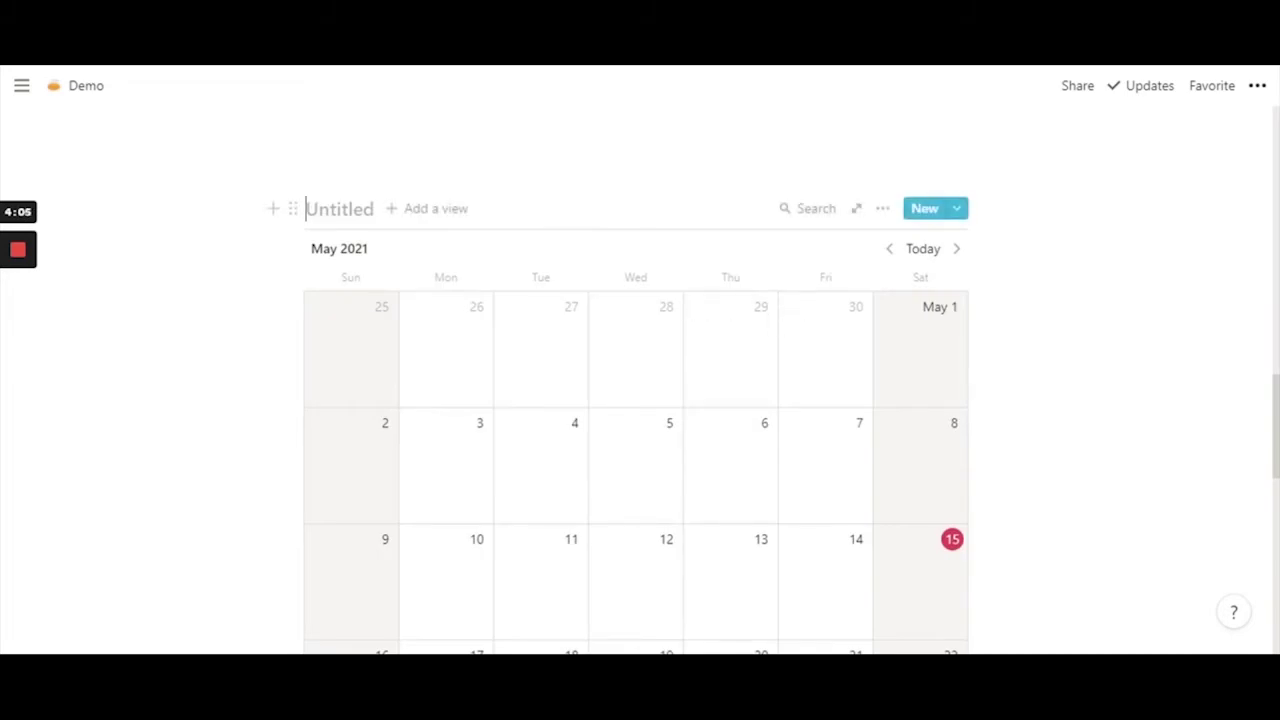
pyautogui.write('Cal')
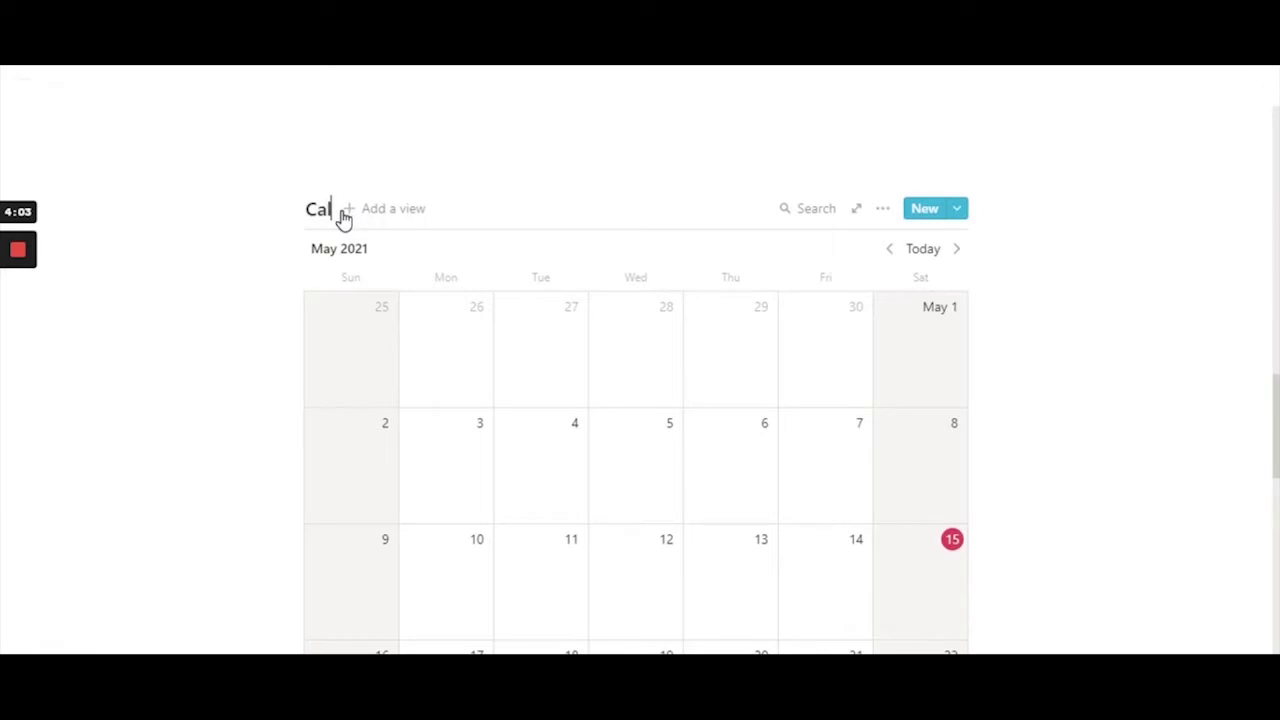
pyautogui.write('enar')
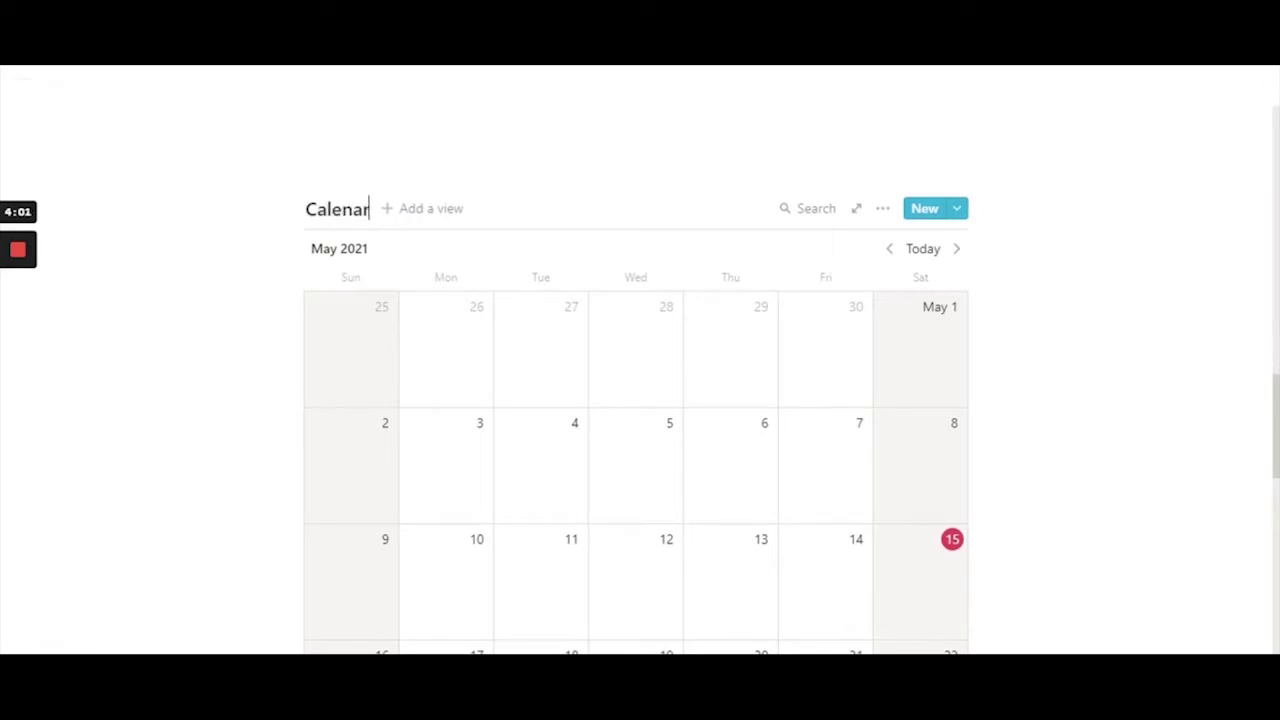
pyautogui.press('BackSpace')
pyautogui.press('BackSpace')
pyautogui.write('dar')
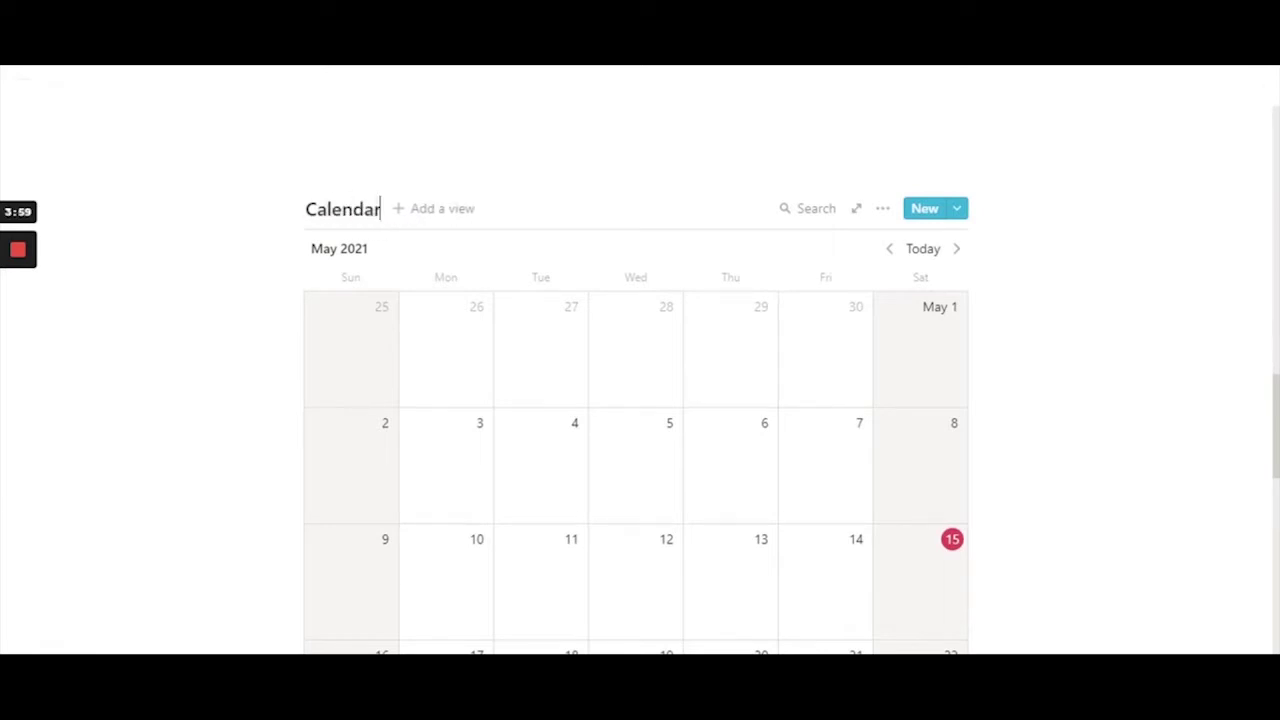
pyautogui.scroll(-1, 640, 420)
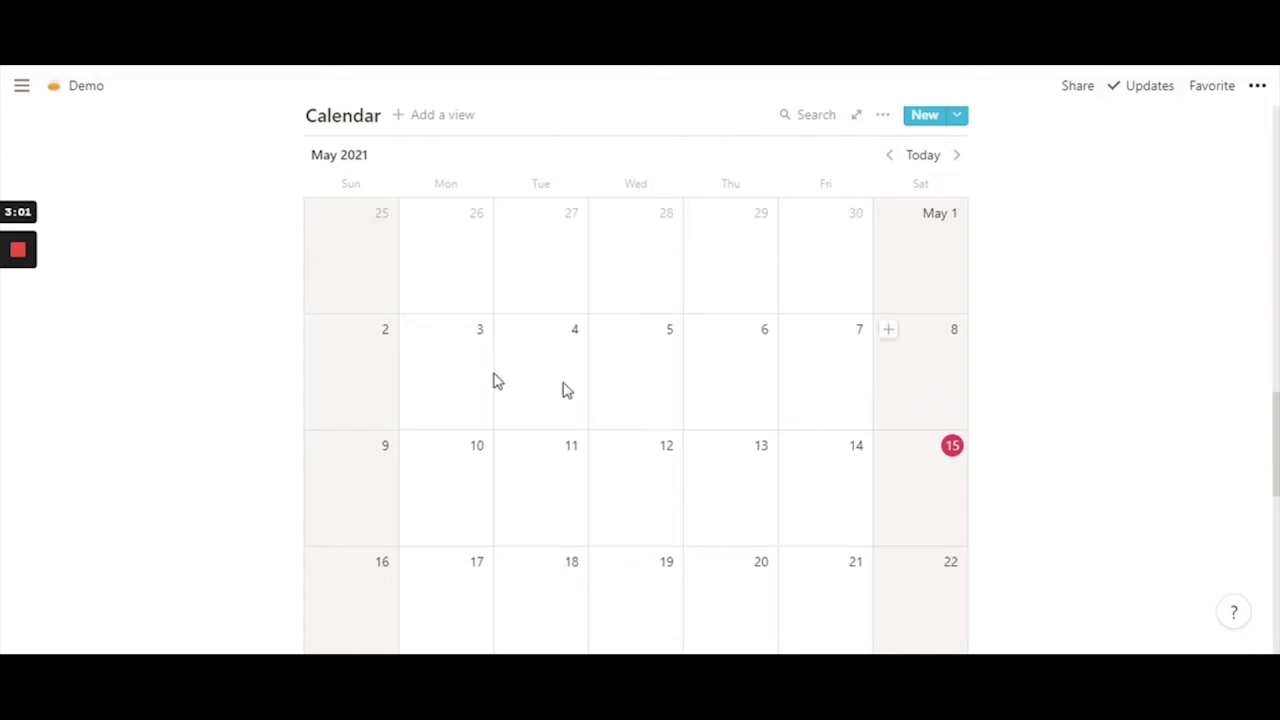
# - Add a calendar entry on May 12 titled 'Flat Lay Photograph'
pyautogui.click(607, 450)
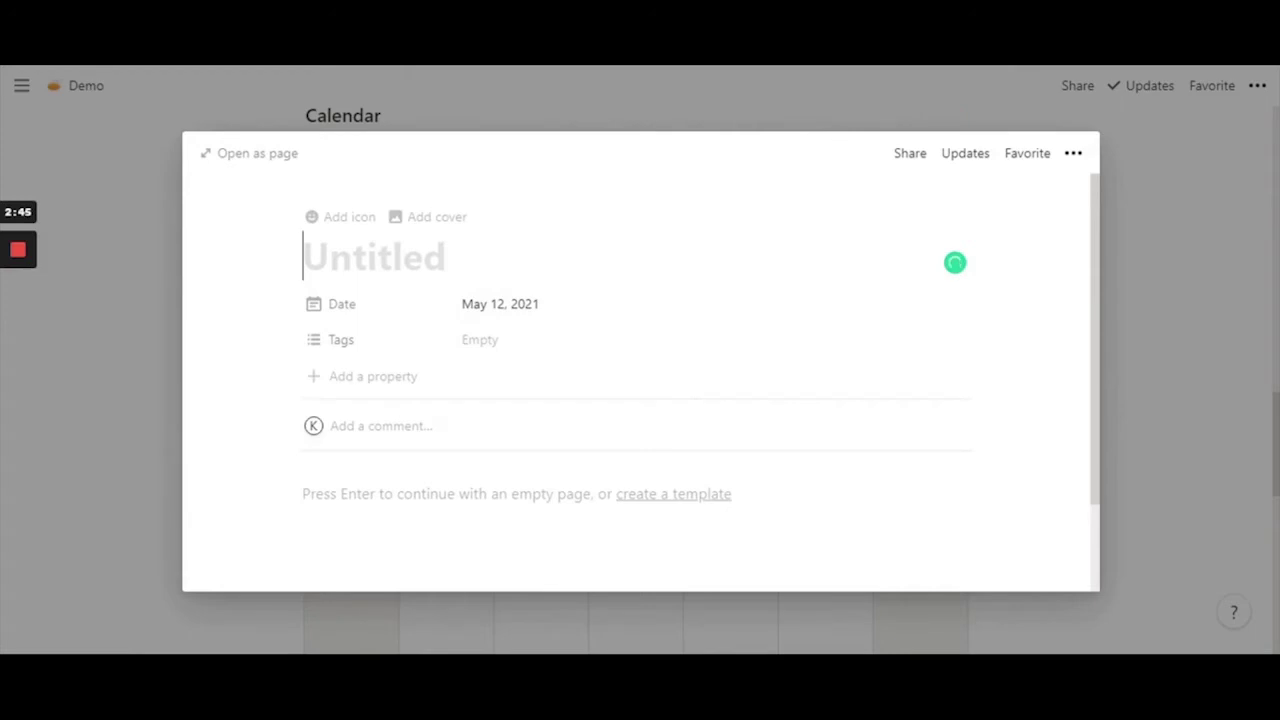
pyautogui.write('Fal')
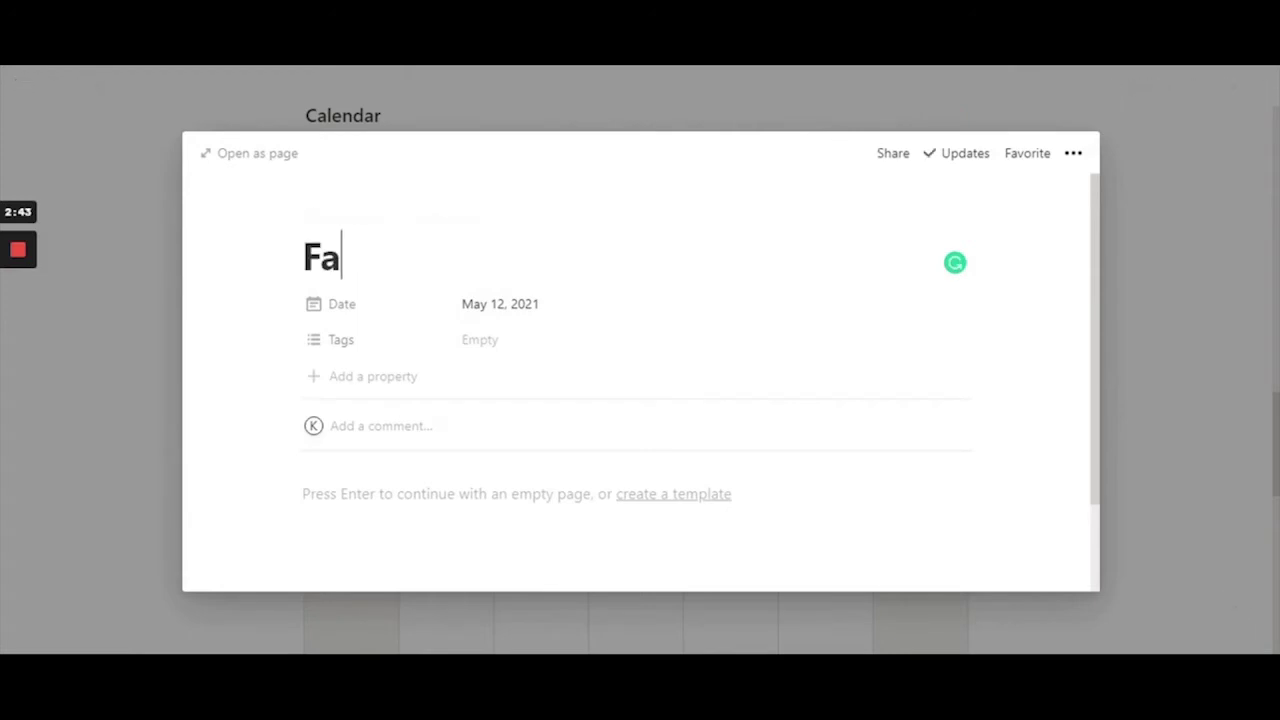
pyautogui.press('BackSpace')
pyautogui.press('BackSpace')
pyautogui.write('lat')
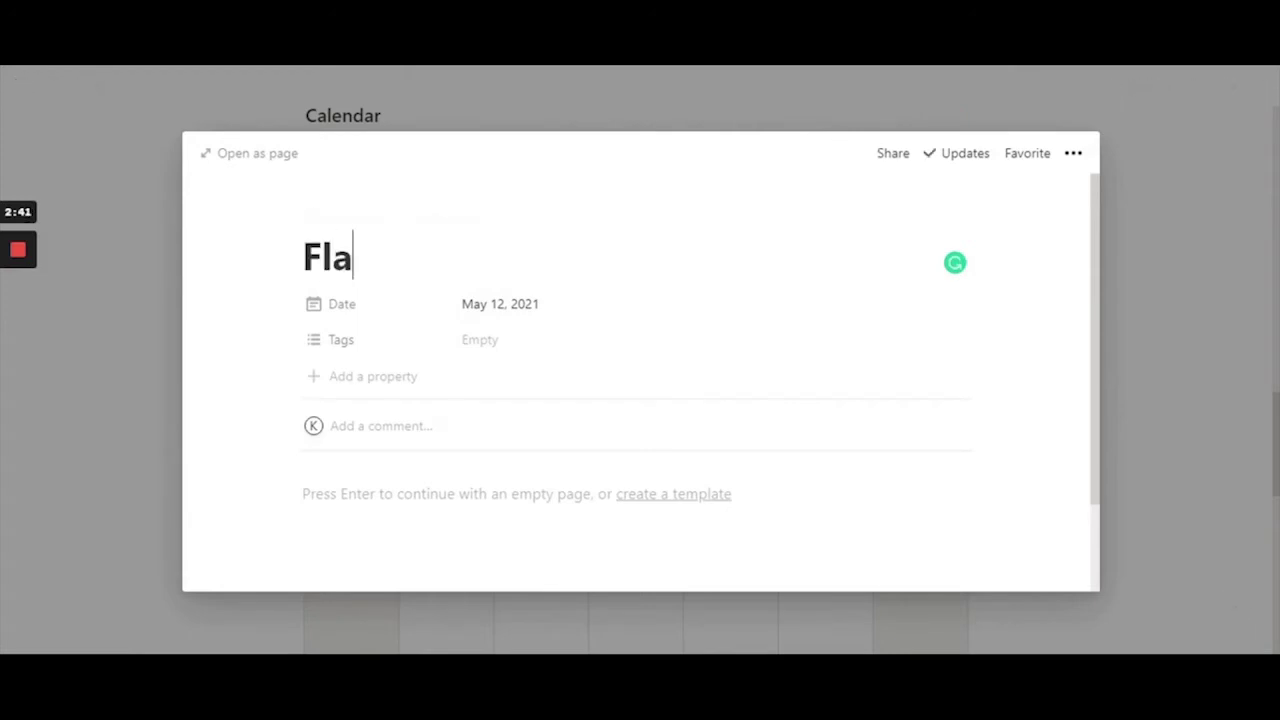
pyautogui.write(' F')
pyautogui.press('BackSpace')
pyautogui.write('Lay P')
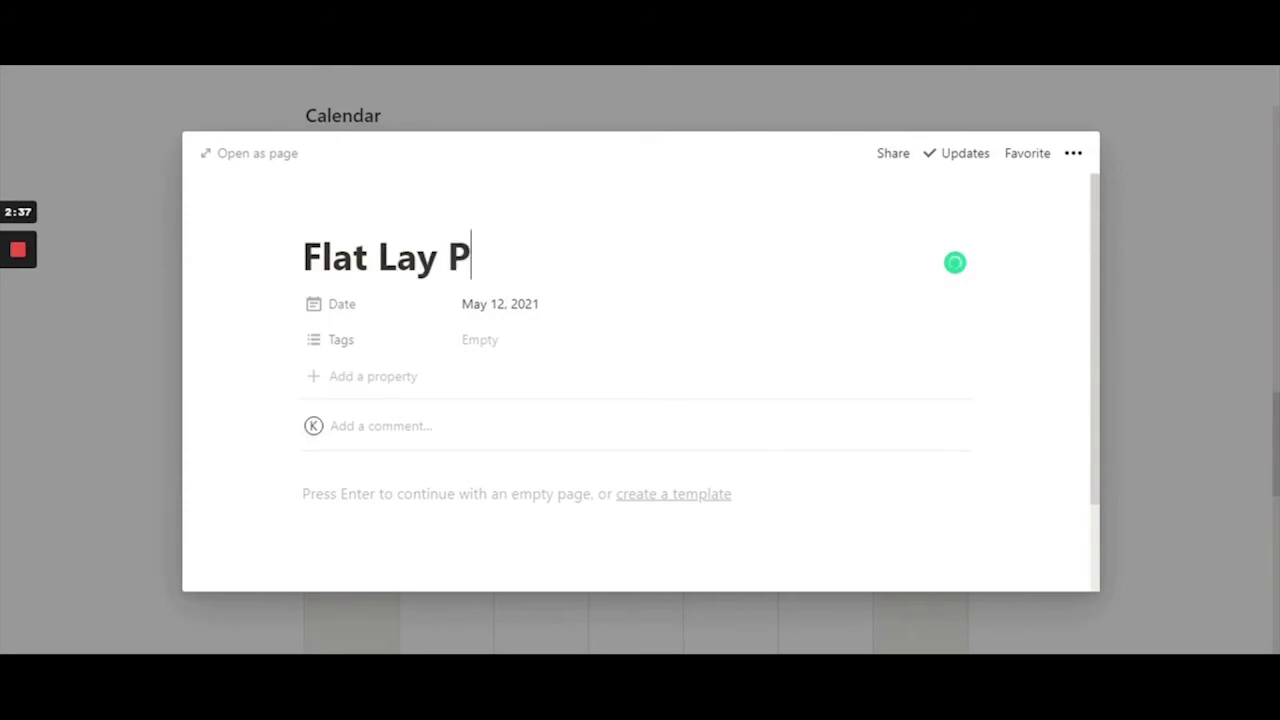
pyautogui.write('hotog')
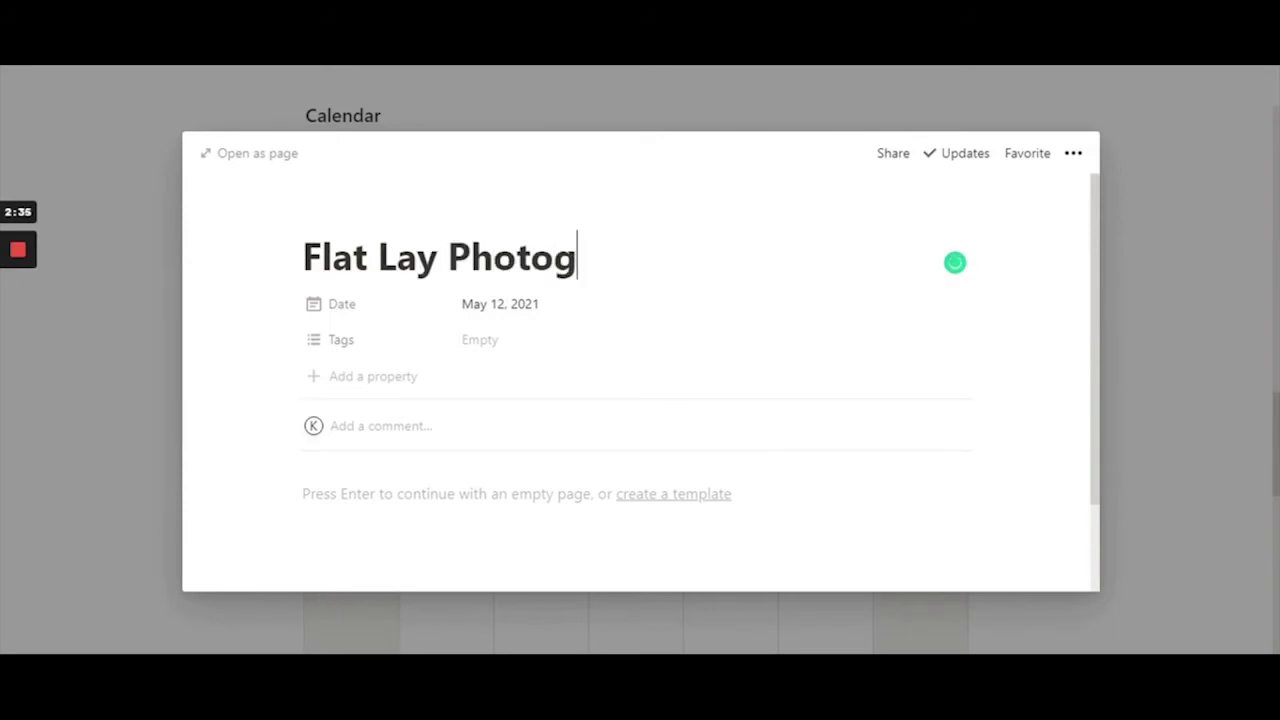
pyautogui.write('rapht')
pyautogui.press('BackSpace')
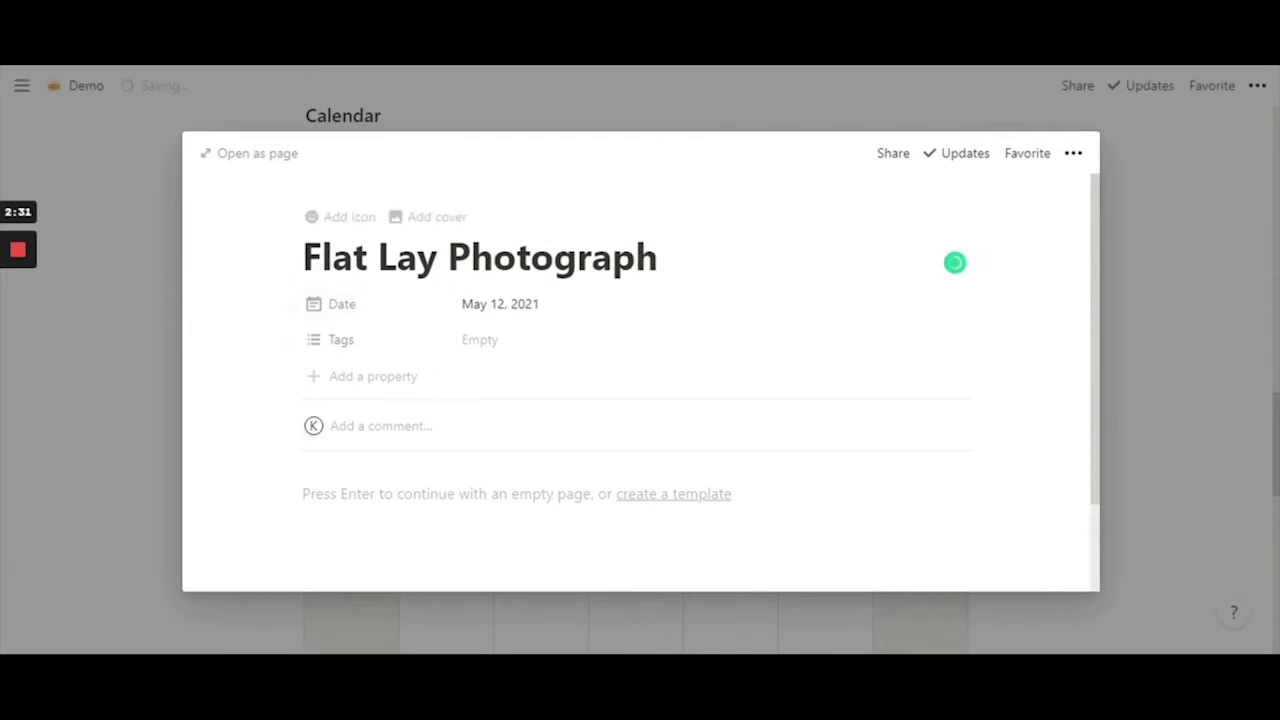
# - Rename the entry's Date property to 'Start Date'
pyautogui.click(360, 312)
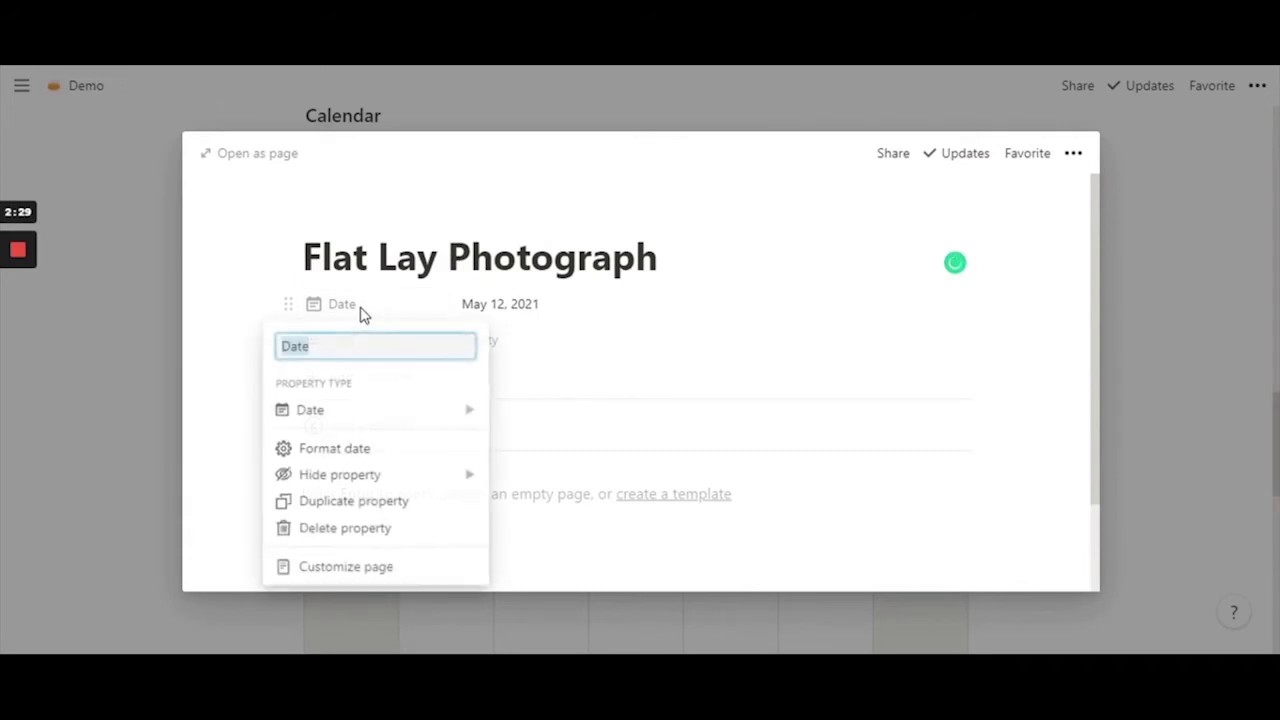
pyautogui.click(281, 346)
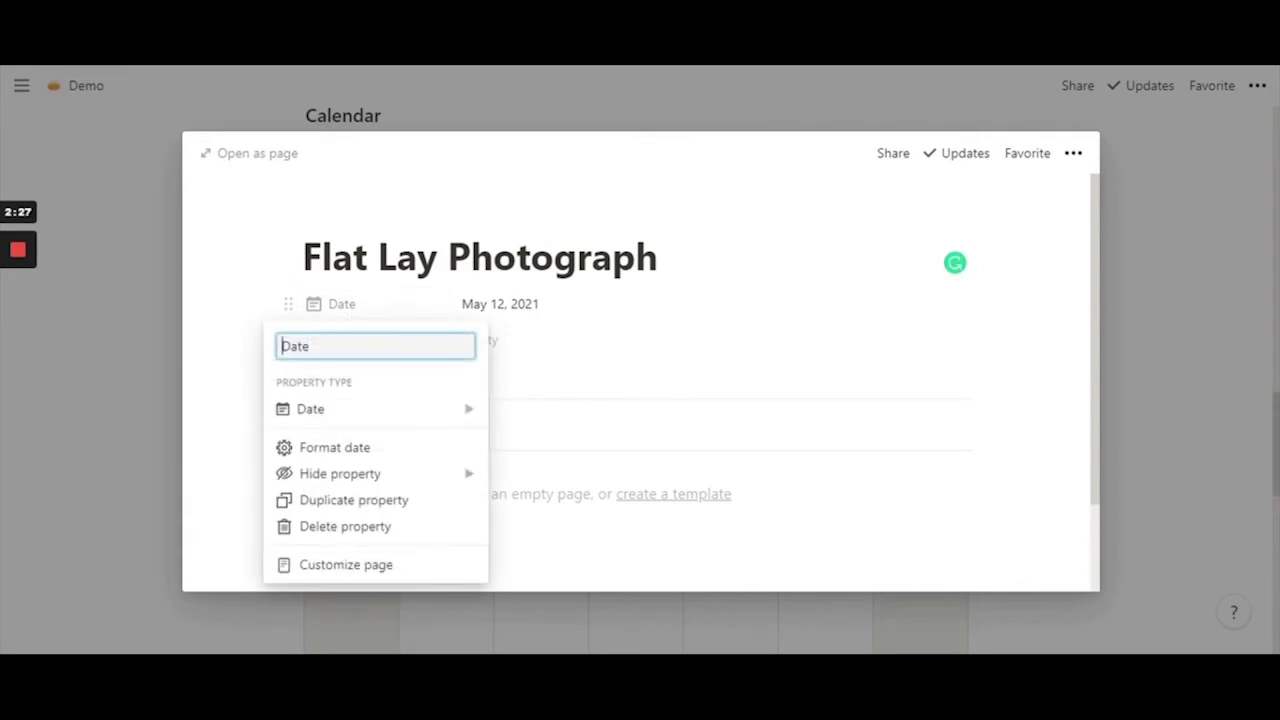
pyautogui.write('Star')
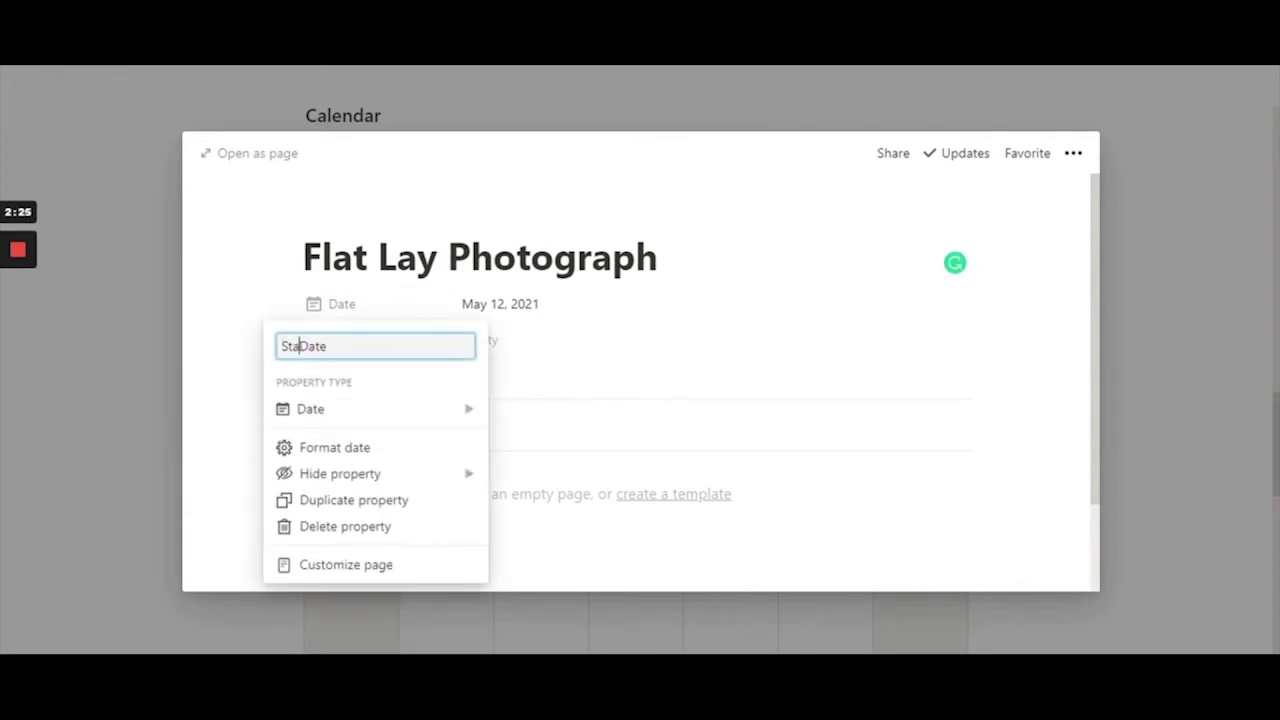
pyautogui.write('t')
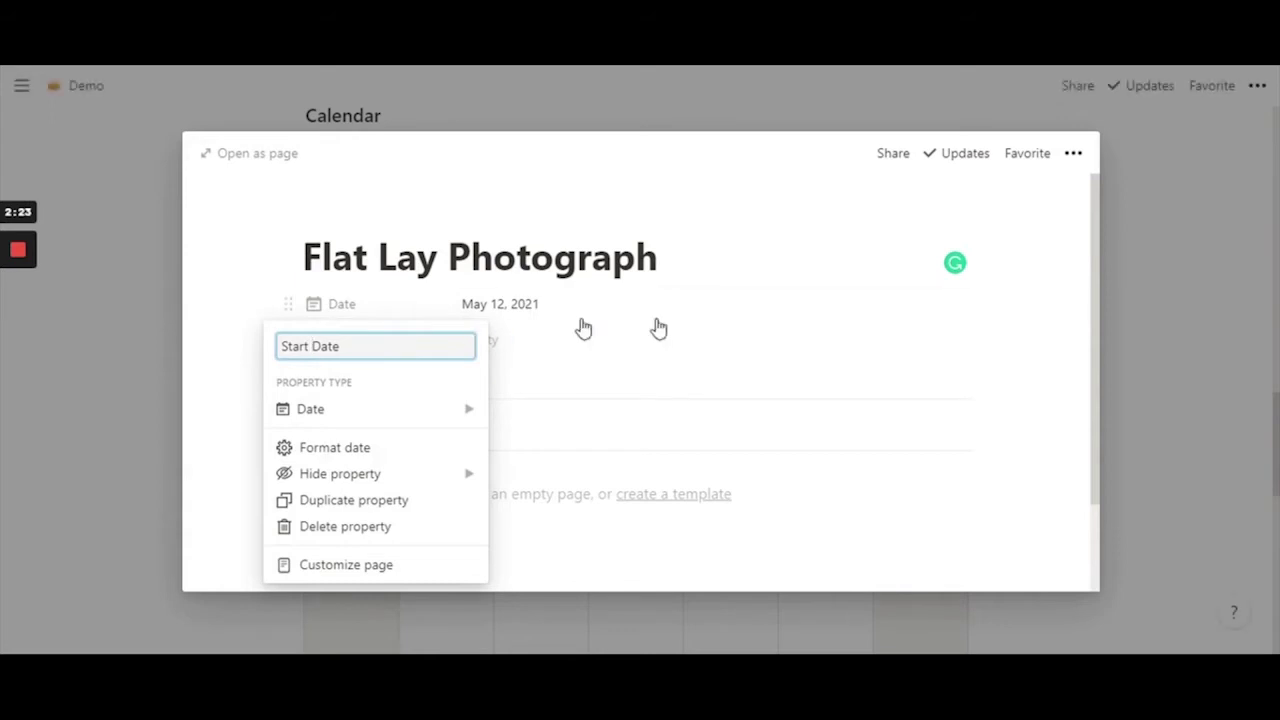
pyautogui.press('Return')
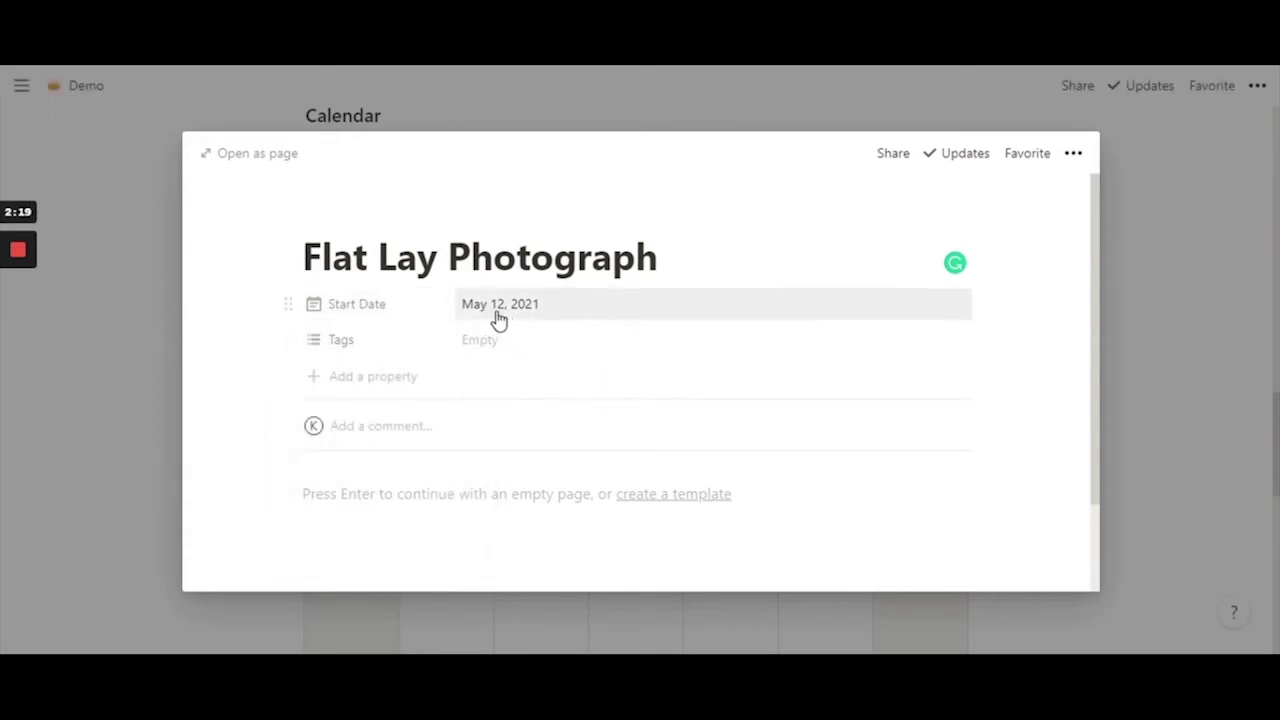
# - Rename the Tags property to 'Social Media' and move it below Start Date
pyautogui.click(345, 352)
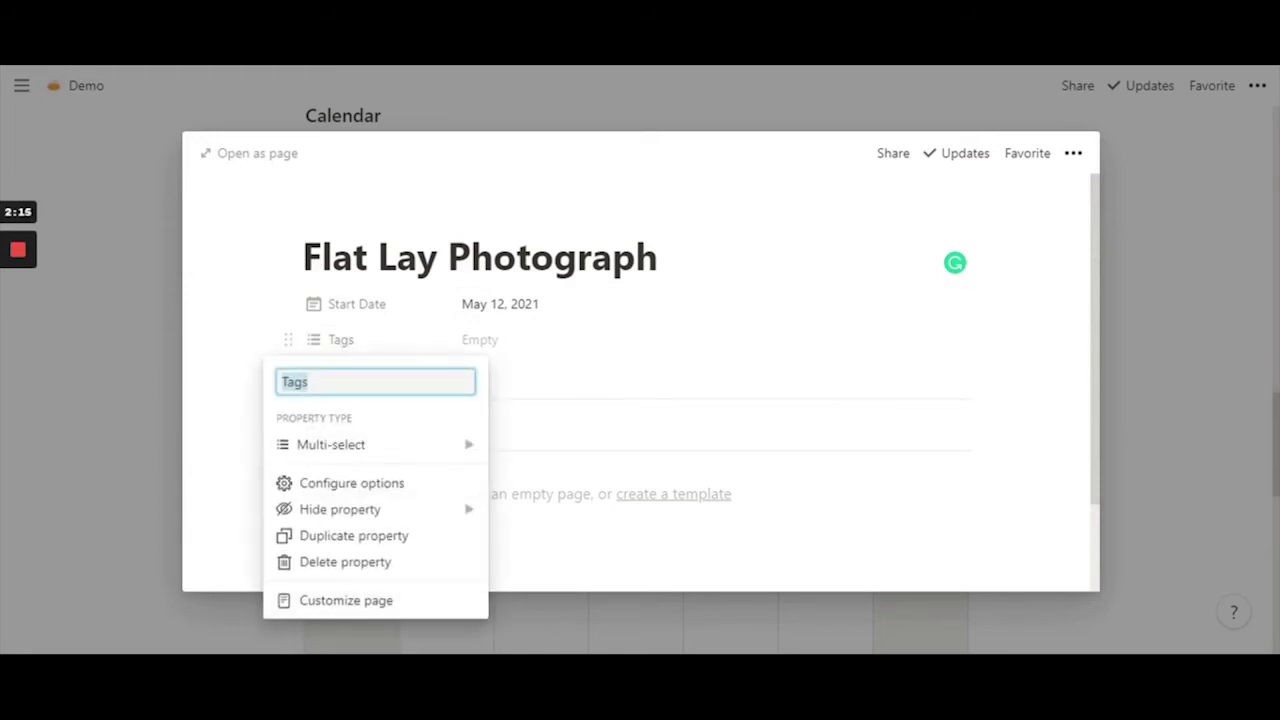
pyautogui.write('Social Medi')
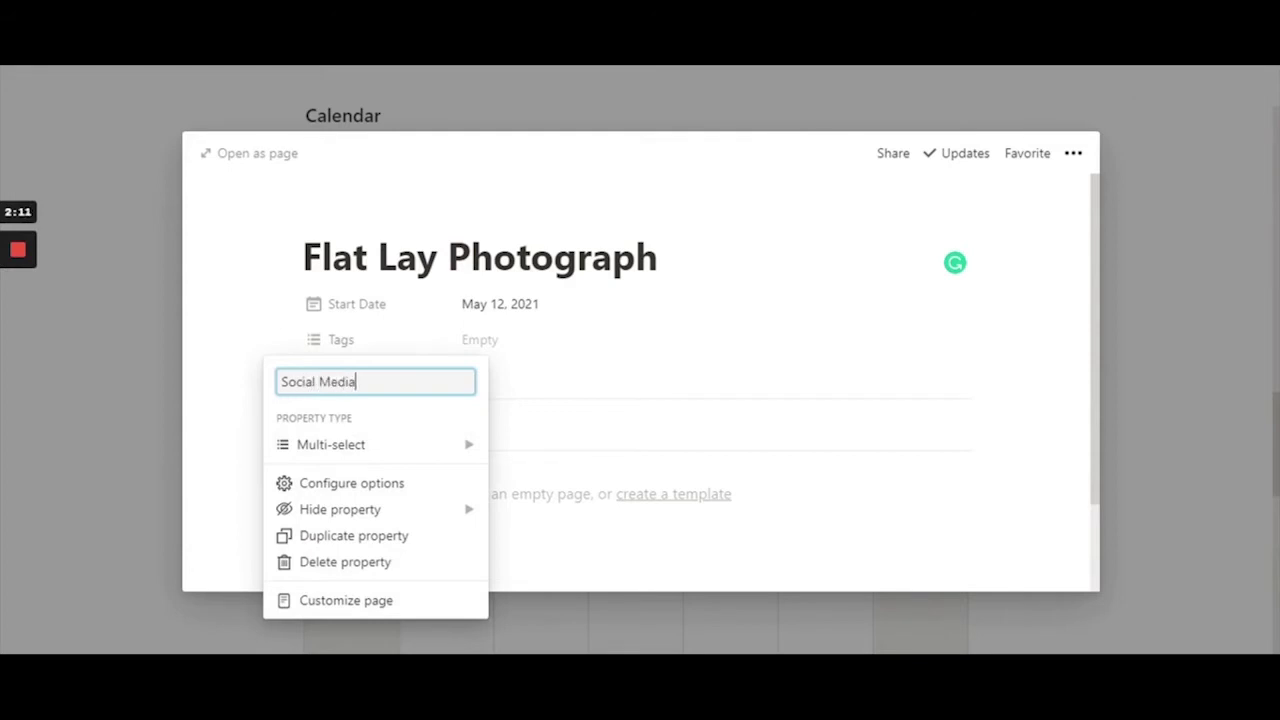
pyautogui.write('a')
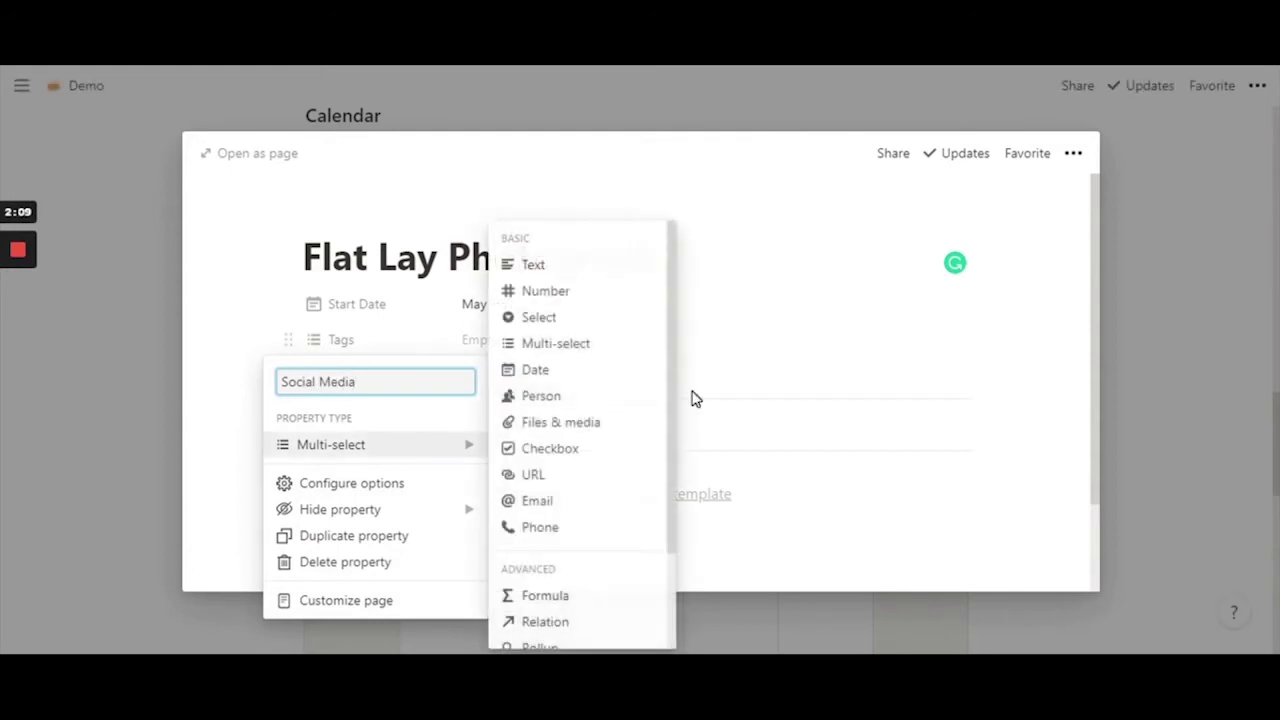
pyautogui.click(697, 400)
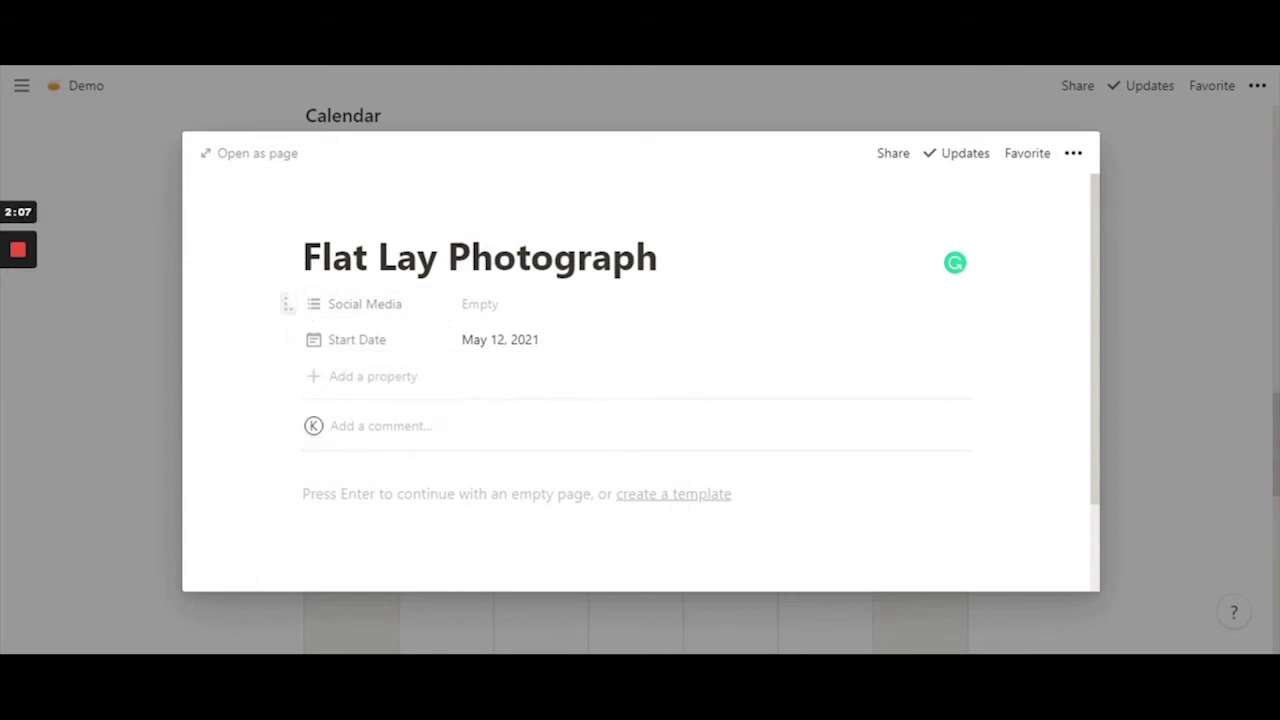
pyautogui.moveTo(288, 304); pyautogui.dragTo(288, 342)
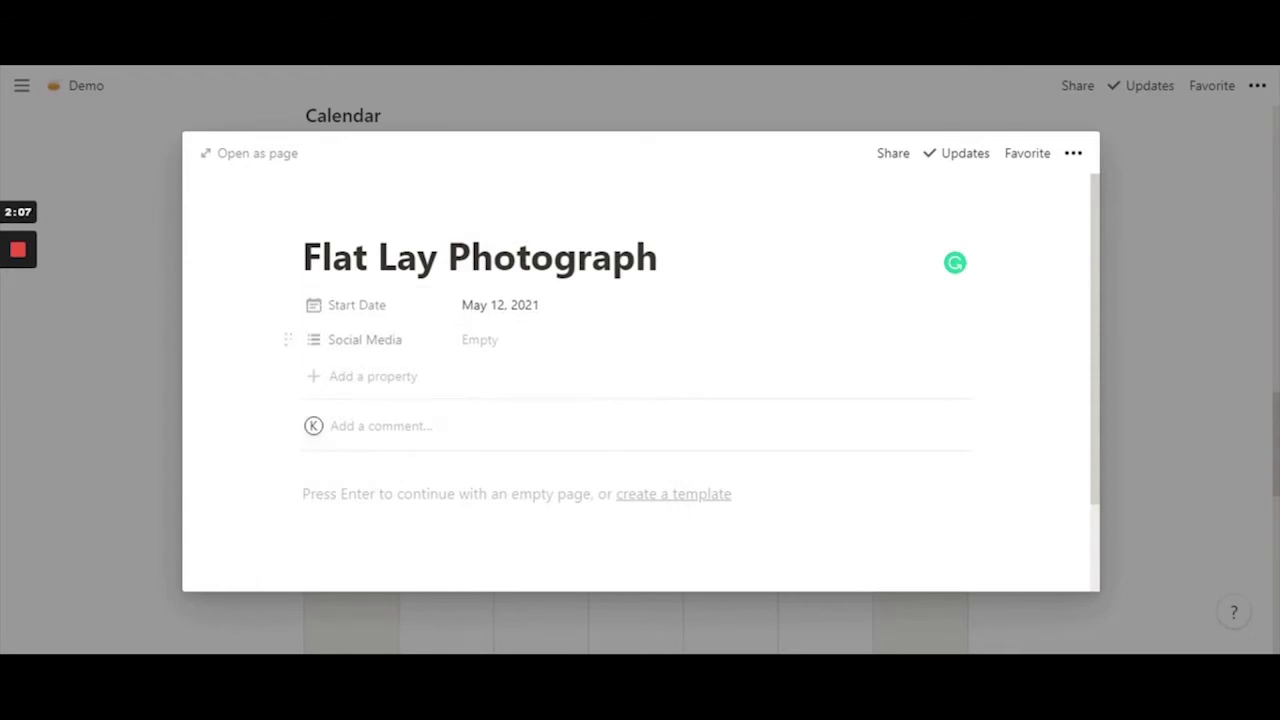
# - Add a new URL property named 'Photo/ Video'
pyautogui.click(358, 380)
pyautogui.write('Photo/ Video')
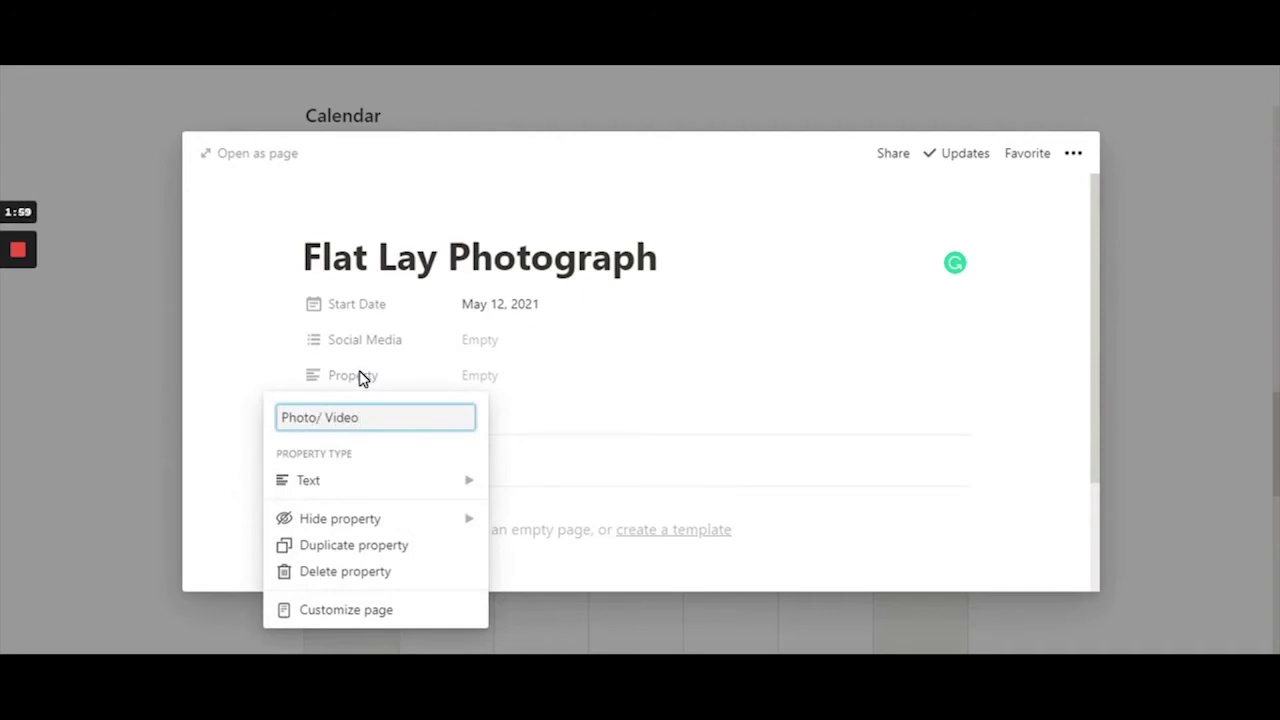
pyautogui.click(346, 486)
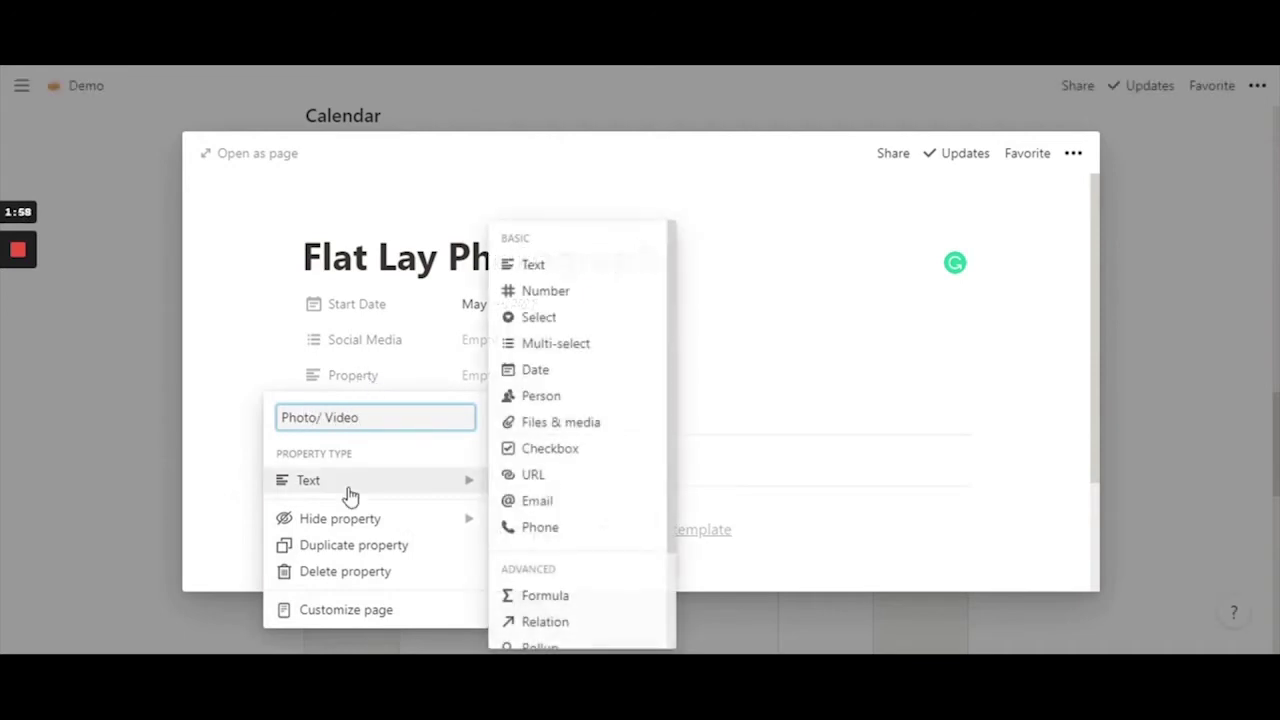
pyautogui.click(560, 478)
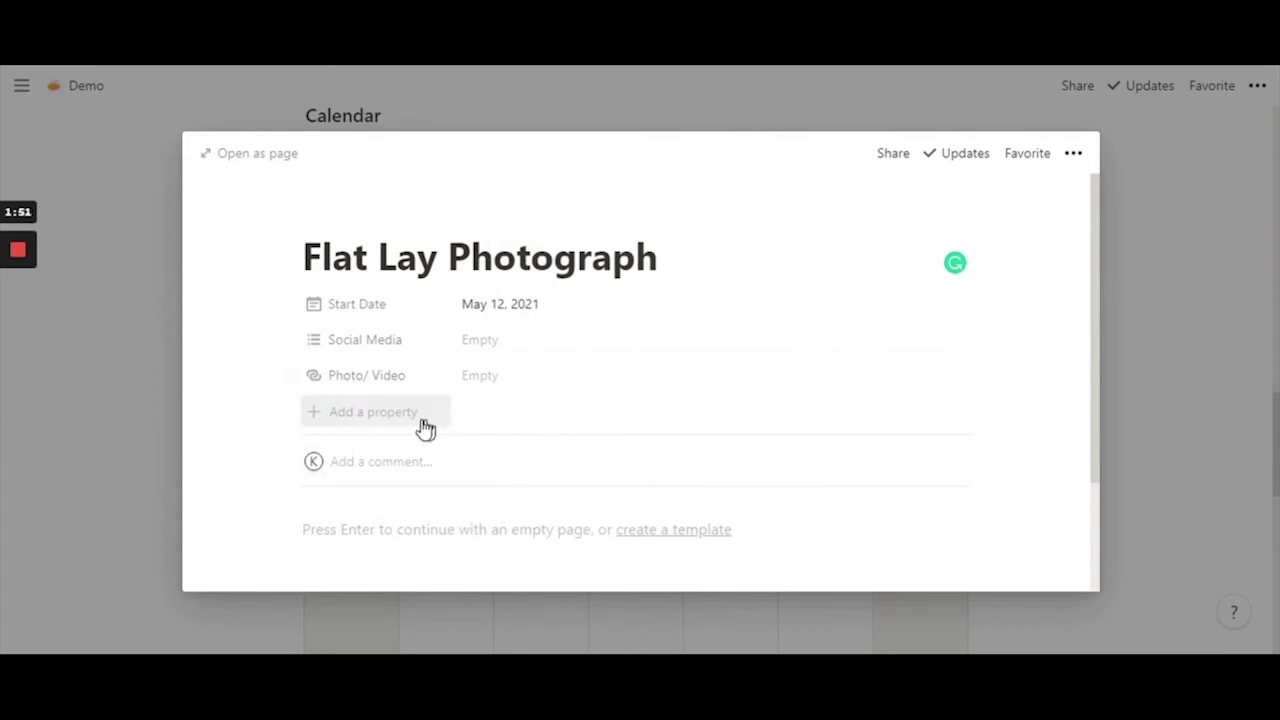
# - Add a new property named 'Status' below Photo/ Video
pyautogui.click(347, 425)
pyautogui.write('St')
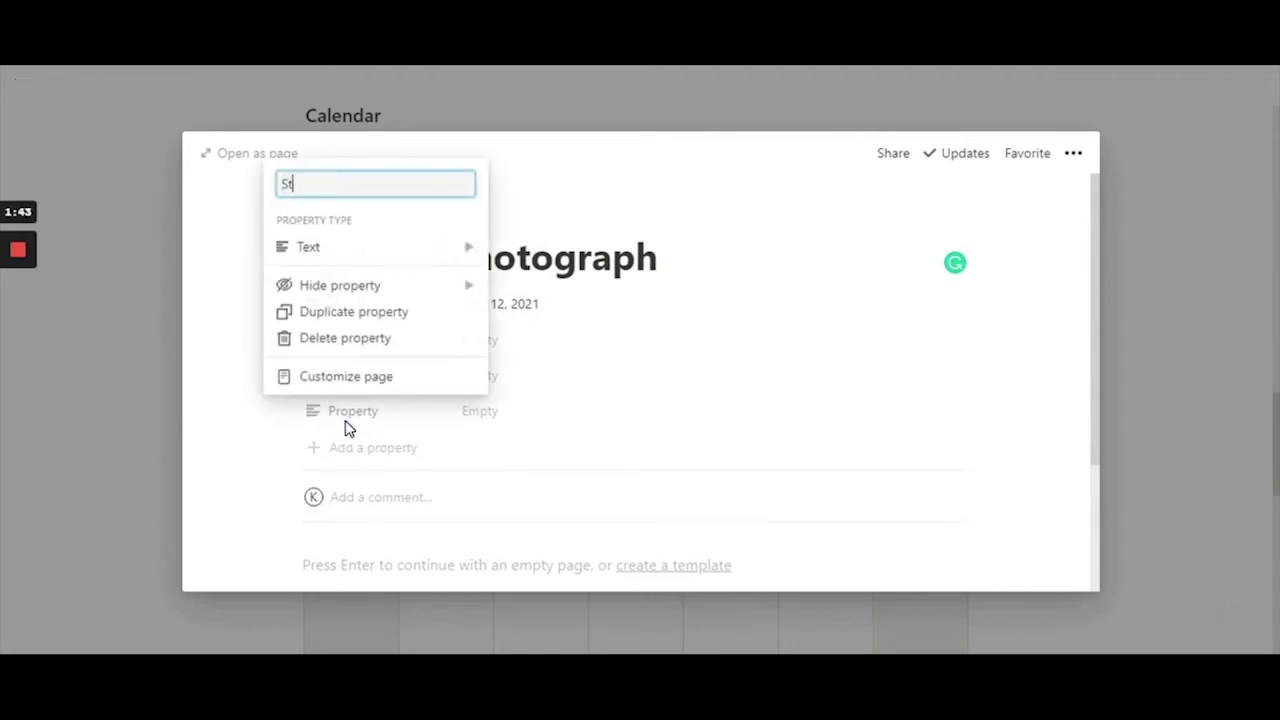
pyautogui.write('atus')
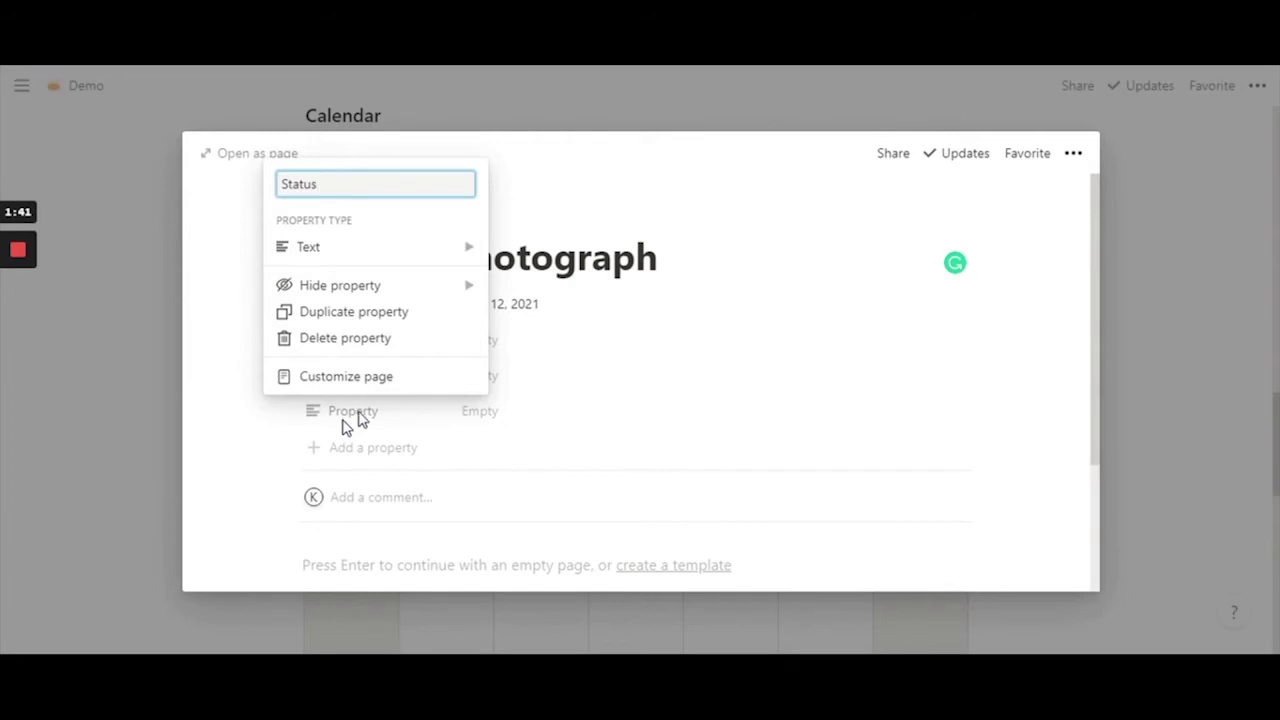
pyautogui.click(459, 254)
# - Delete the extra blank property that was added after Status
pyautogui.moveTo(354, 259)
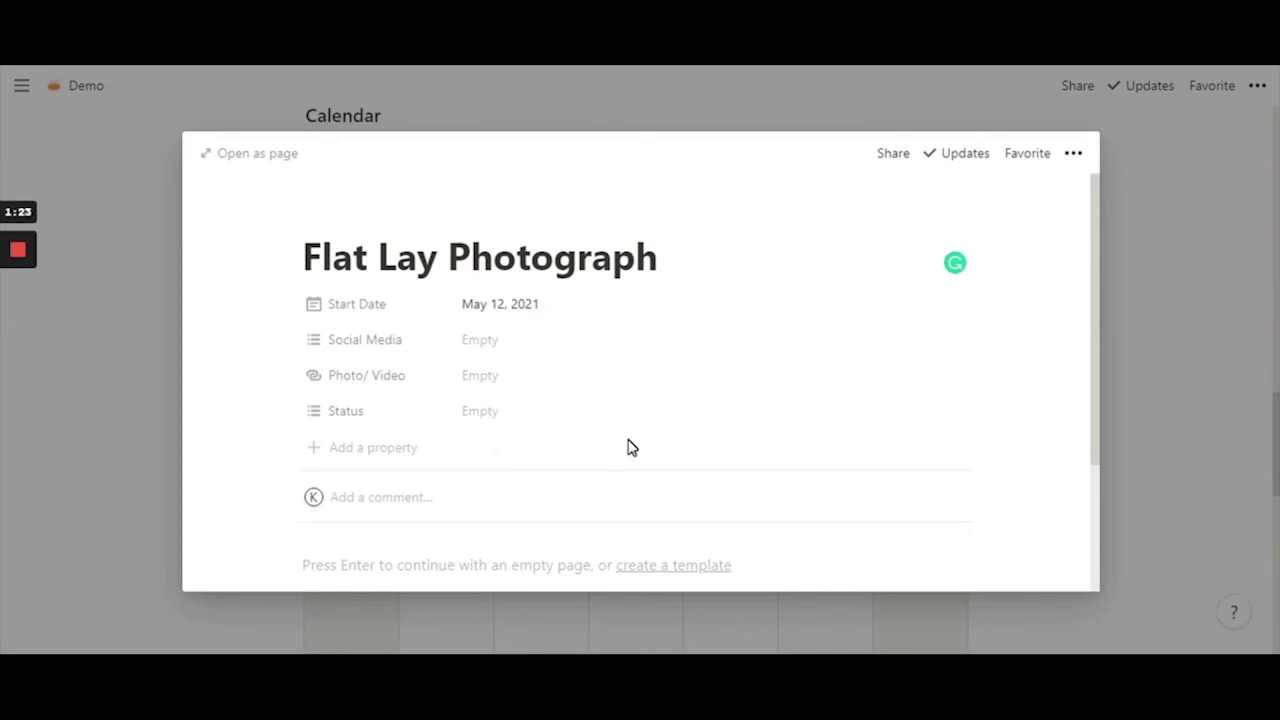
pyautogui.click(369, 463)
pyautogui.click(346, 286)
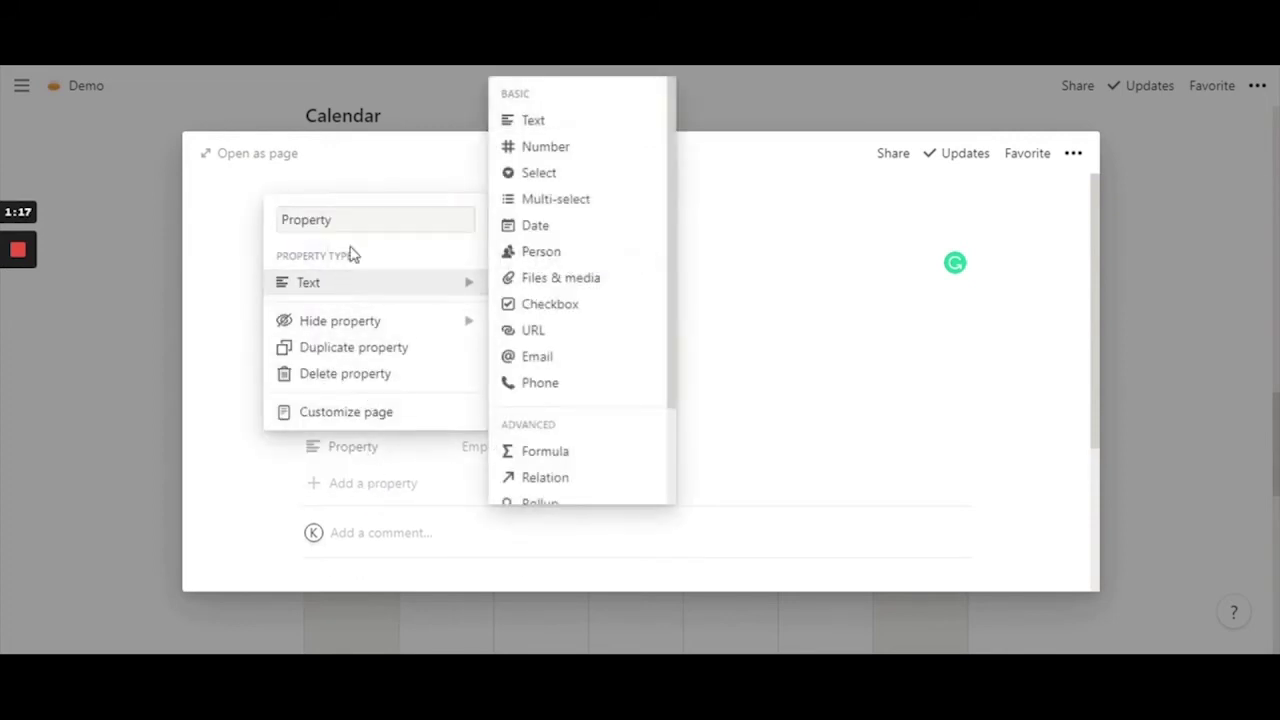
pyautogui.click(466, 286)
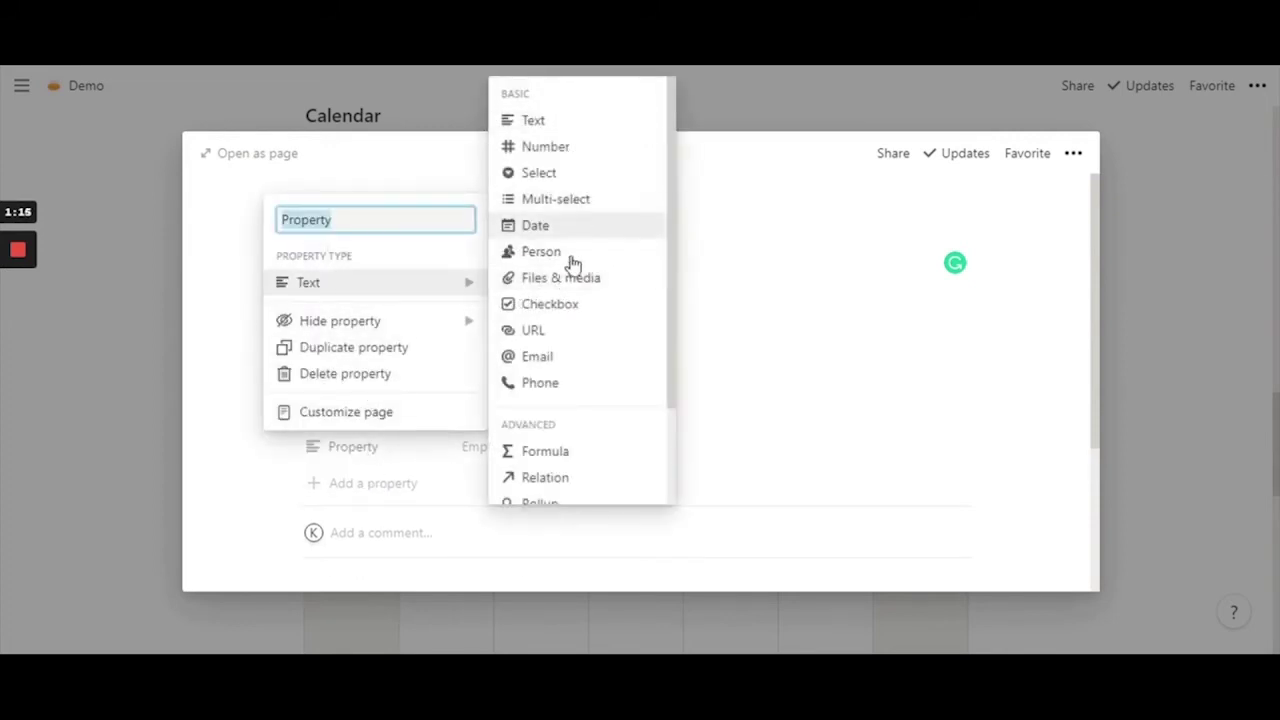
pyautogui.click(434, 466)
pyautogui.click(434, 466)
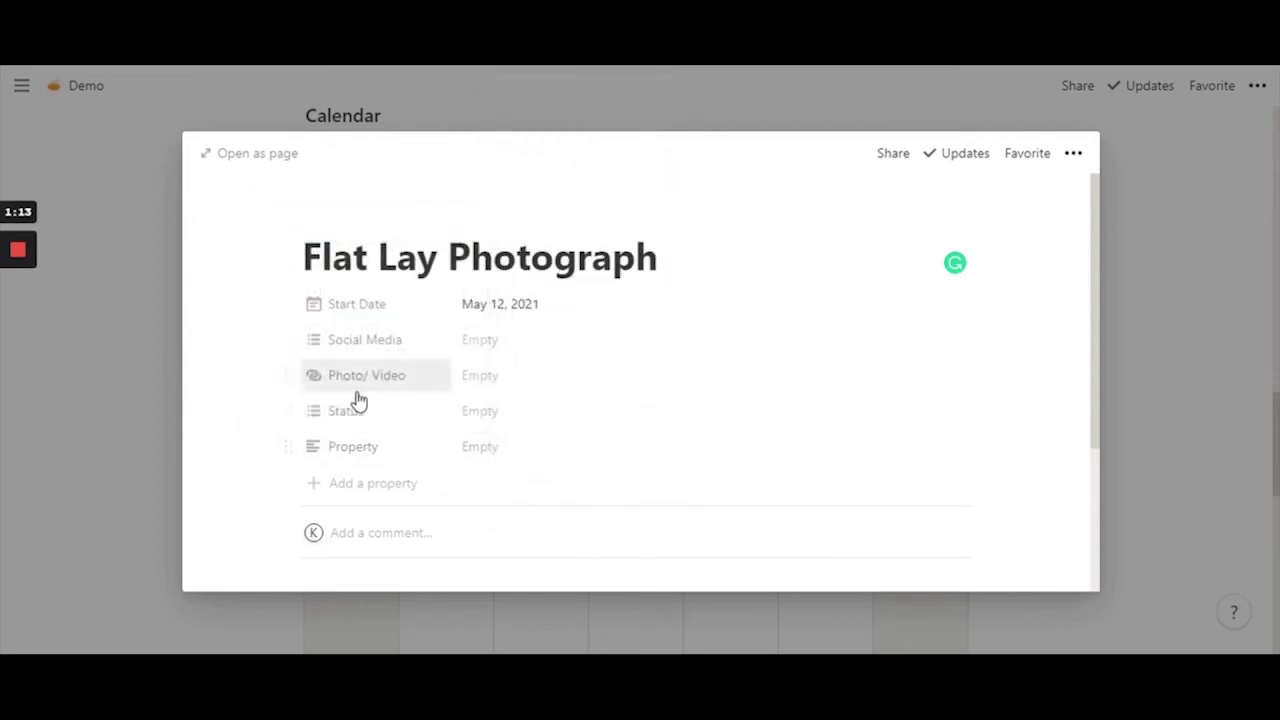
pyautogui.click(287, 448)
pyautogui.moveTo(360, 312)
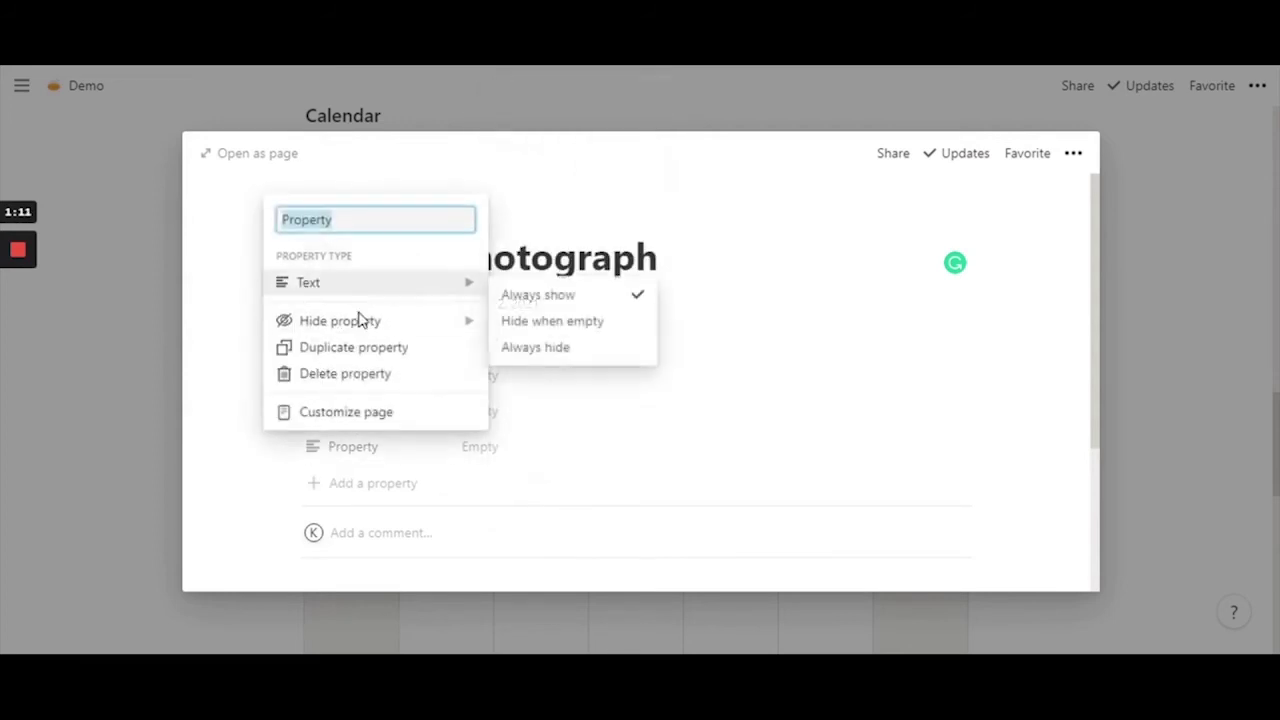
pyautogui.click(408, 380)
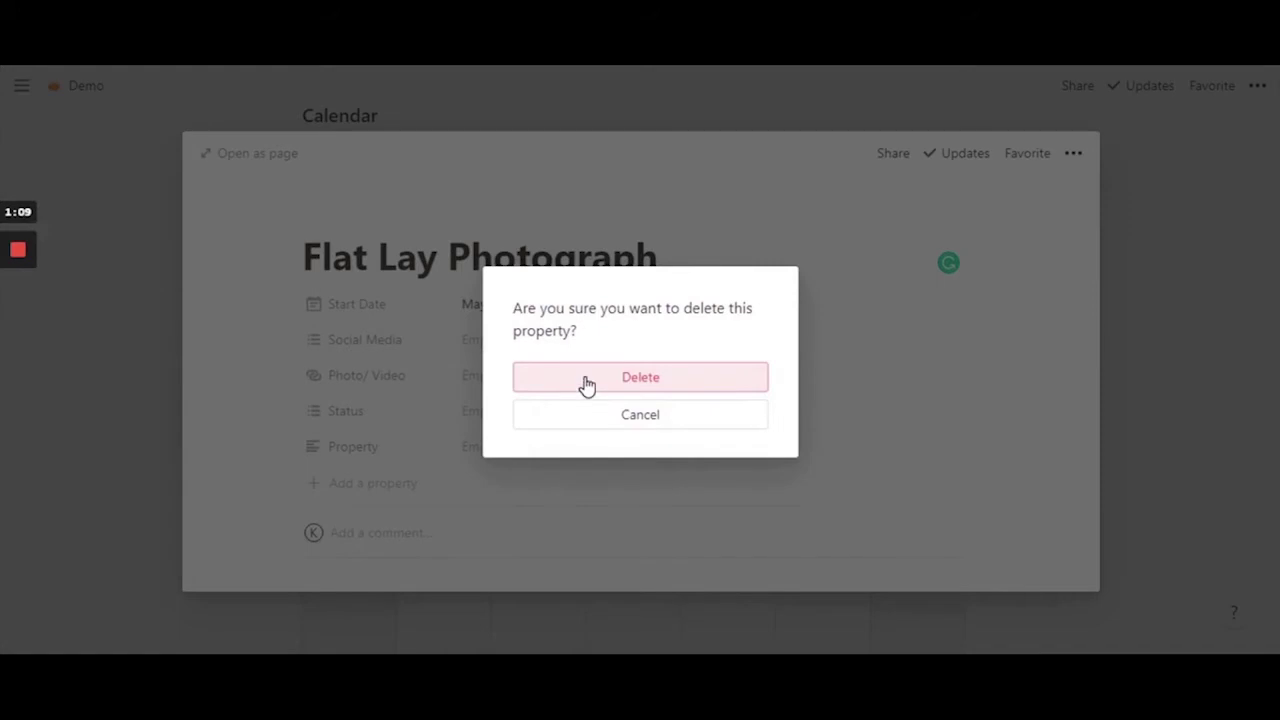
pyautogui.click(587, 380)
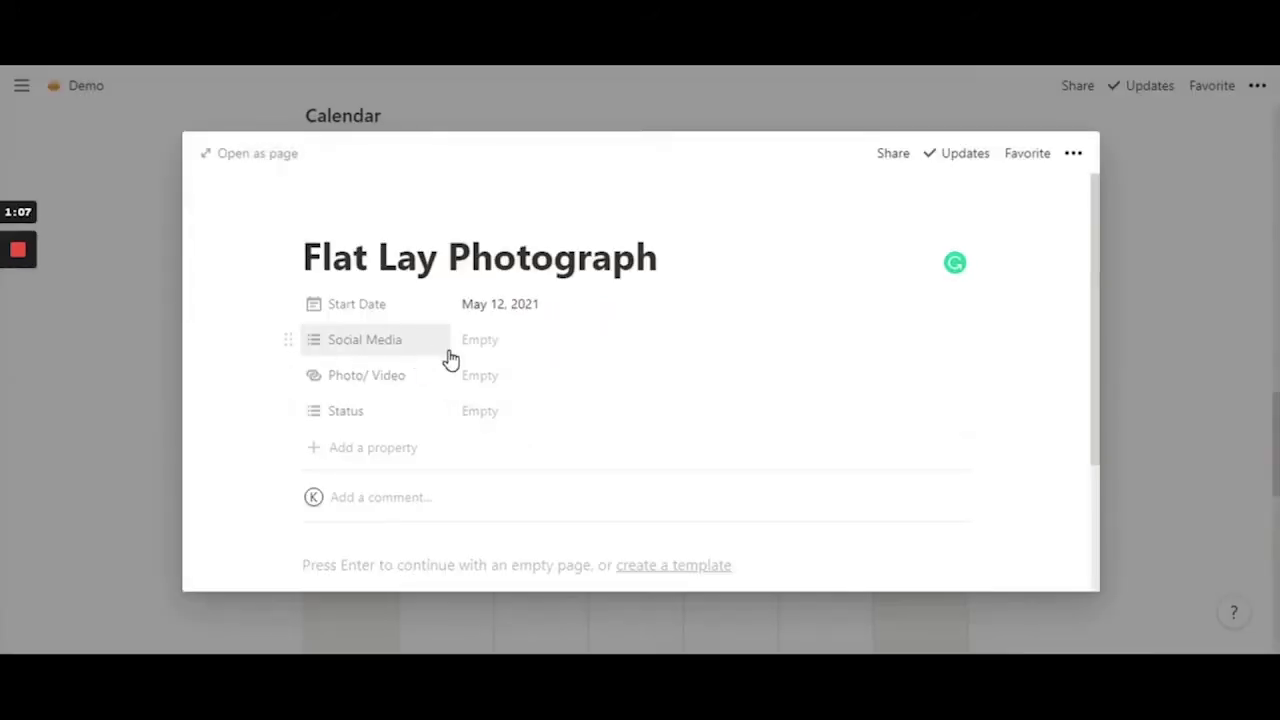
# - Create YouTube and Instagram Social Media options, leaving only Instagram on Flat Lay Photograph
pyautogui.click(502, 352)
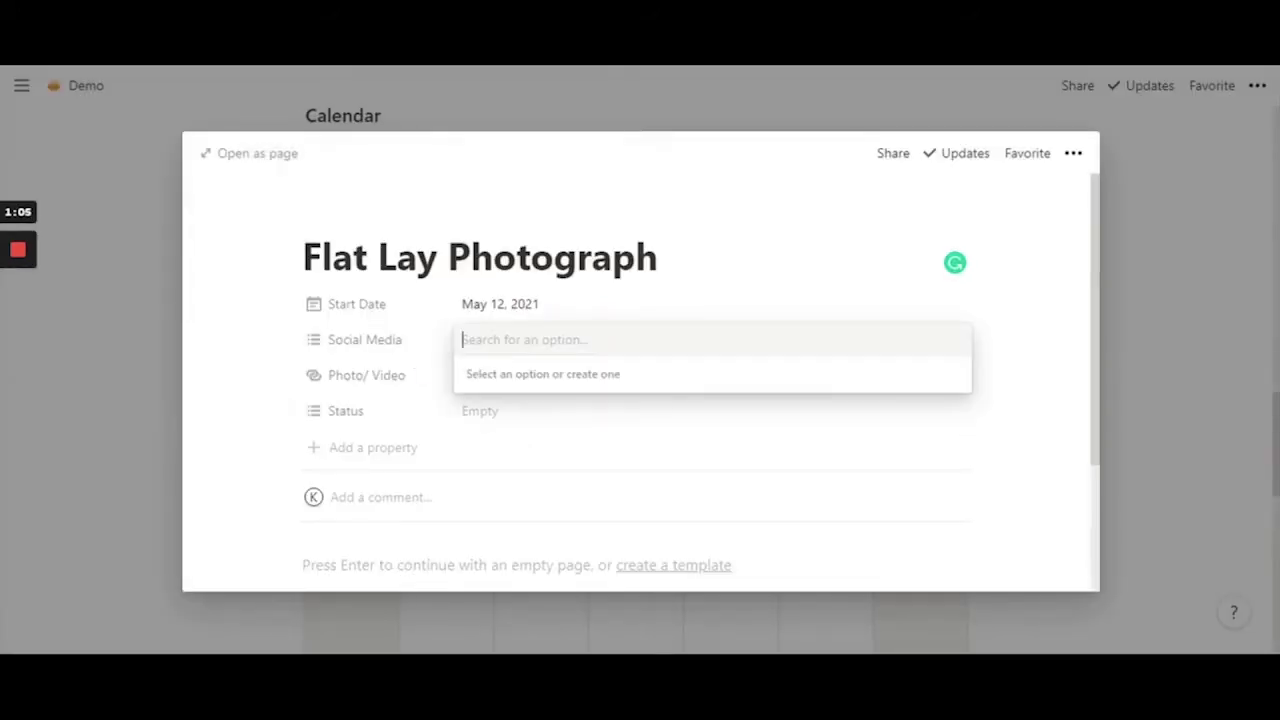
pyautogui.write('You')
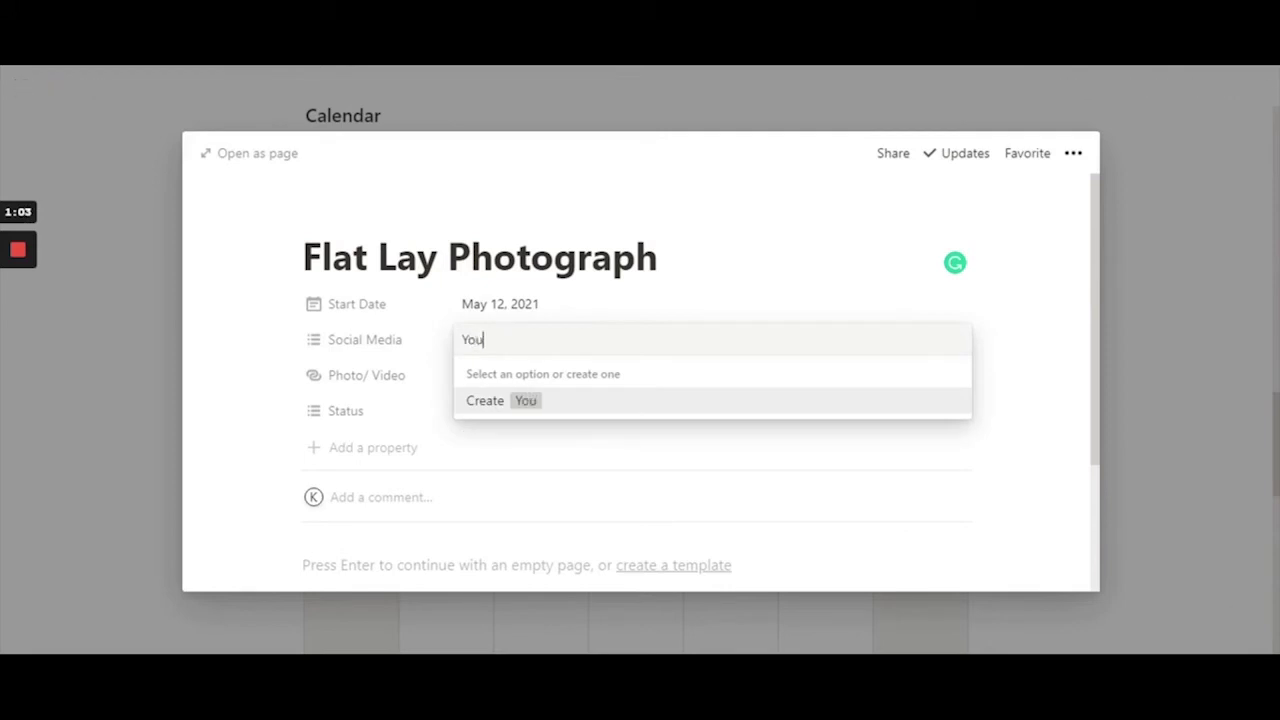
pyautogui.write('Tube')
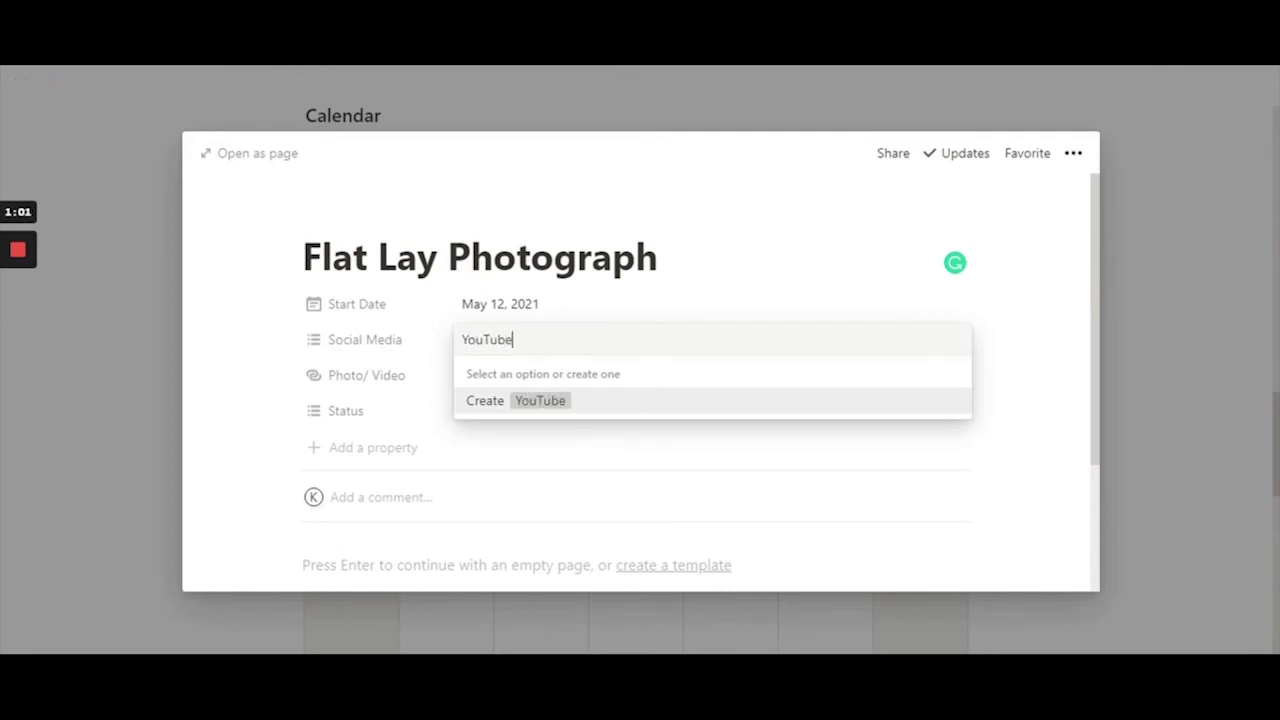
pyautogui.click(543, 405)
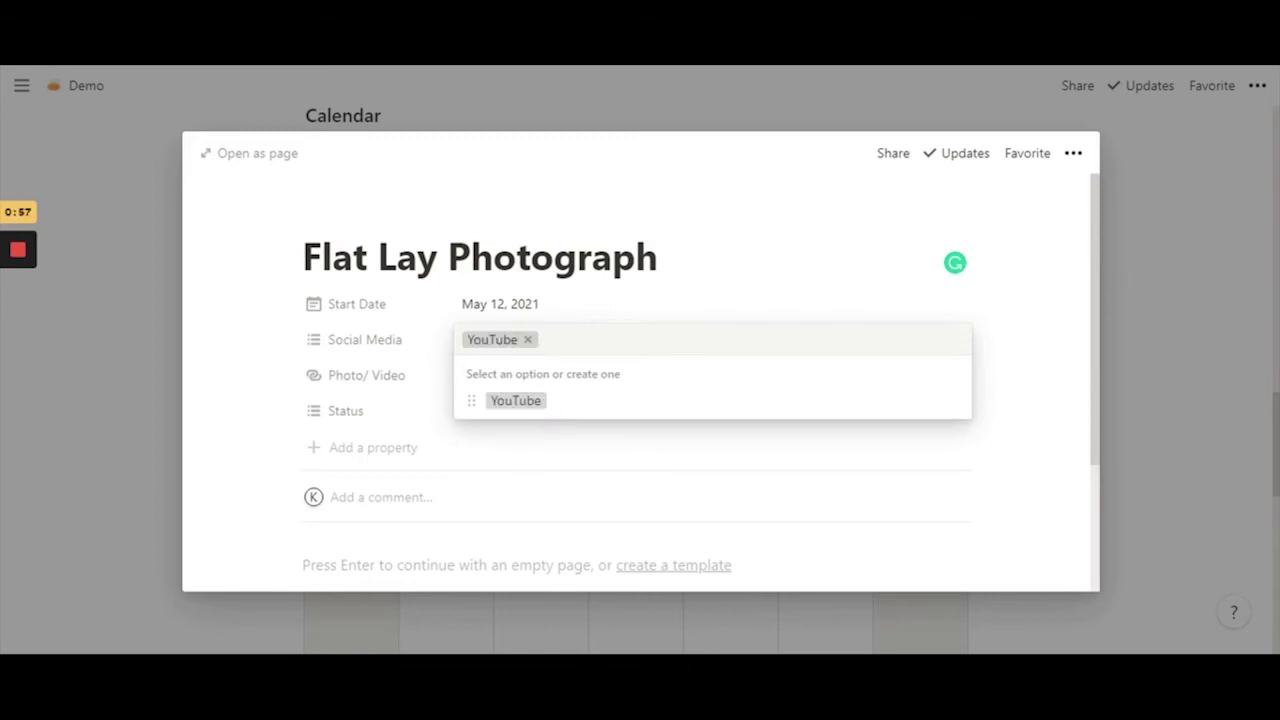
pyautogui.write('In')
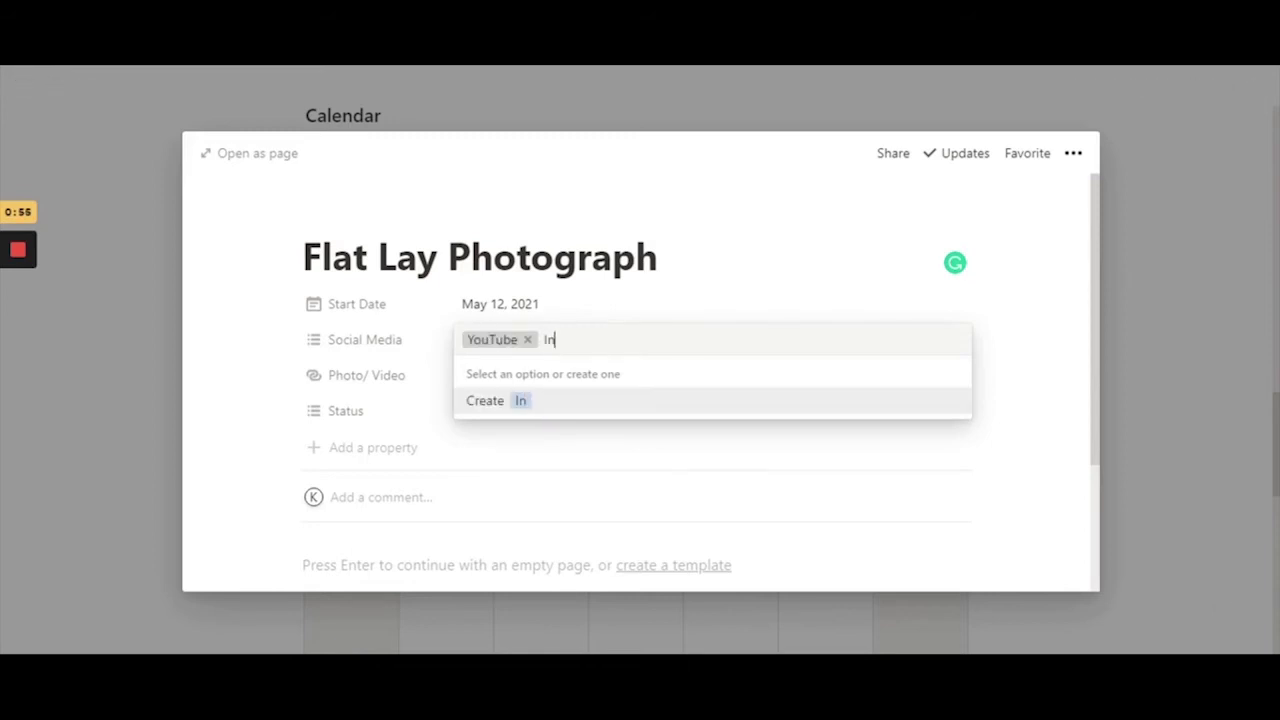
pyautogui.write('stagram')
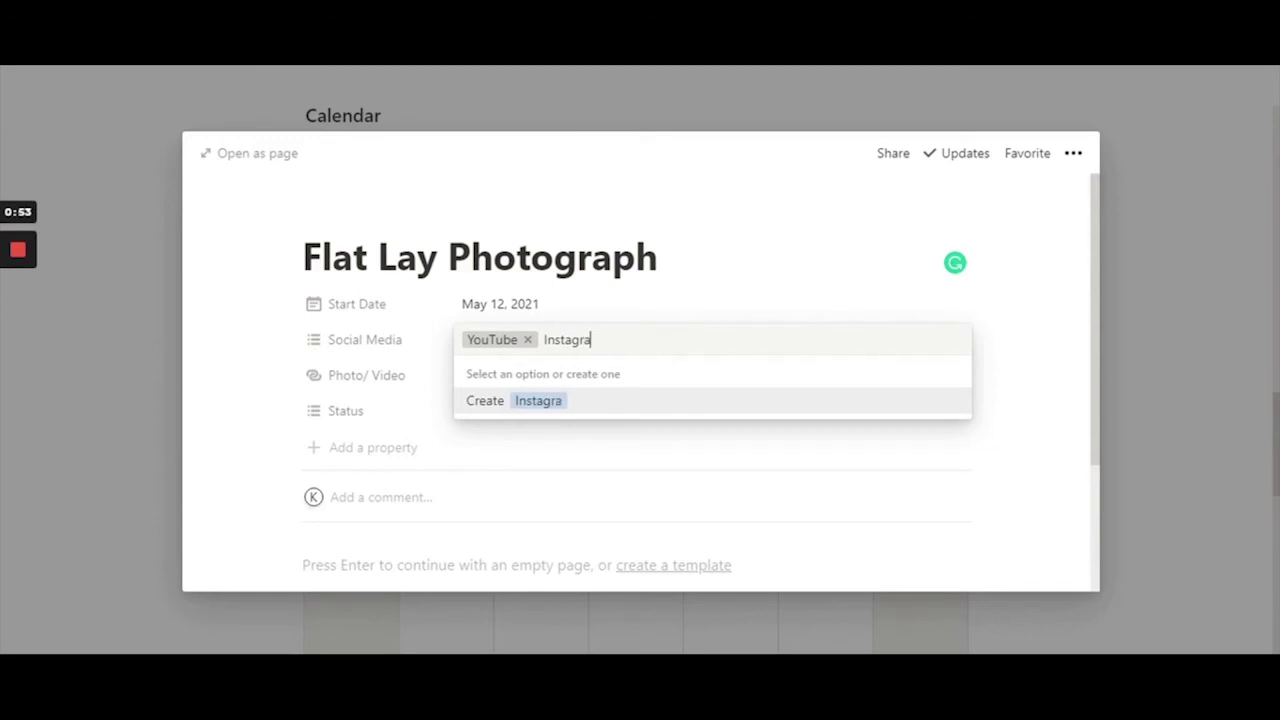
pyautogui.click(527, 406)
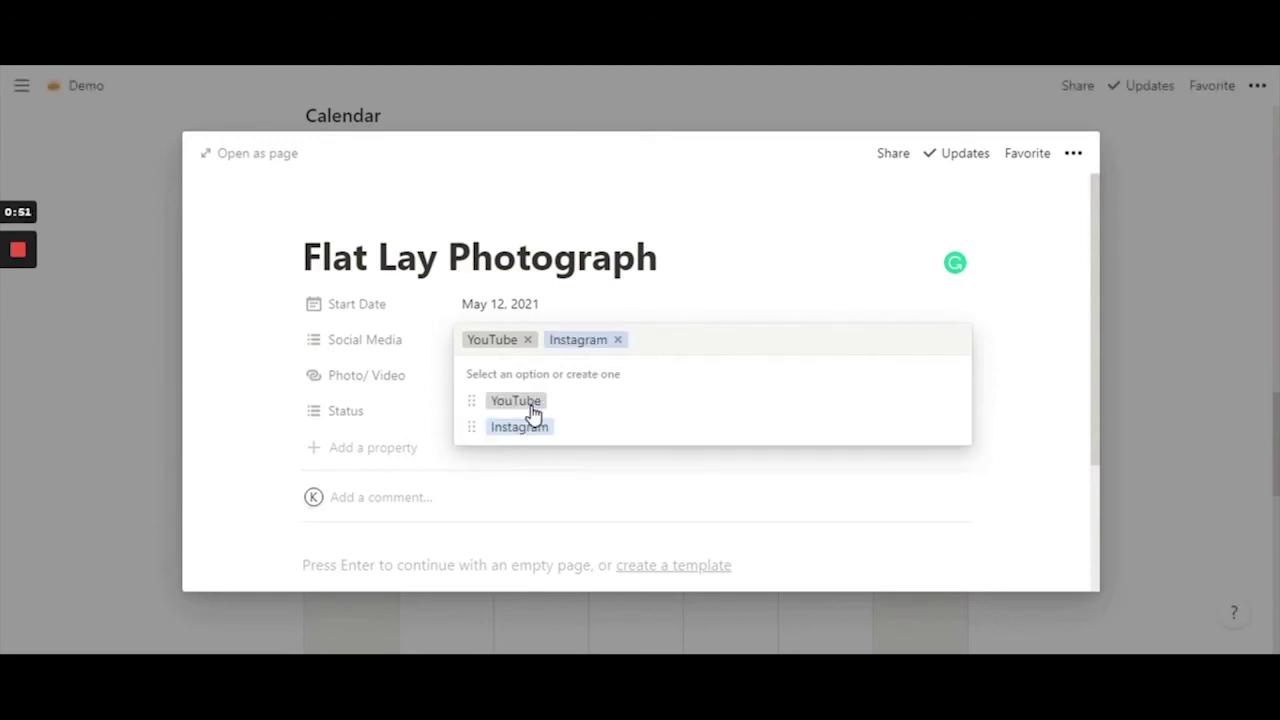
pyautogui.click(624, 313)
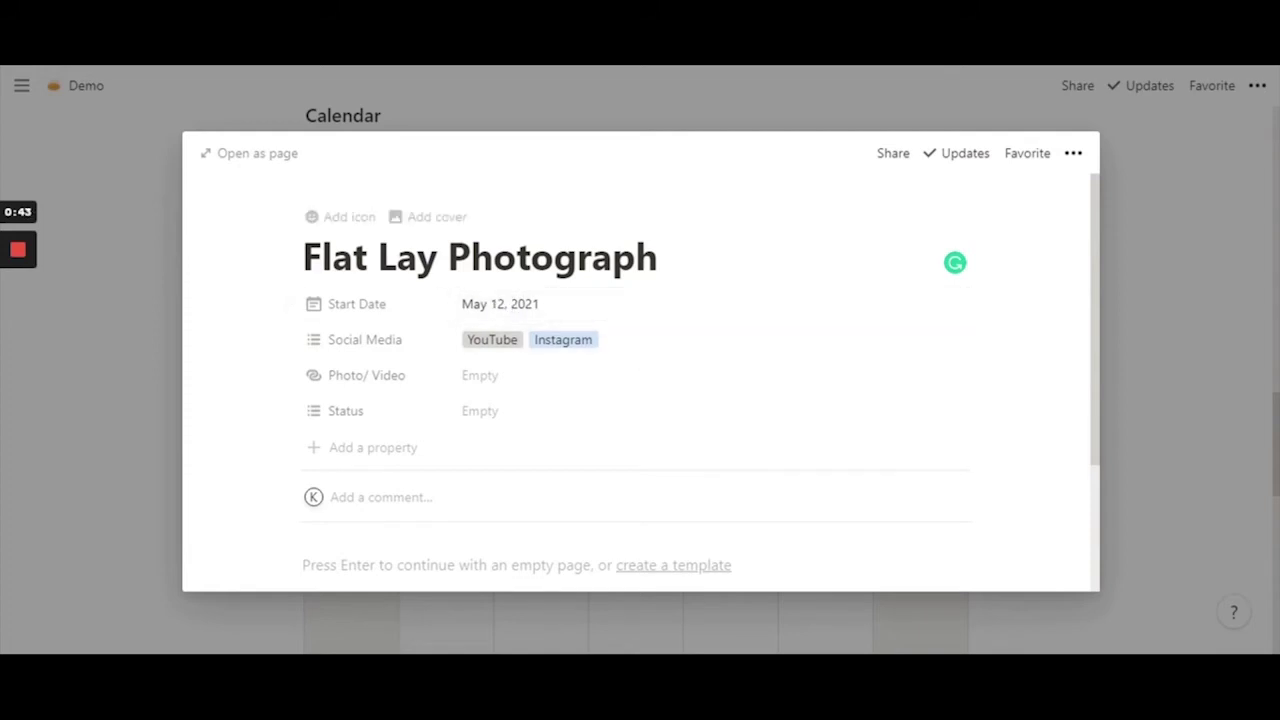
pyautogui.click(621, 347)
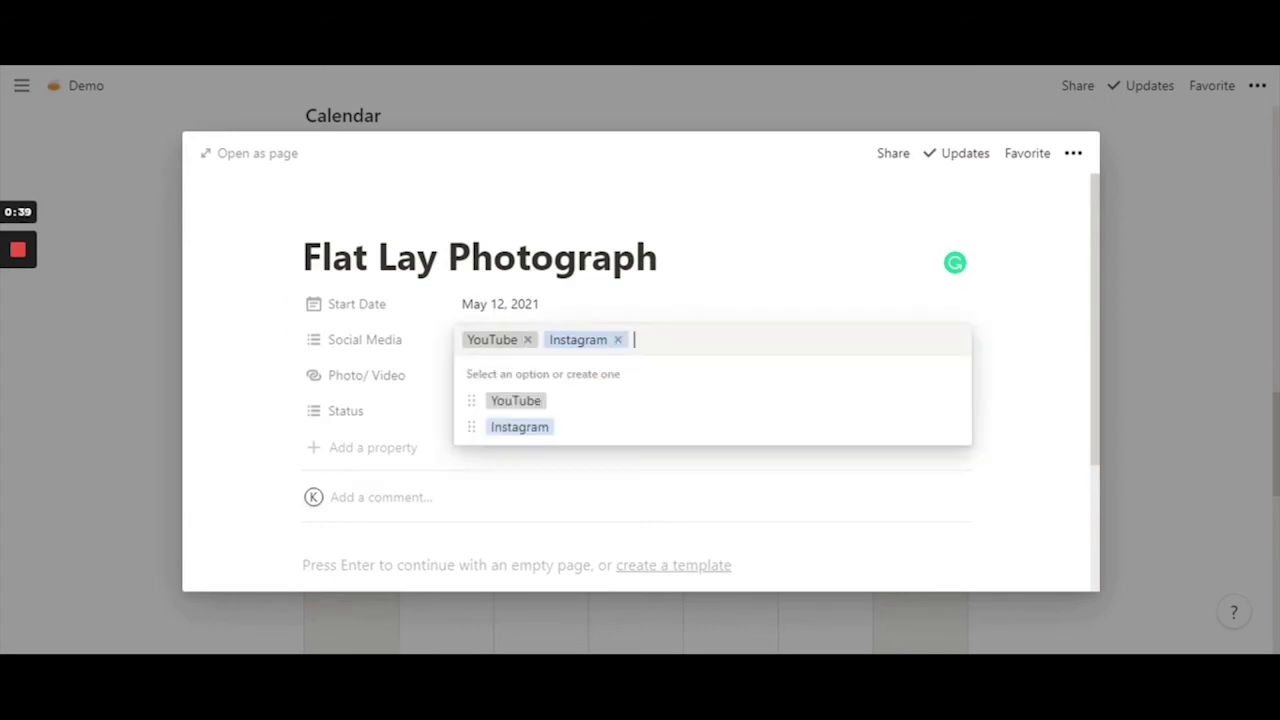
pyautogui.click(528, 340)
pyautogui.click(611, 303)
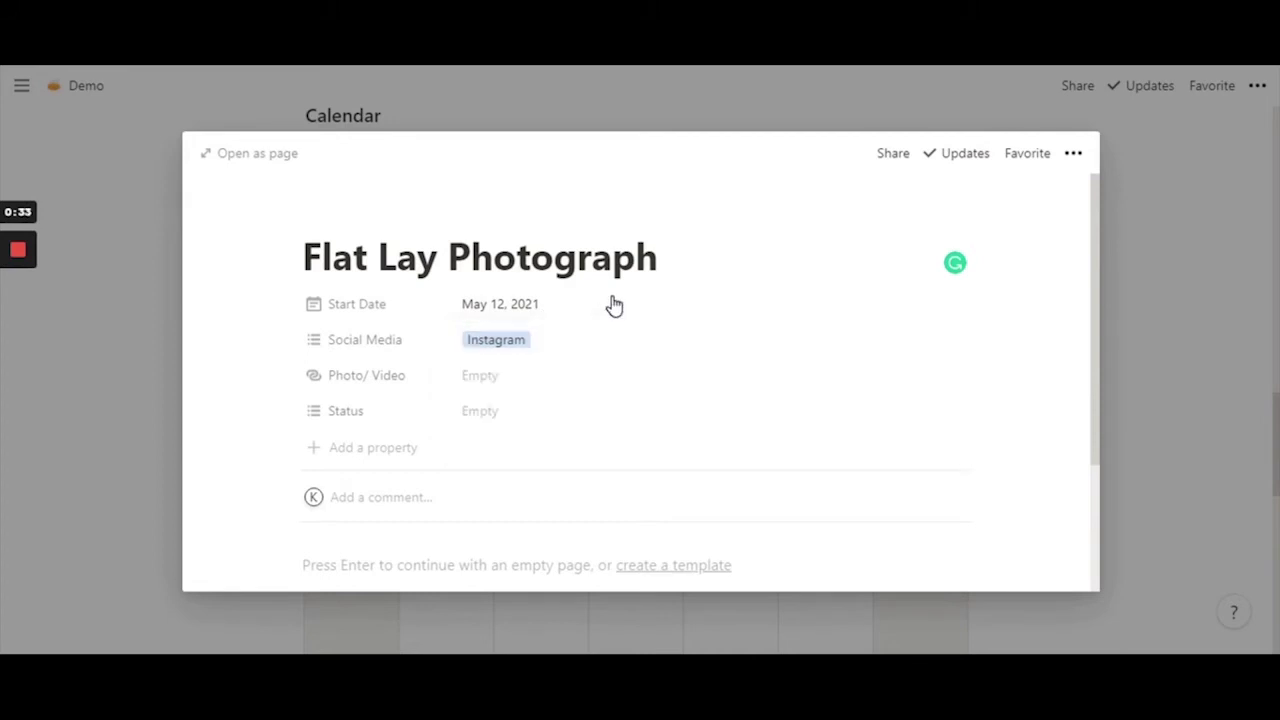
# - Create Status options Idea, Started and Done
pyautogui.click(487, 419)
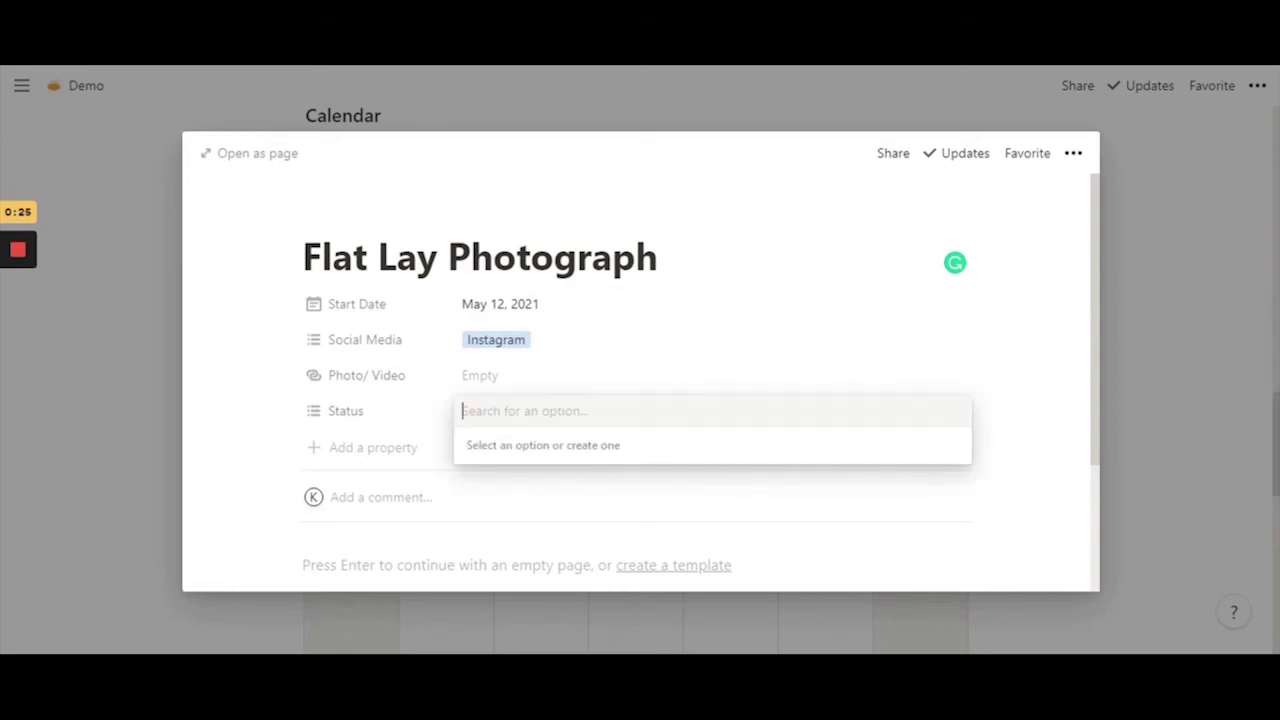
pyautogui.write('Idea')
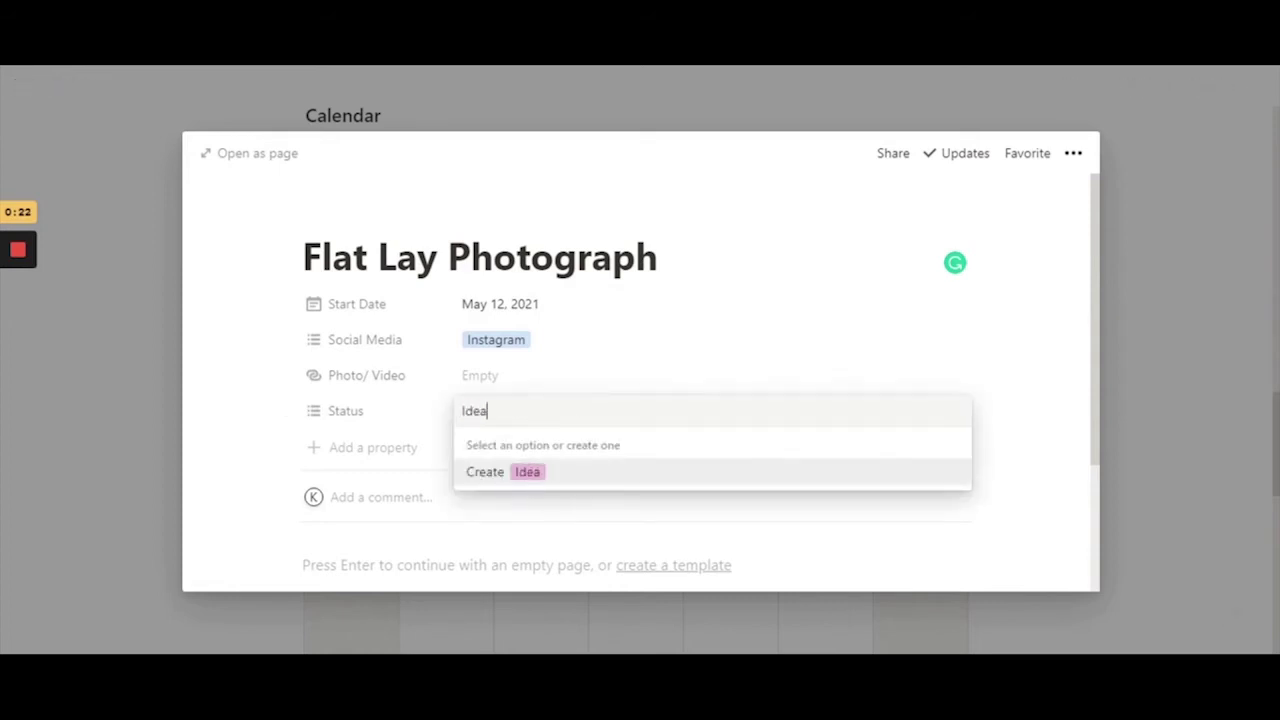
pyautogui.click(526, 470)
pyautogui.click(551, 374)
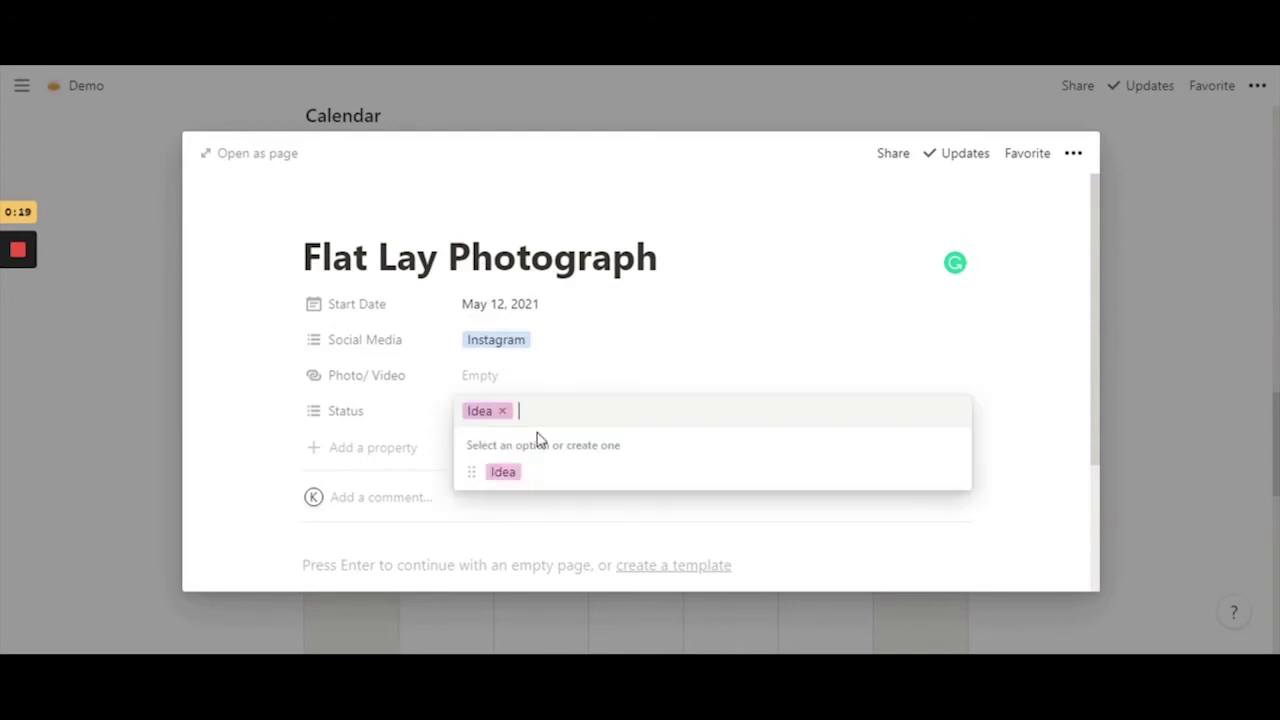
pyautogui.write('N')
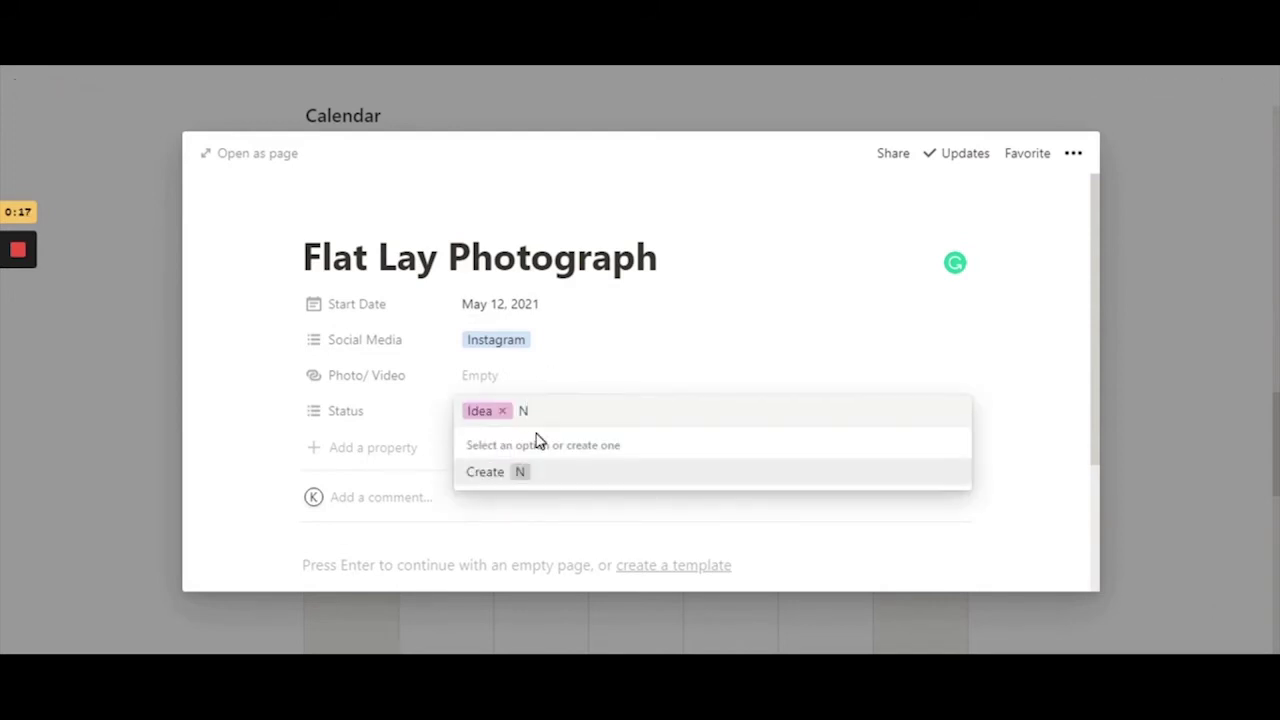
pyautogui.press('BackSpace')
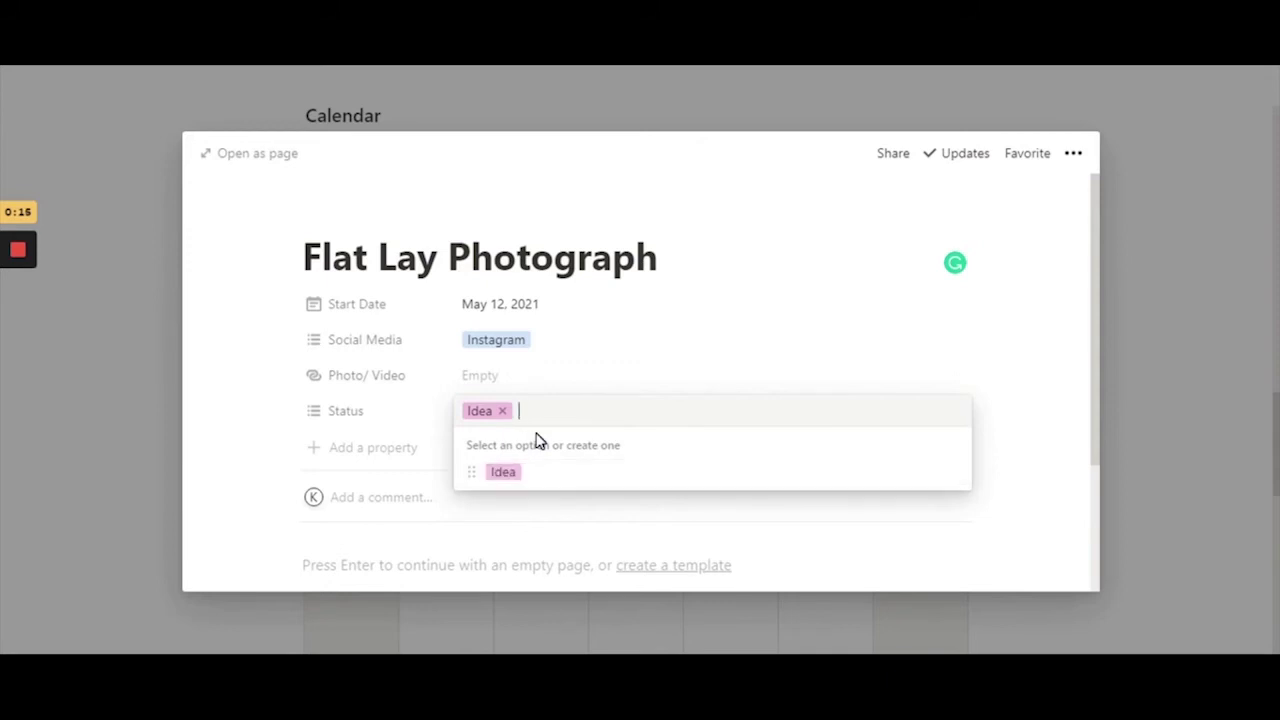
pyautogui.write('Started')
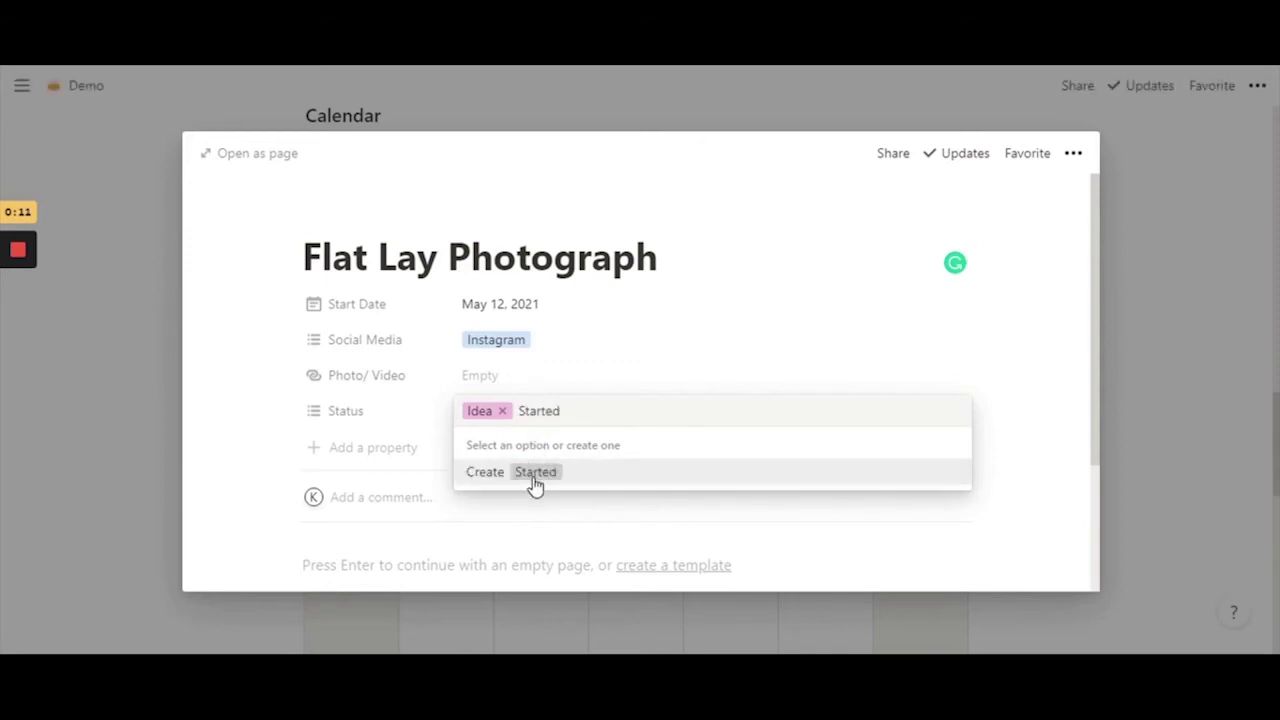
pyautogui.click(533, 474)
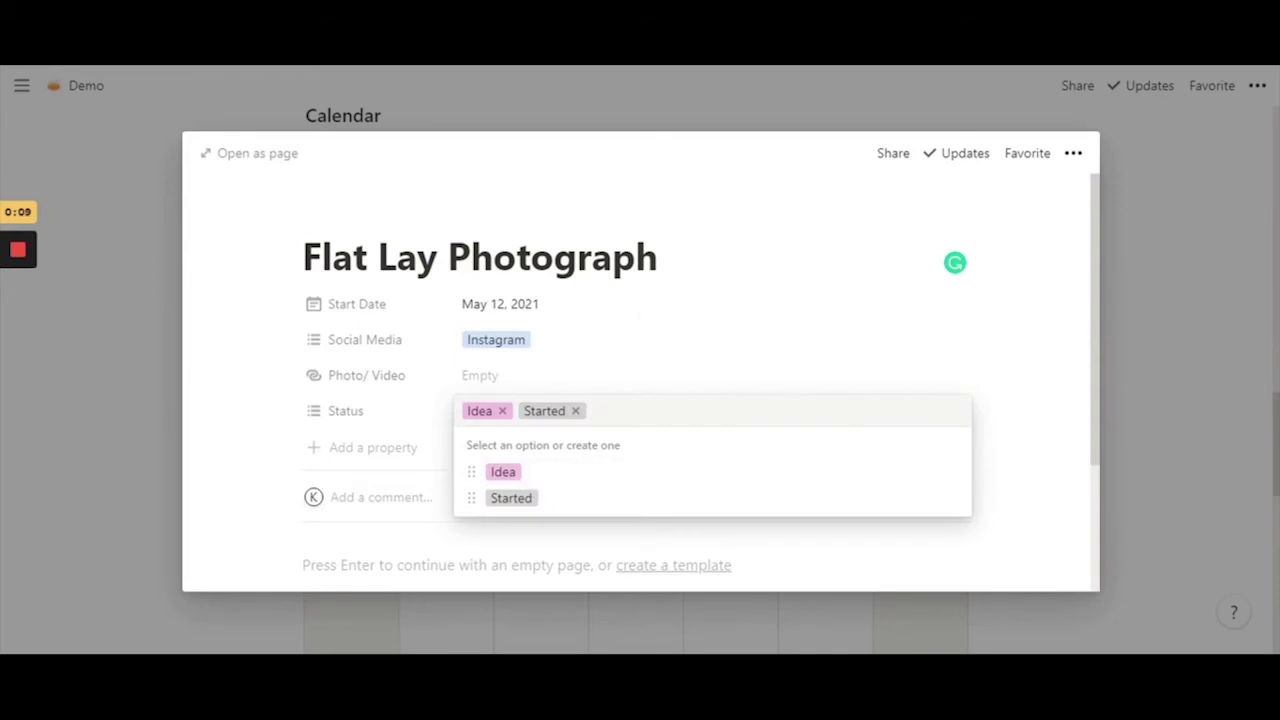
pyautogui.write('Done')
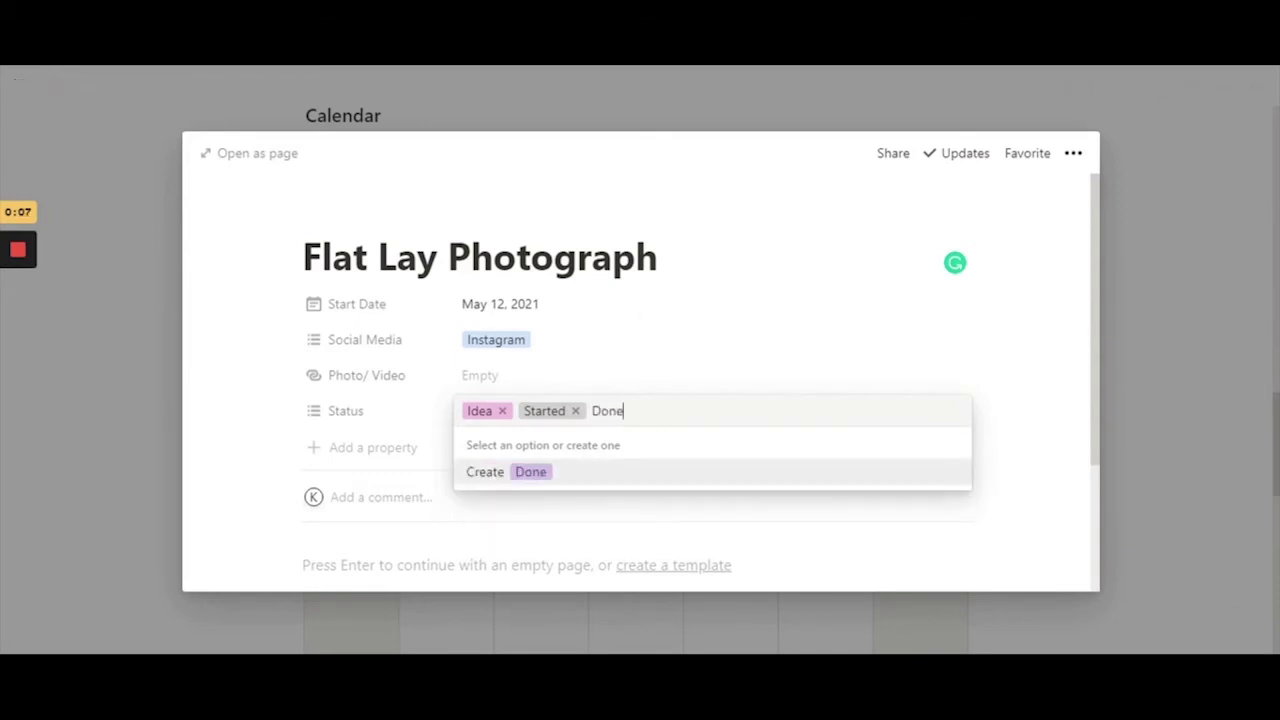
pyautogui.click(530, 472)
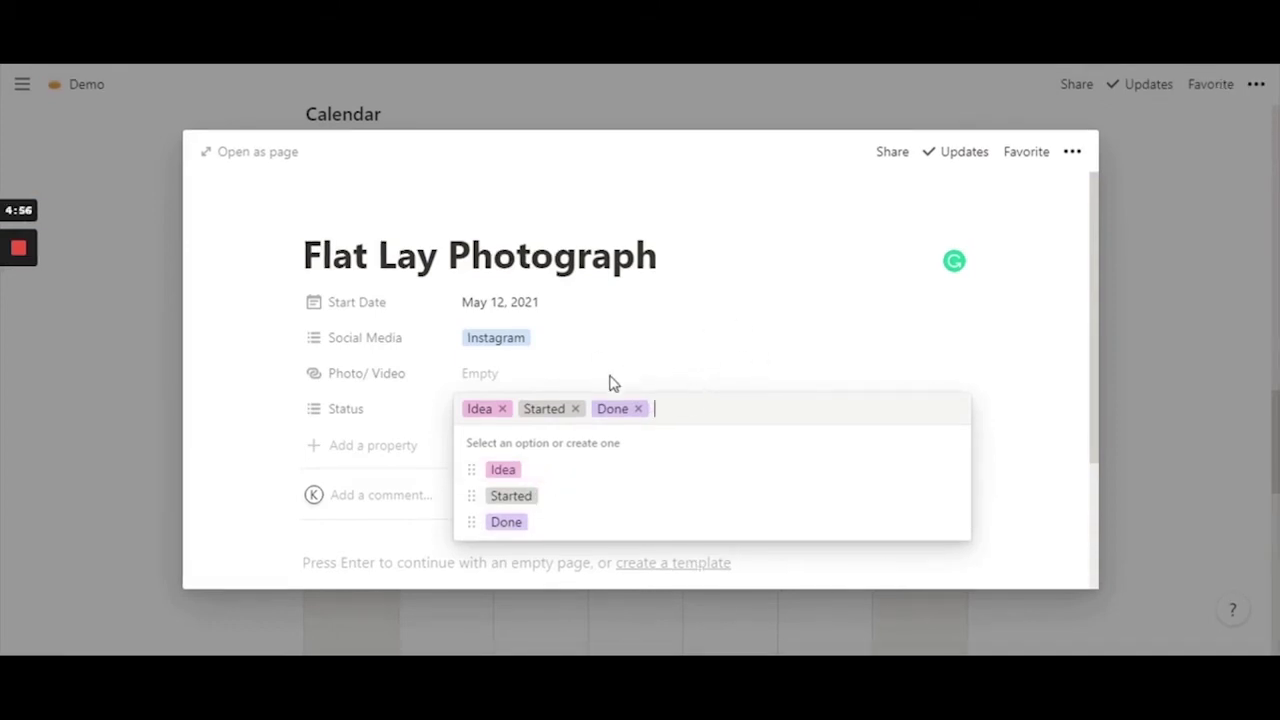
# - Keep only Idea as the status and Instagram as the platform, then close the page
pyautogui.click(576, 410)
pyautogui.click(566, 410)
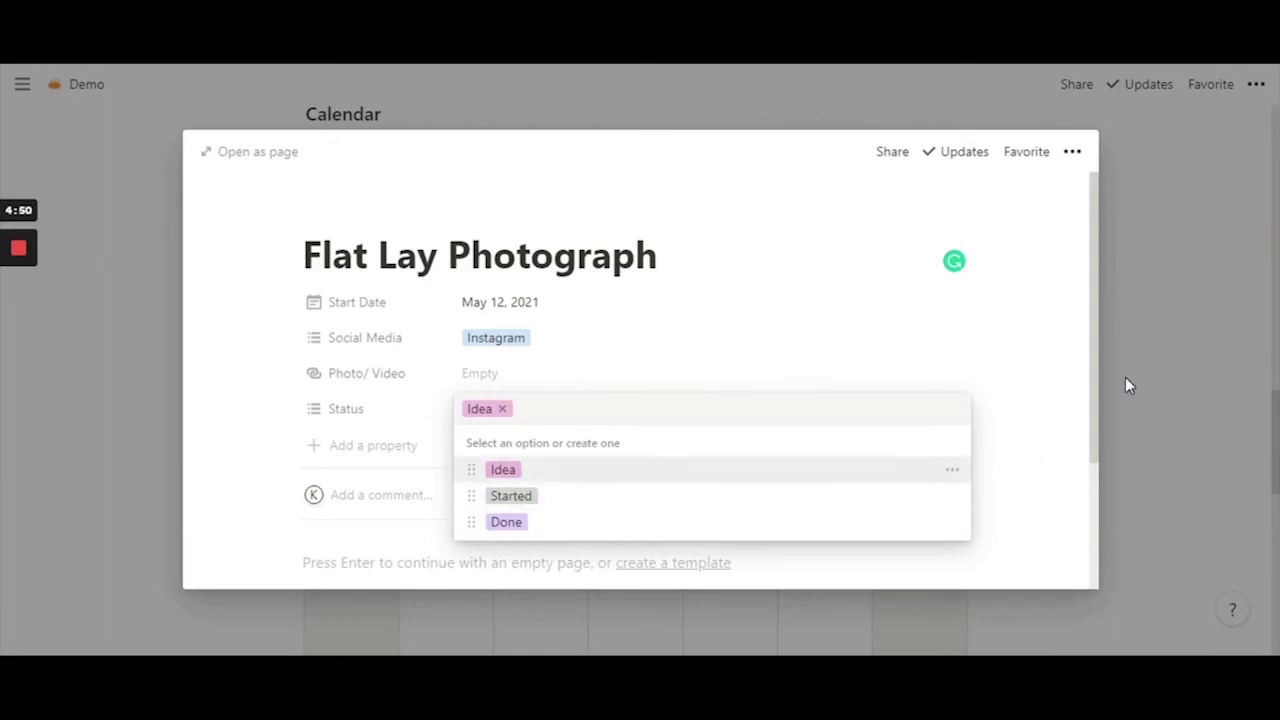
pyautogui.click(1040, 393)
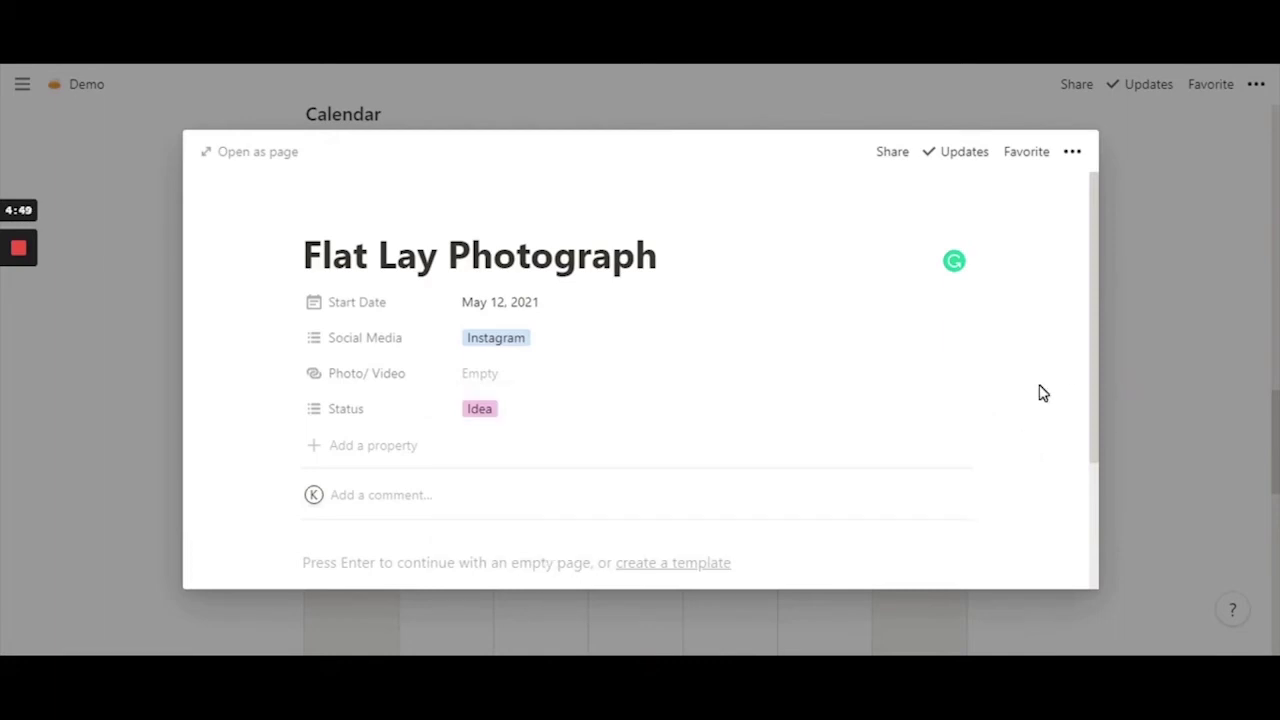
pyautogui.click(658, 413)
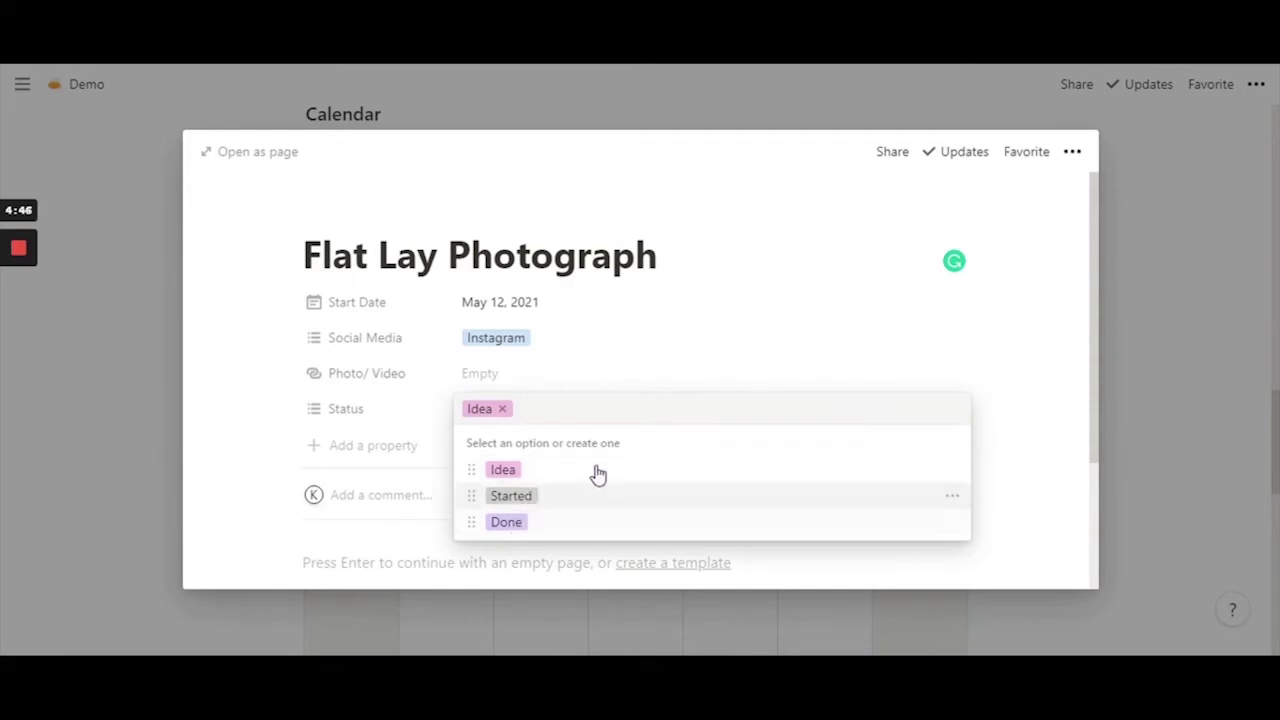
pyautogui.click(551, 363)
pyautogui.click(530, 346)
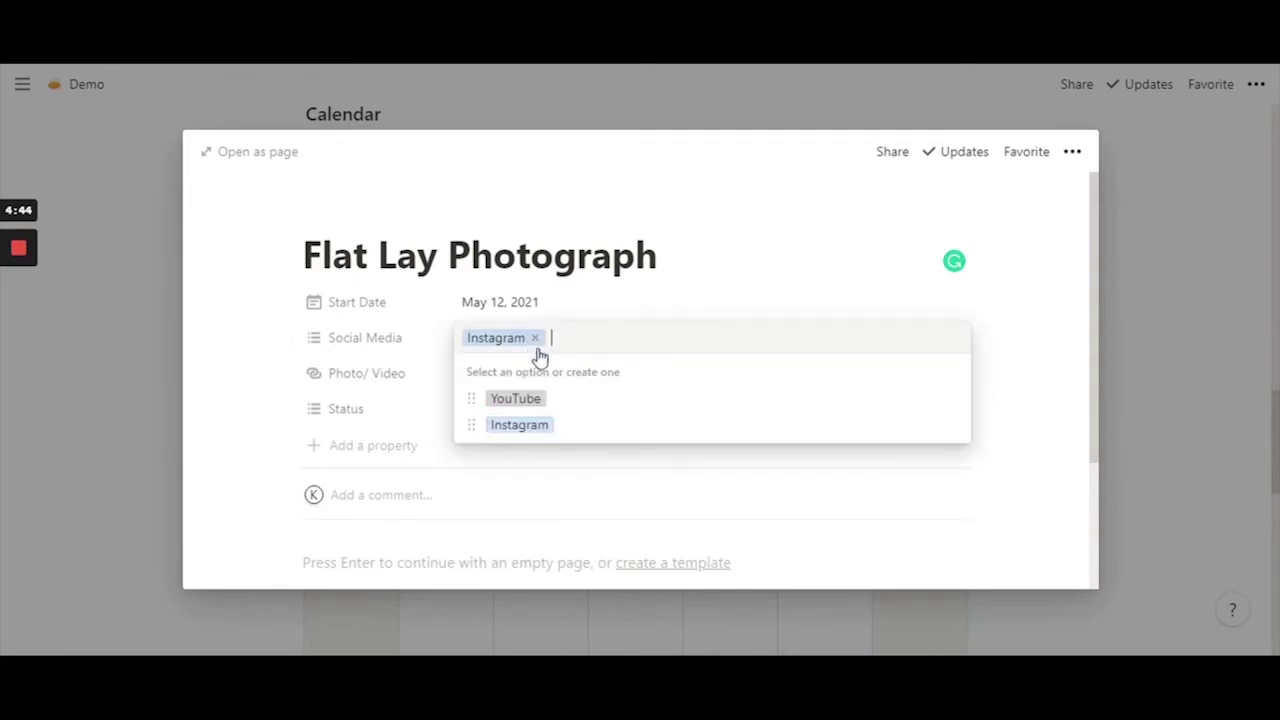
pyautogui.click(1045, 357)
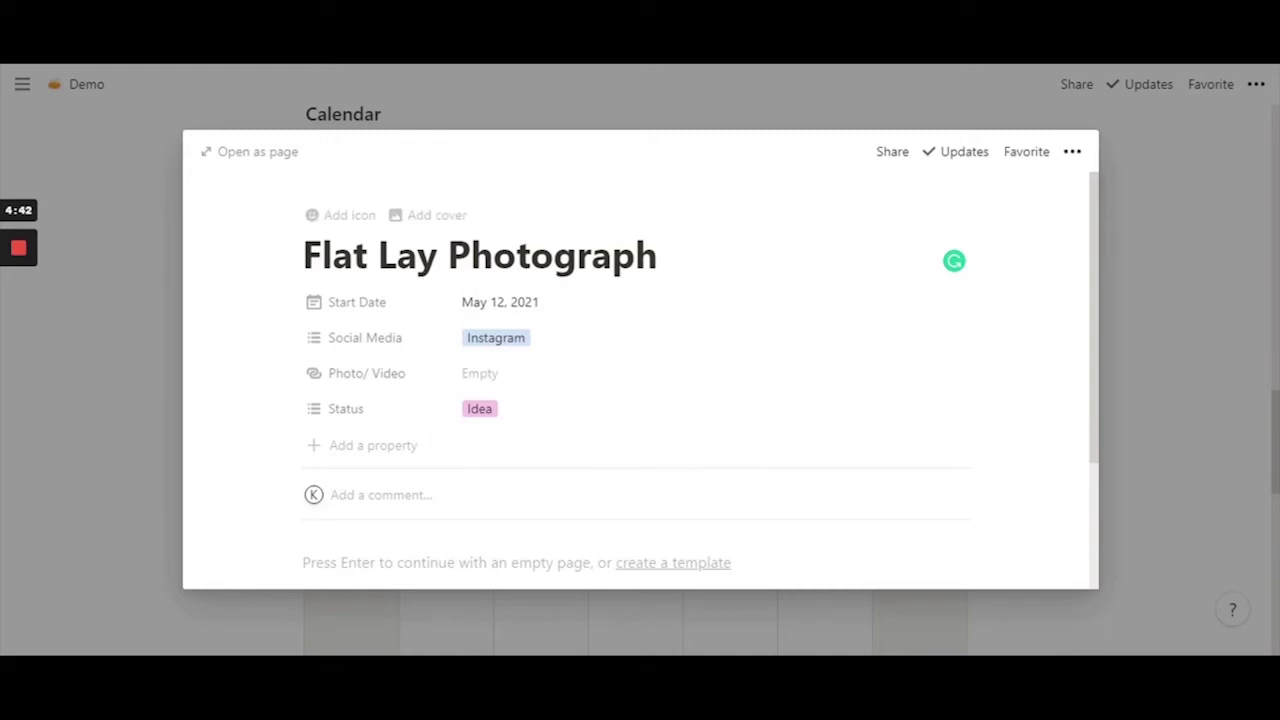
pyautogui.click(1162, 415)
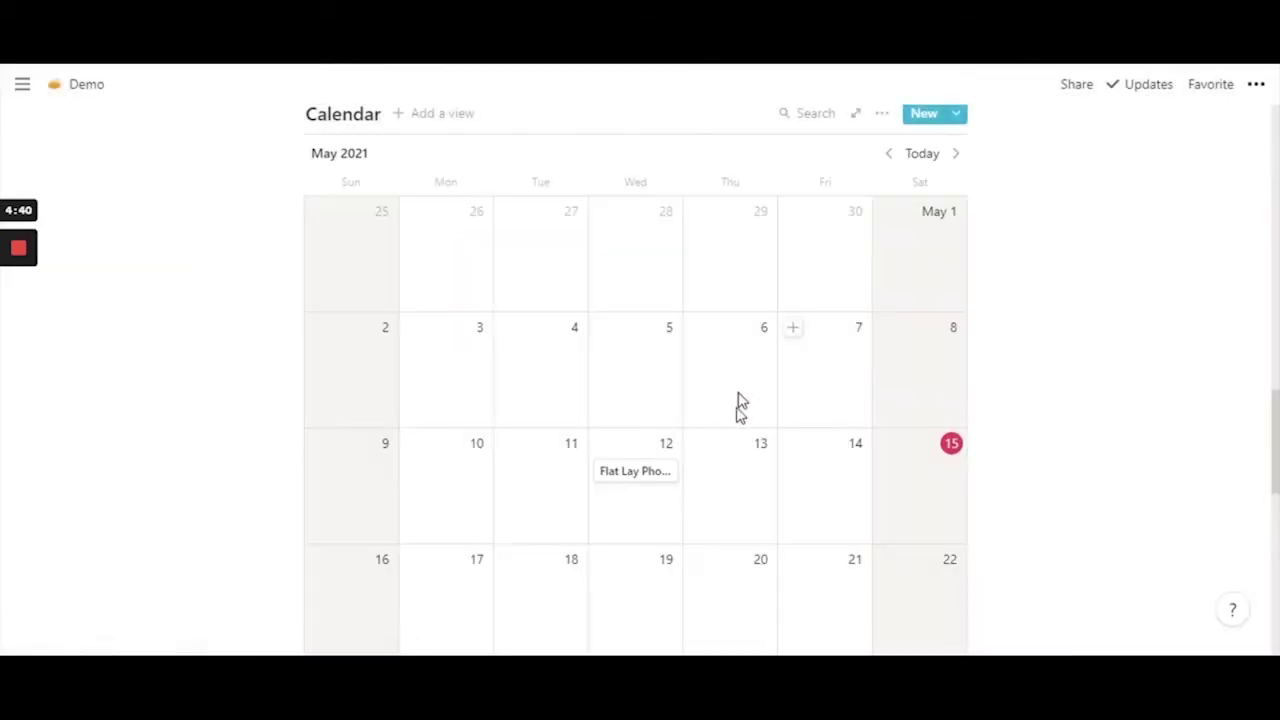
# - Add a calendar entry on May 14 titled 'Fashion Haul'
pyautogui.click(793, 446)
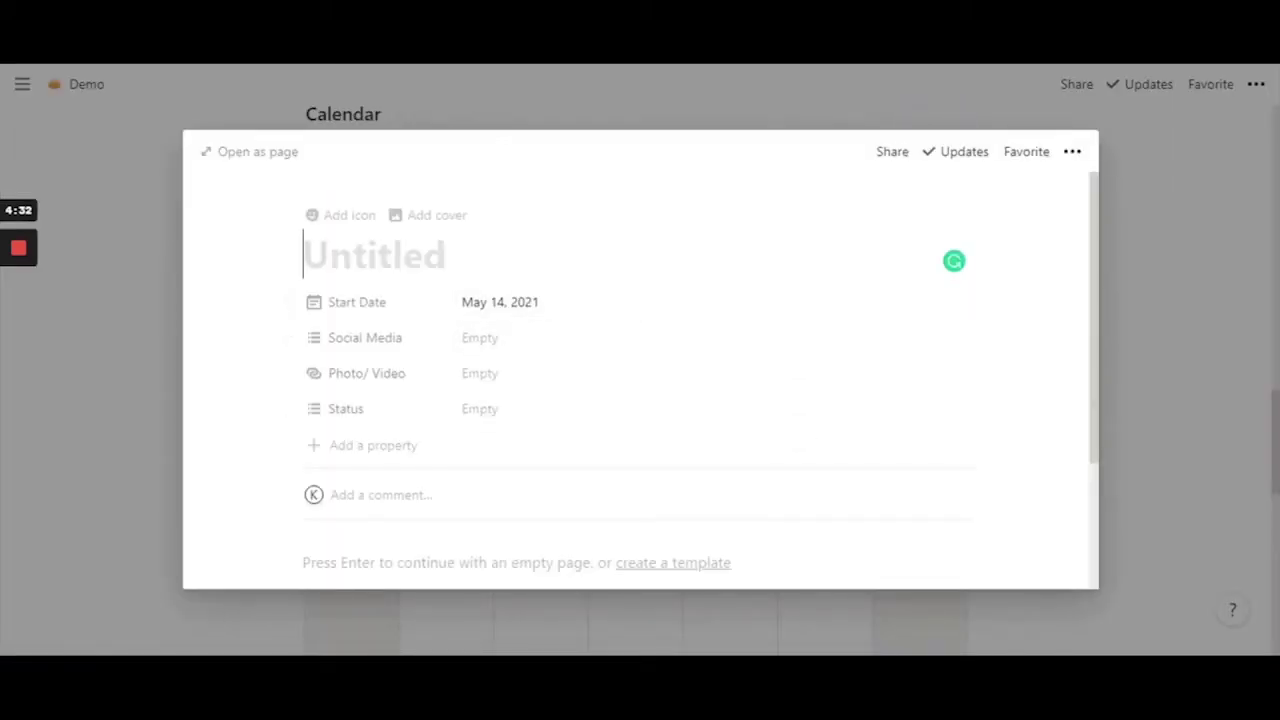
pyautogui.write('Fash')
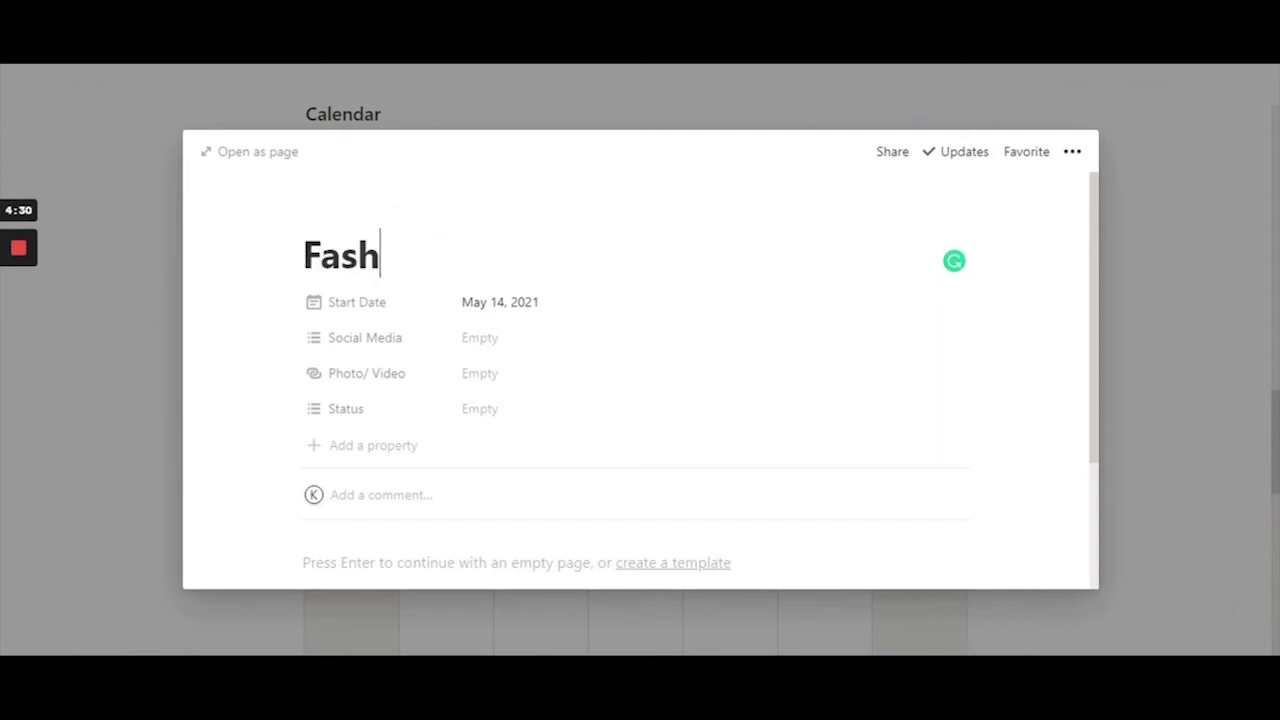
pyautogui.write('io')
pyautogui.press('BackSpace')
pyautogui.write('ion ')
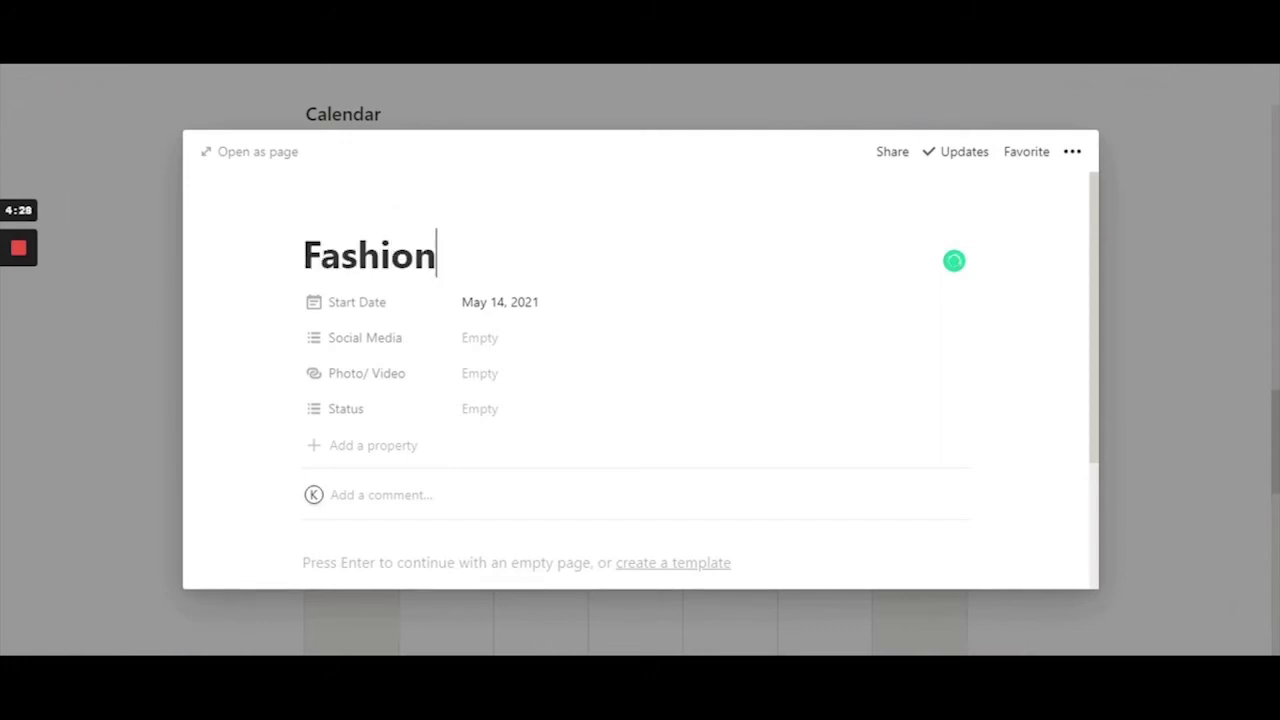
pyautogui.write('Haul')
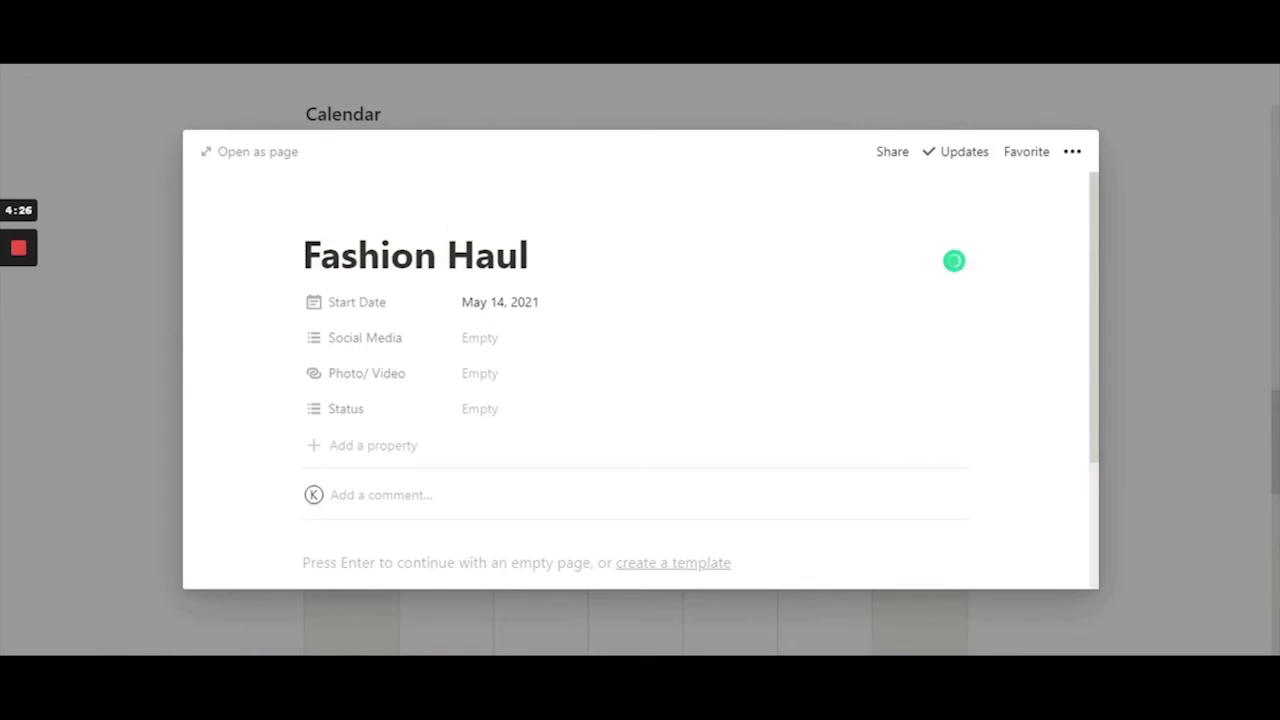
# - Set Fashion Haul's Social Media to YouTube and Status to Idea, then close it
pyautogui.click(493, 344)
pyautogui.click(509, 398)
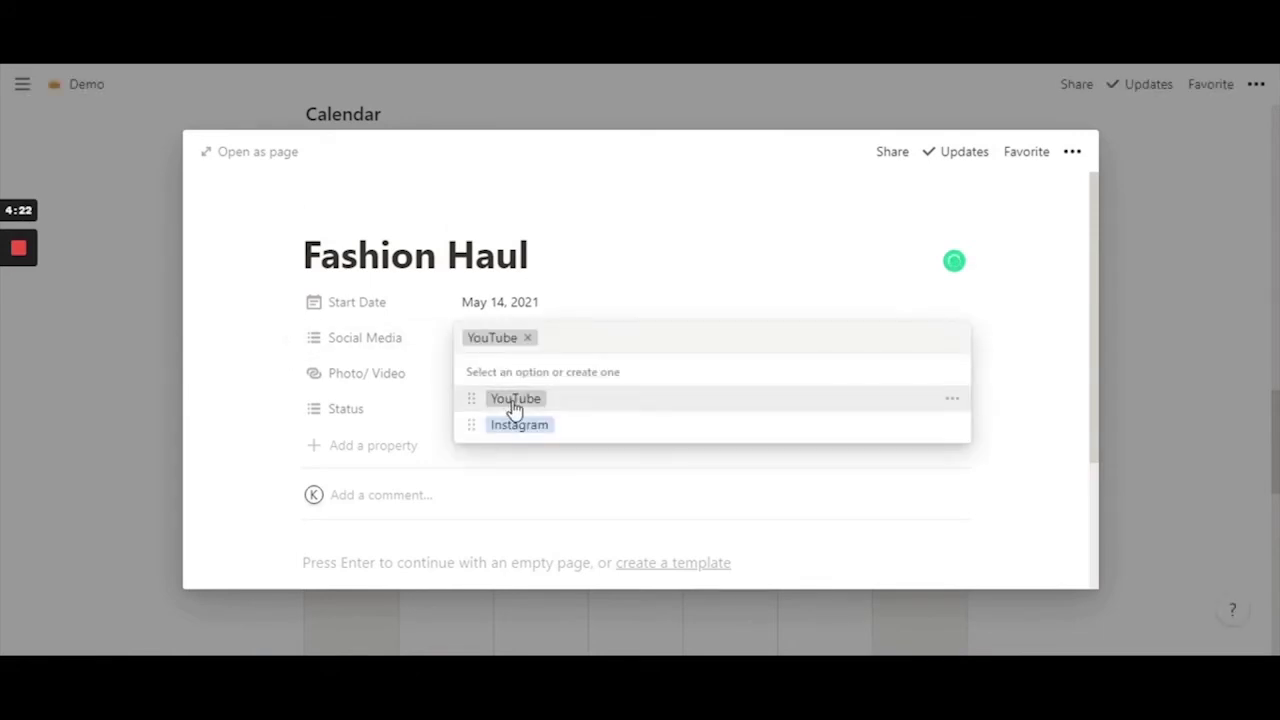
pyautogui.click(665, 445)
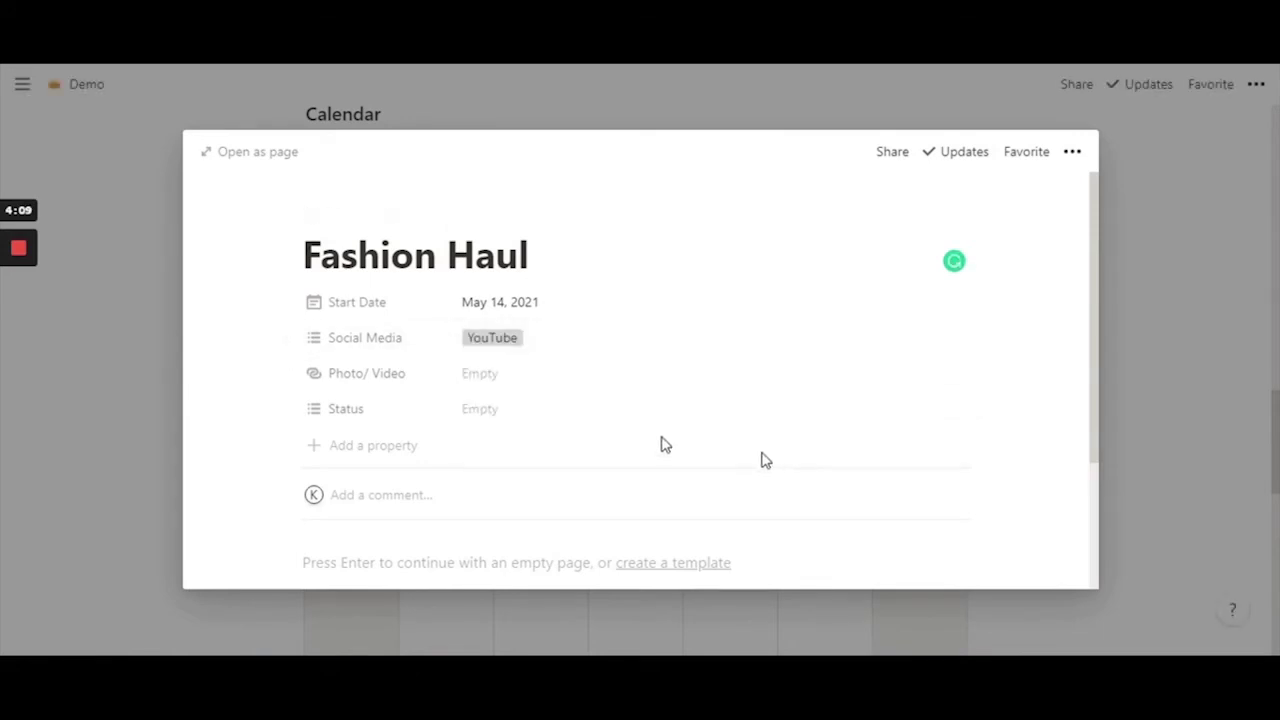
pyautogui.click(480, 414)
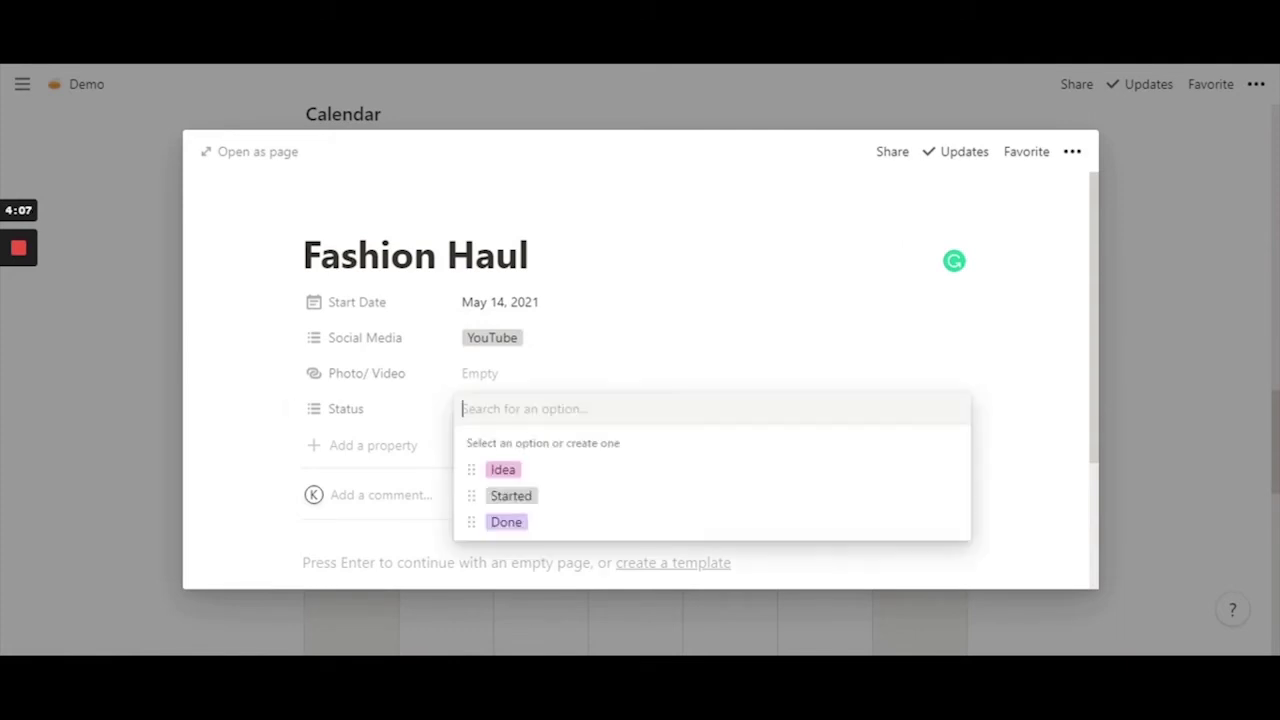
pyautogui.click(503, 472)
pyautogui.click(633, 283)
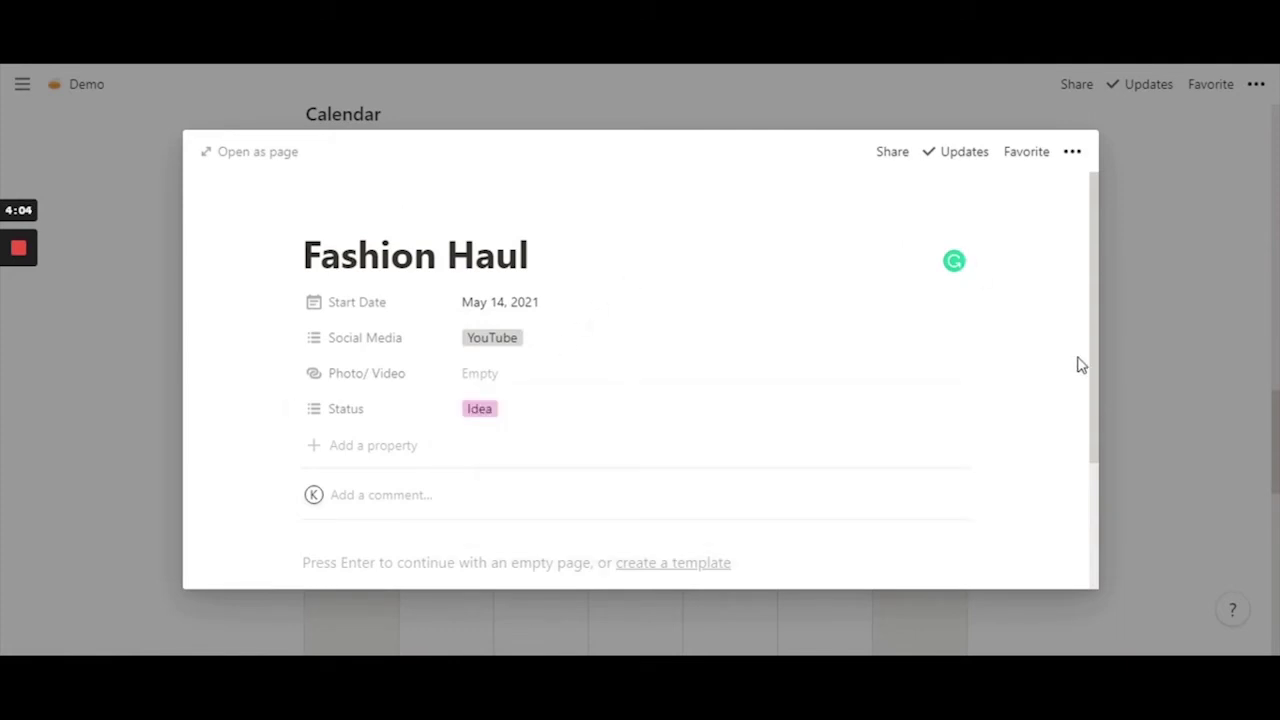
pyautogui.click(1174, 362)
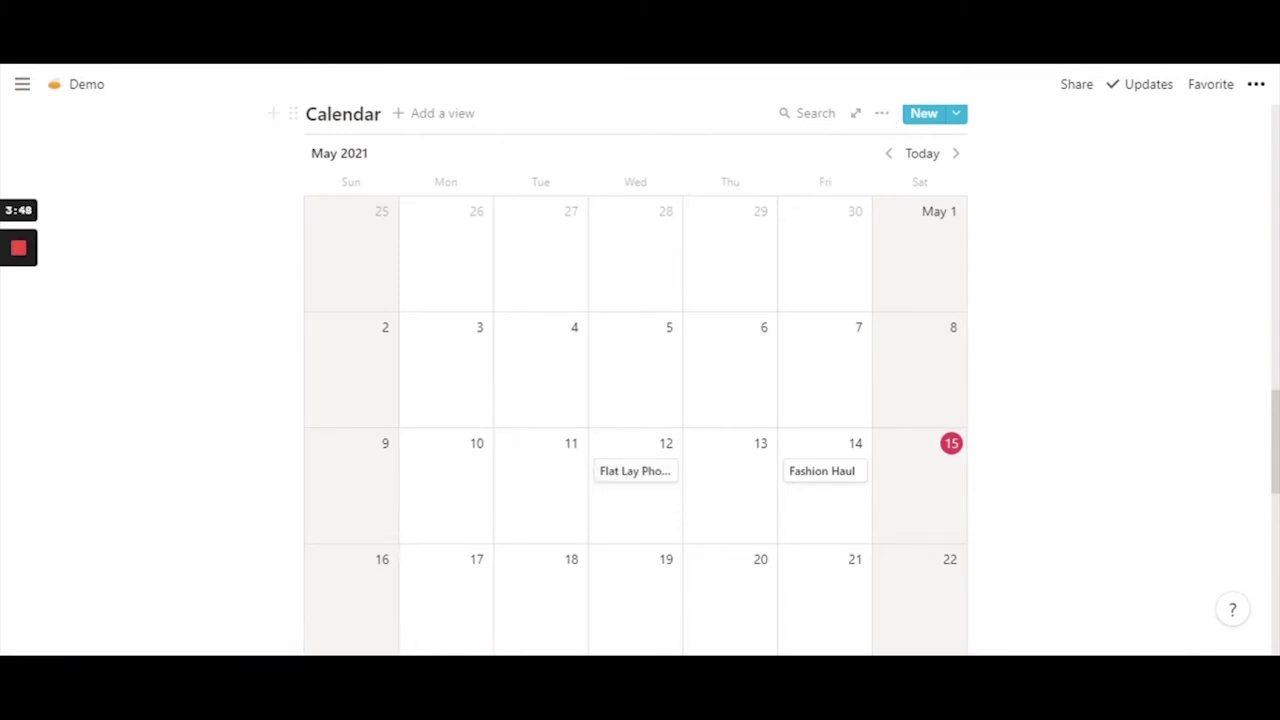
# - Show Photo/ Video, Social Media, Start Date and Status on the calendar cards
pyautogui.click(882, 116)
pyautogui.scroll(-2, 960, 307)
pyautogui.scroll(2, 940, 240)
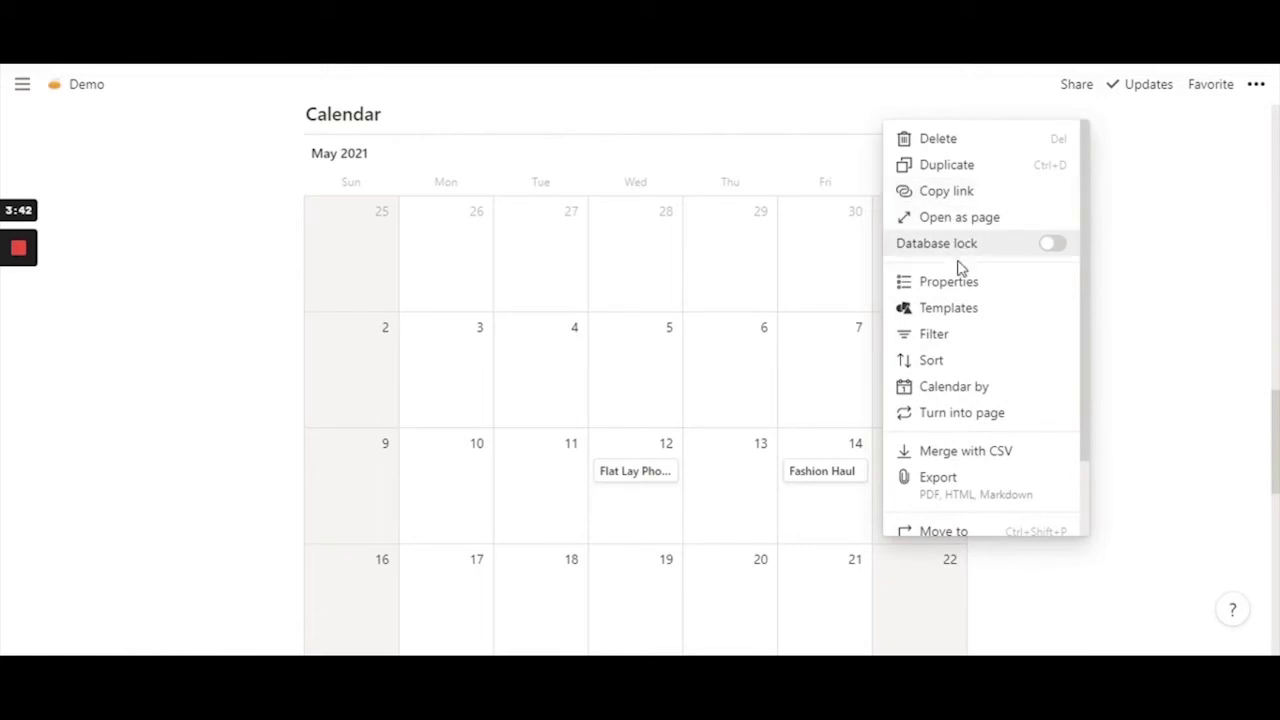
pyautogui.click(935, 287)
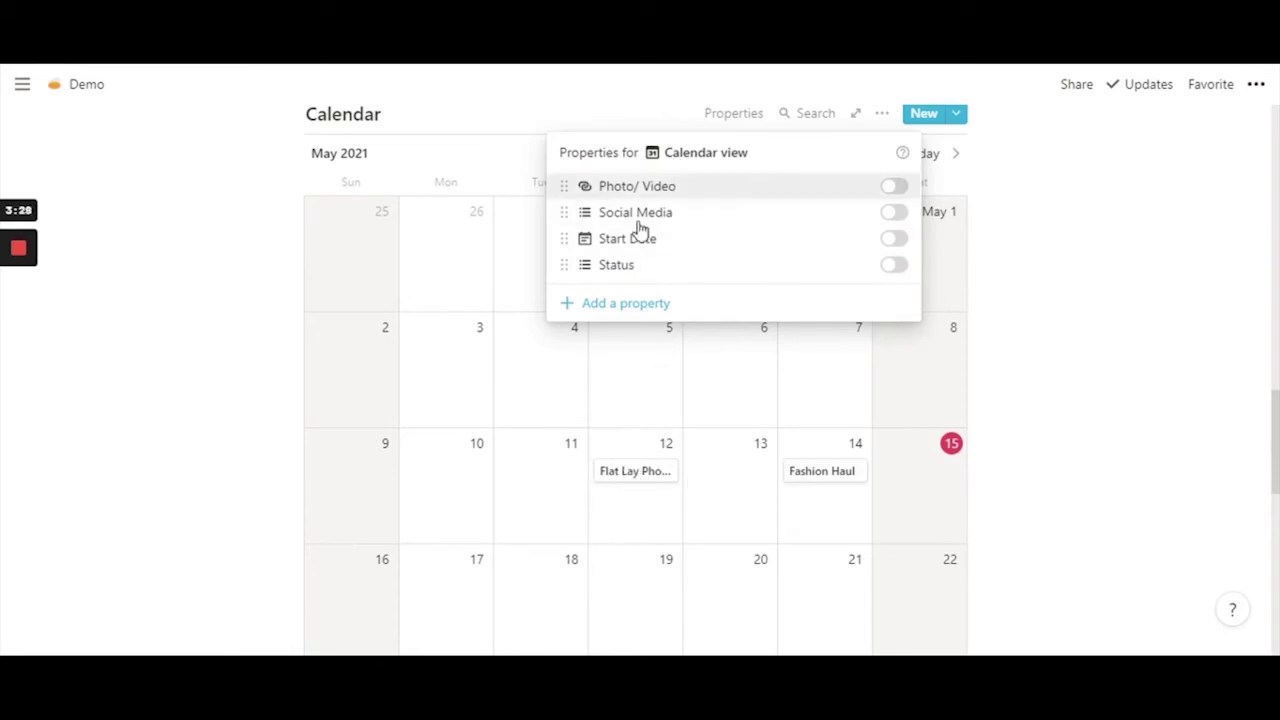
pyautogui.click(895, 190)
pyautogui.click(895, 215)
pyautogui.click(895, 240)
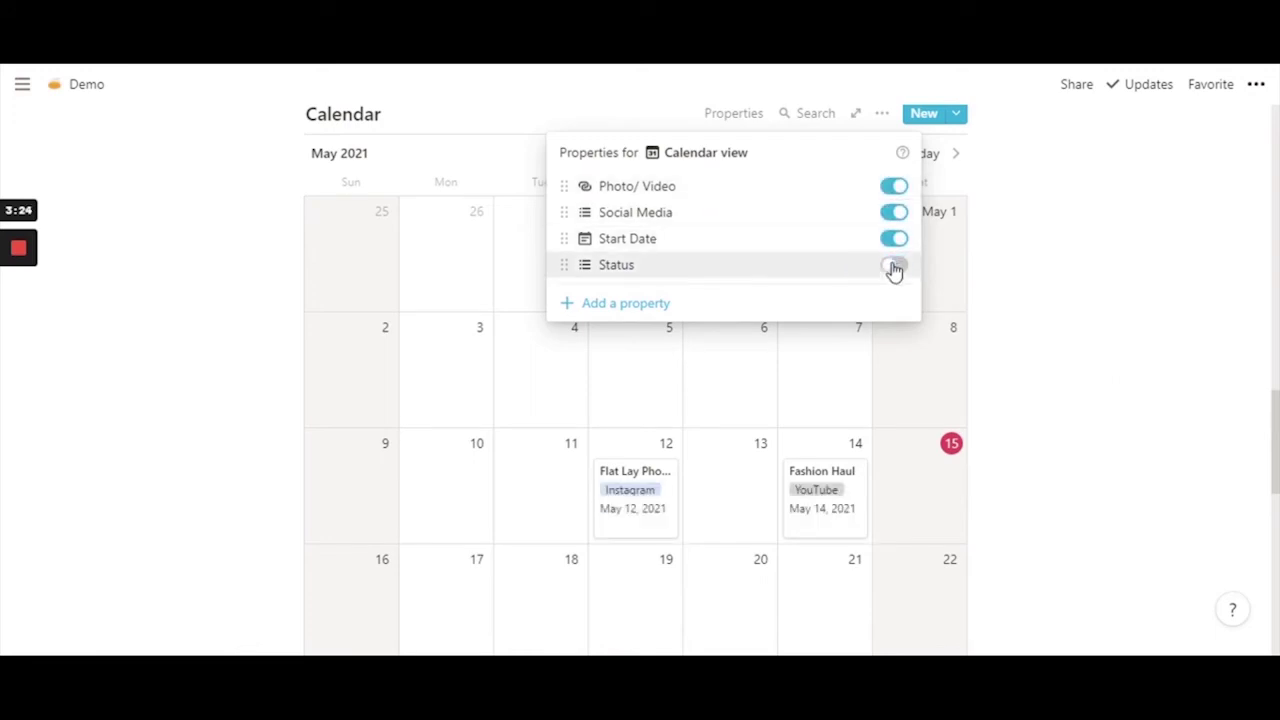
pyautogui.click(895, 267)
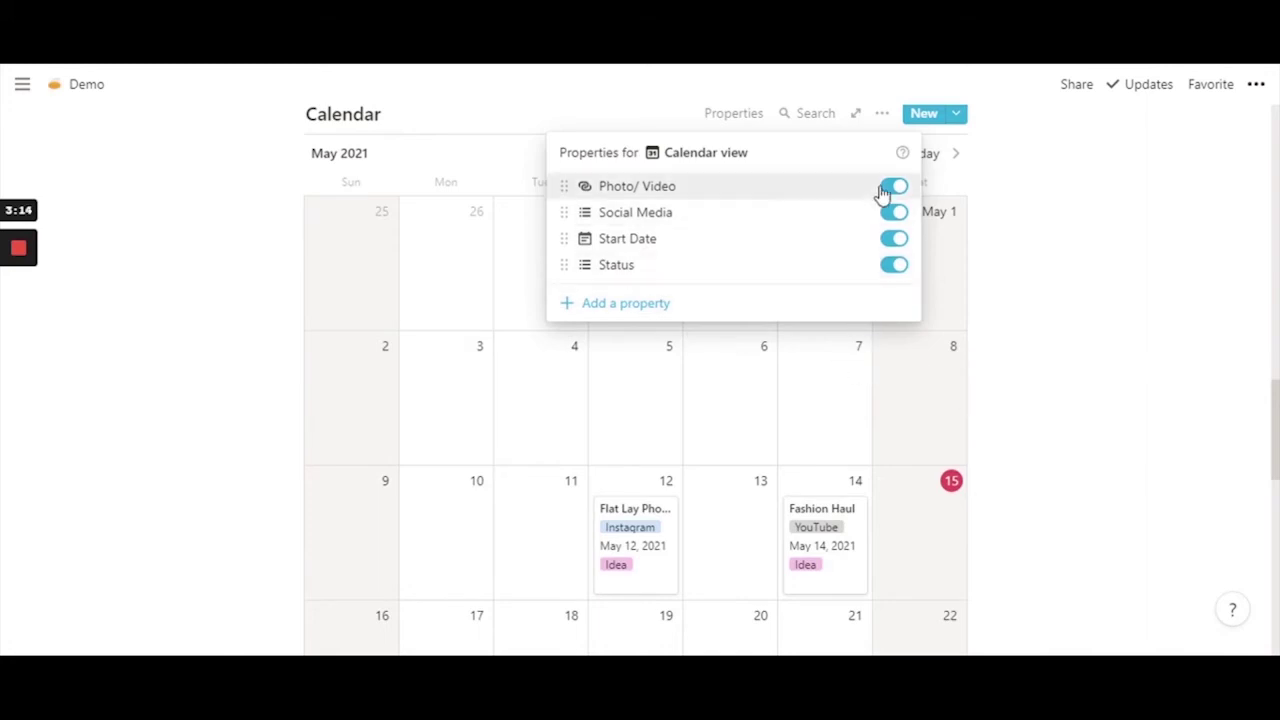
# - Close the properties panel and review the updated calendar cards
pyautogui.click(1106, 373)
pyautogui.scroll(2, 640, 400)
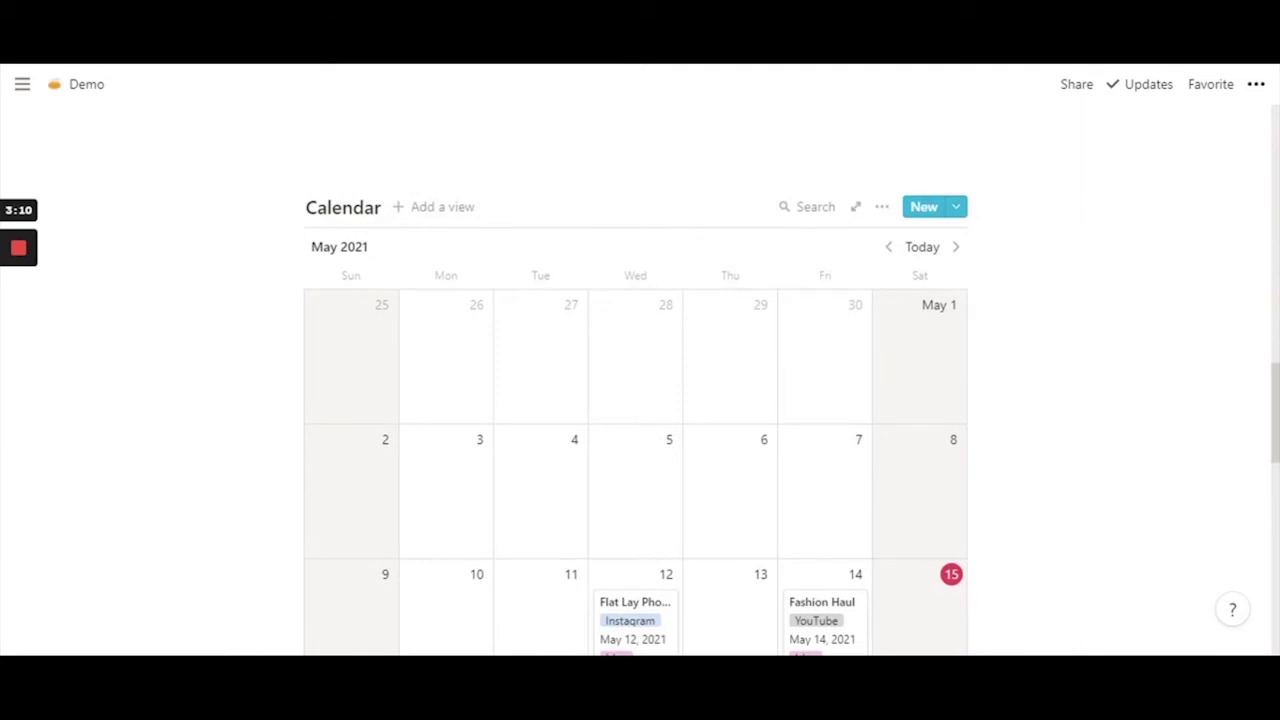
pyautogui.scroll(-2, 637, 421)
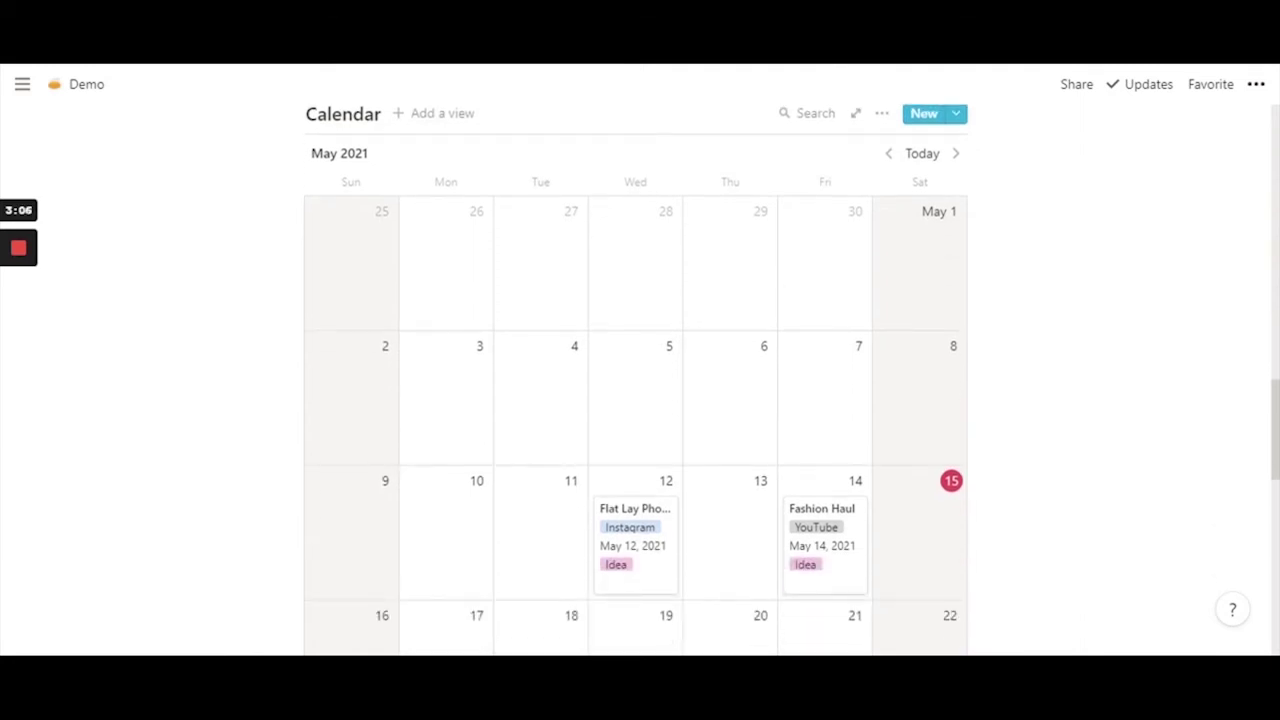
pyautogui.scroll(2, 640, 400)
pyautogui.scroll(-2, 640, 400)
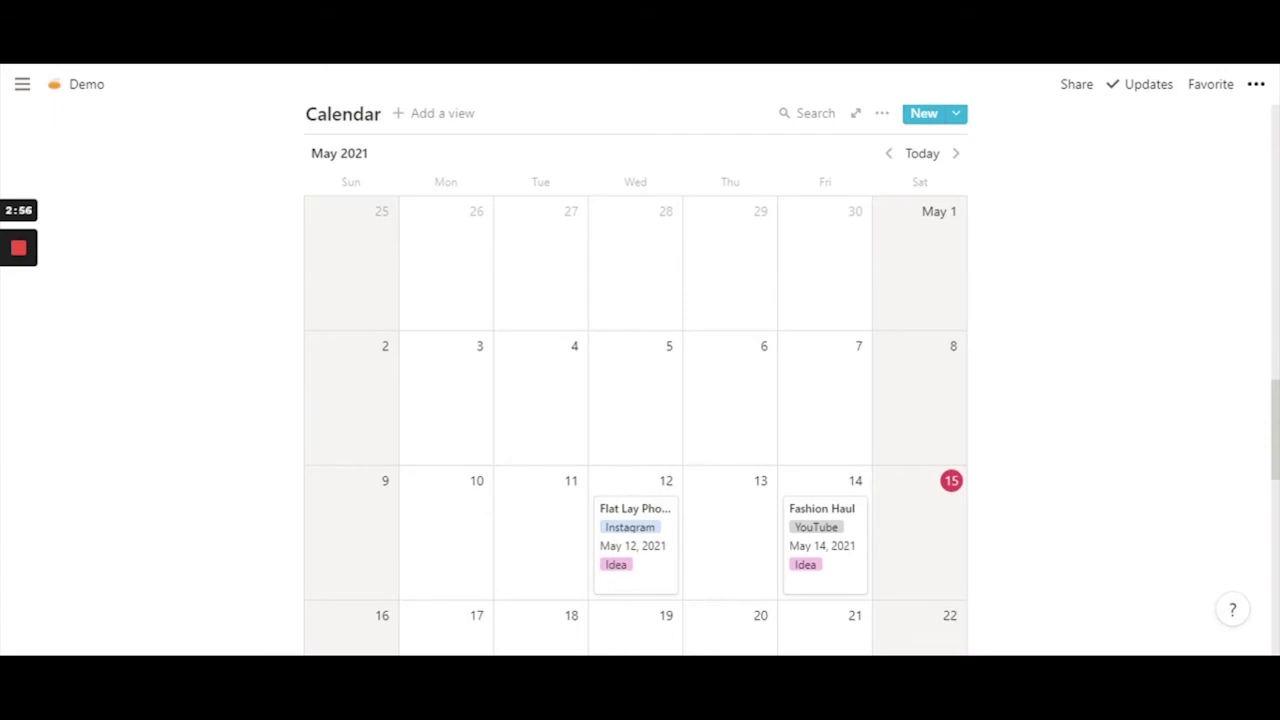
# - Create a new calendar view named YouTube for the database
pyautogui.click(431, 116)
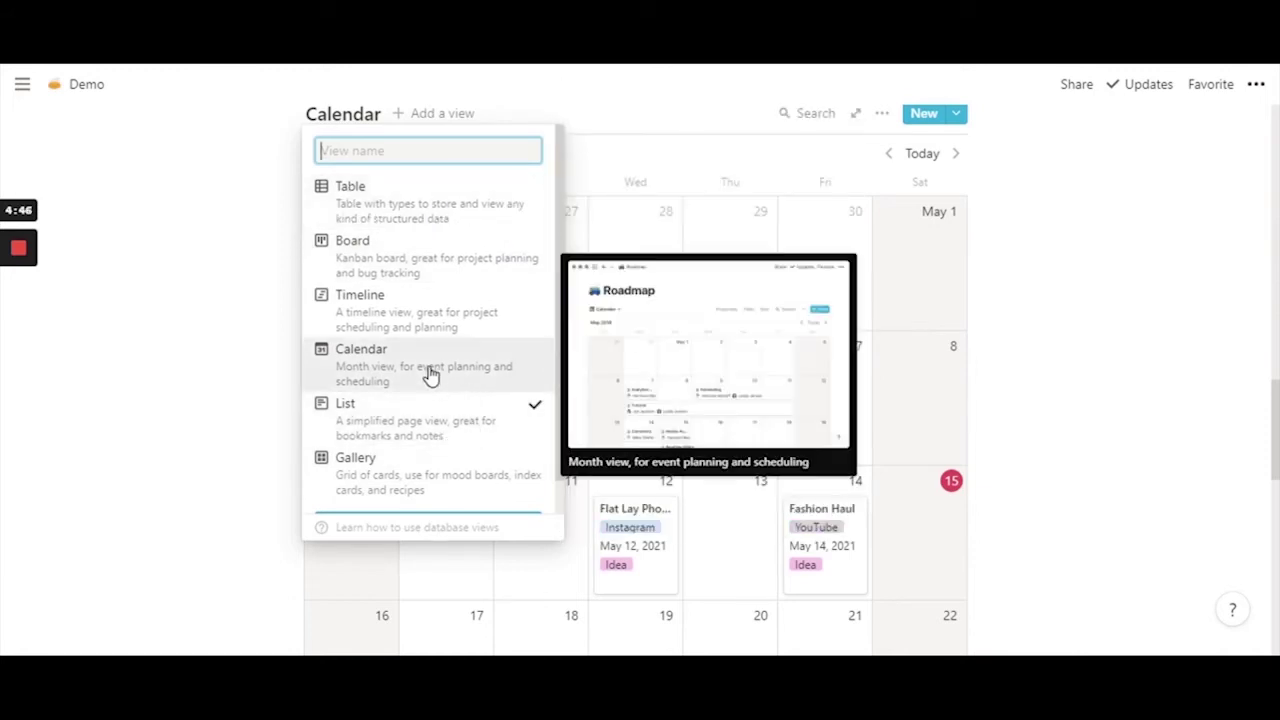
pyautogui.click(430, 374)
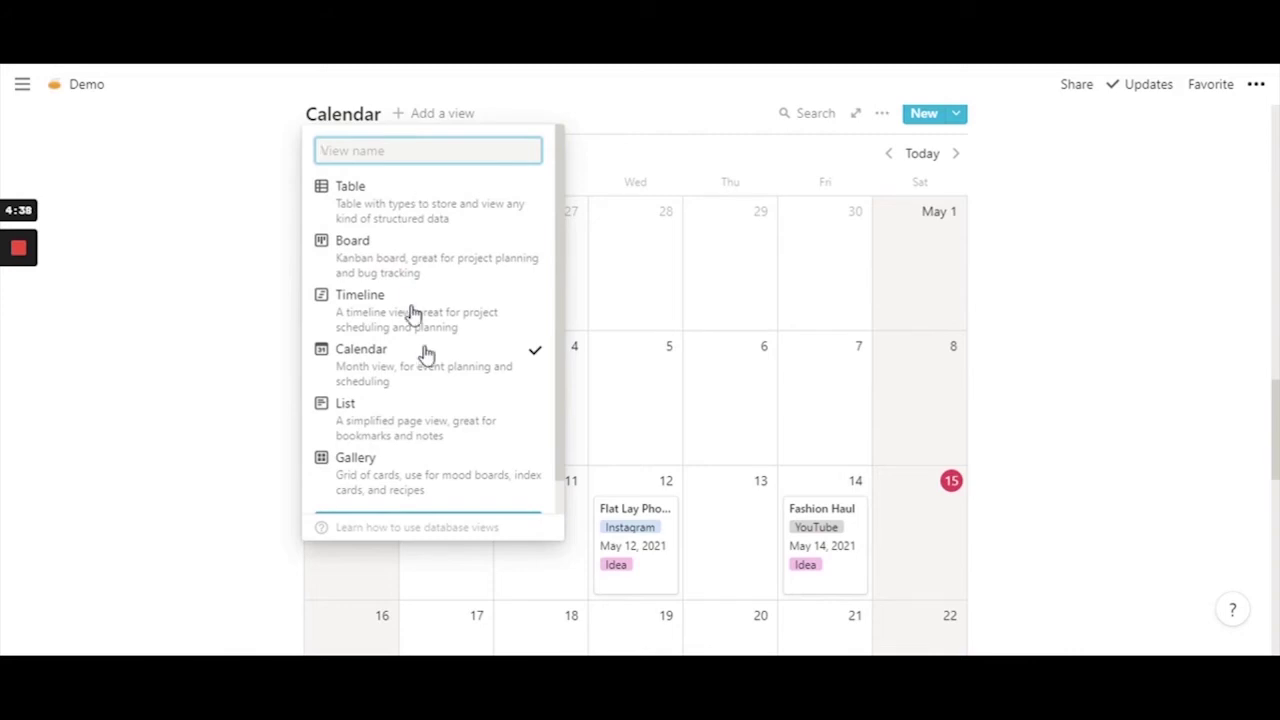
pyautogui.scroll(-2, 440, 366)
pyautogui.scroll(2, 440, 366)
pyautogui.write('YouTube')
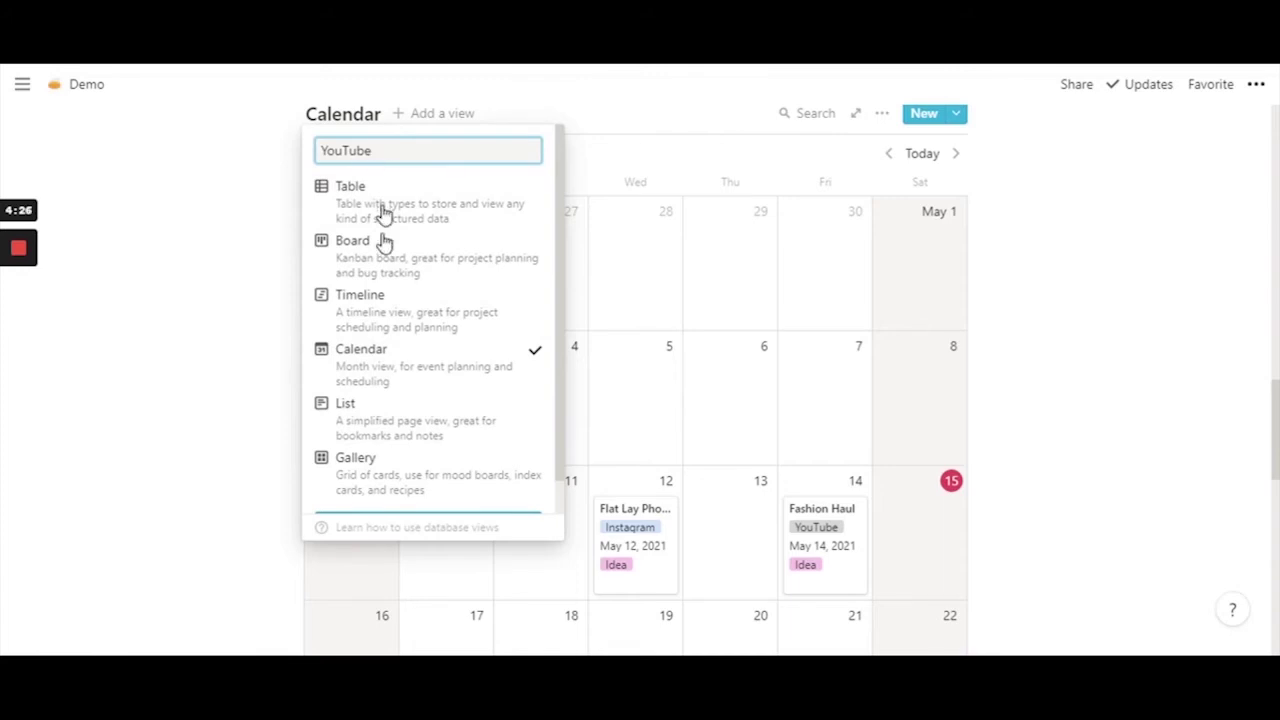
pyautogui.scroll(-1, 383, 207)
pyautogui.click(422, 497)
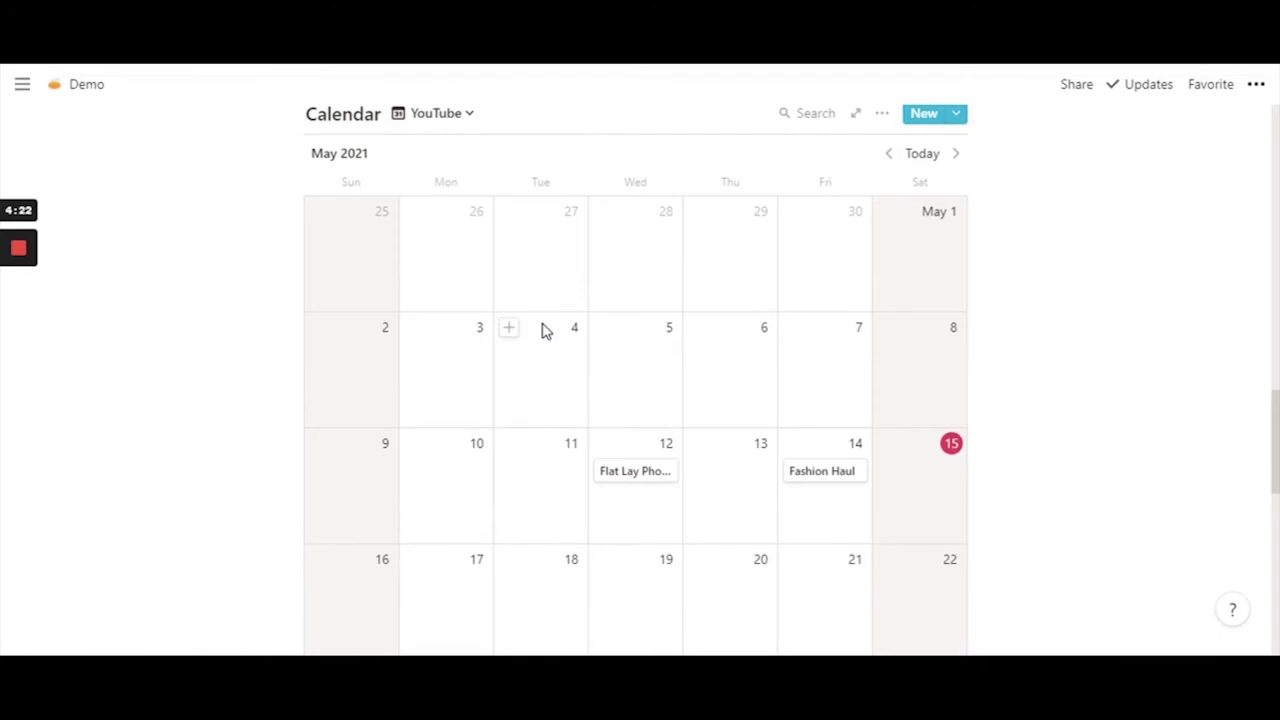
# - Switch between the main Calendar view and the YouTube view, ending on YouTube
pyautogui.click(460, 116)
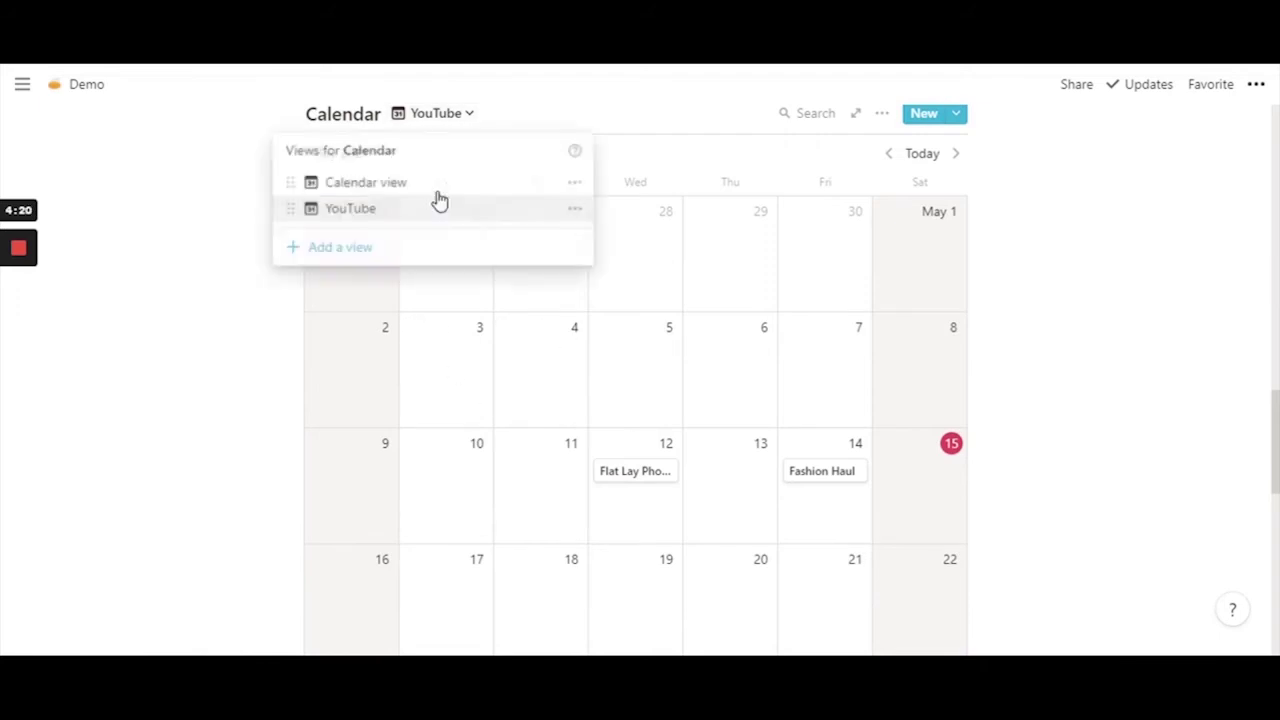
pyautogui.click(422, 188)
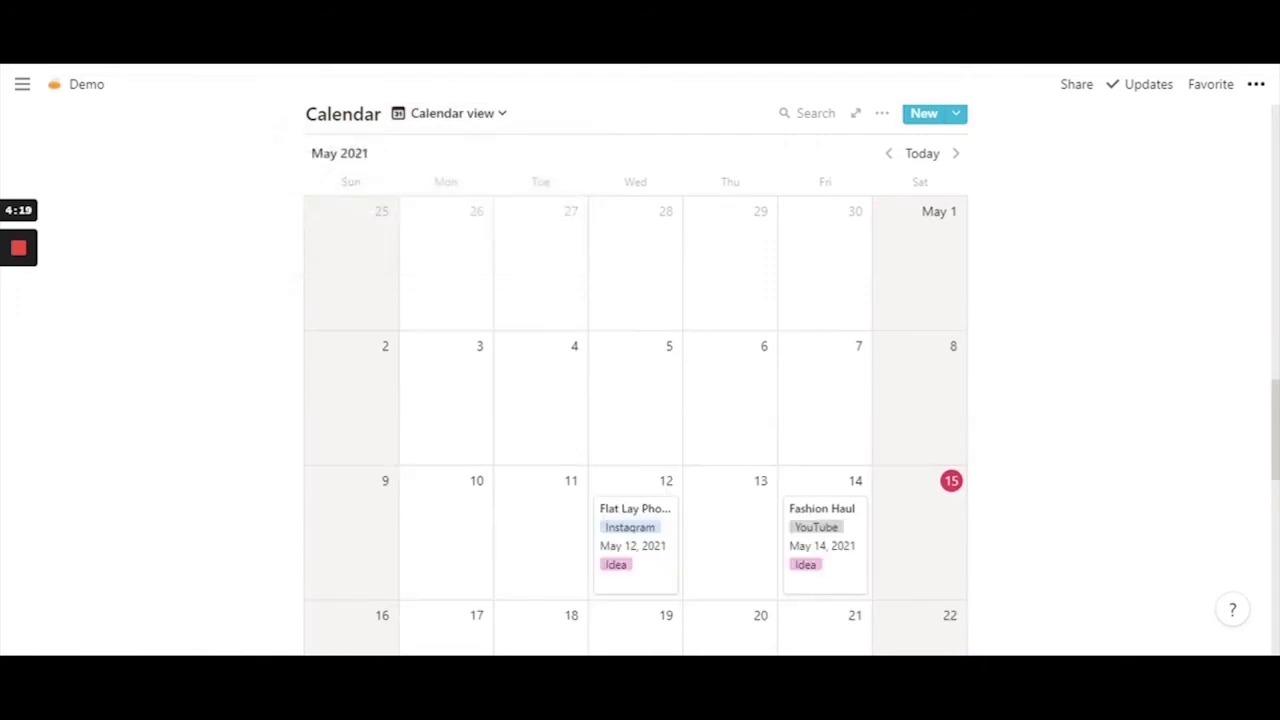
pyautogui.click(490, 118)
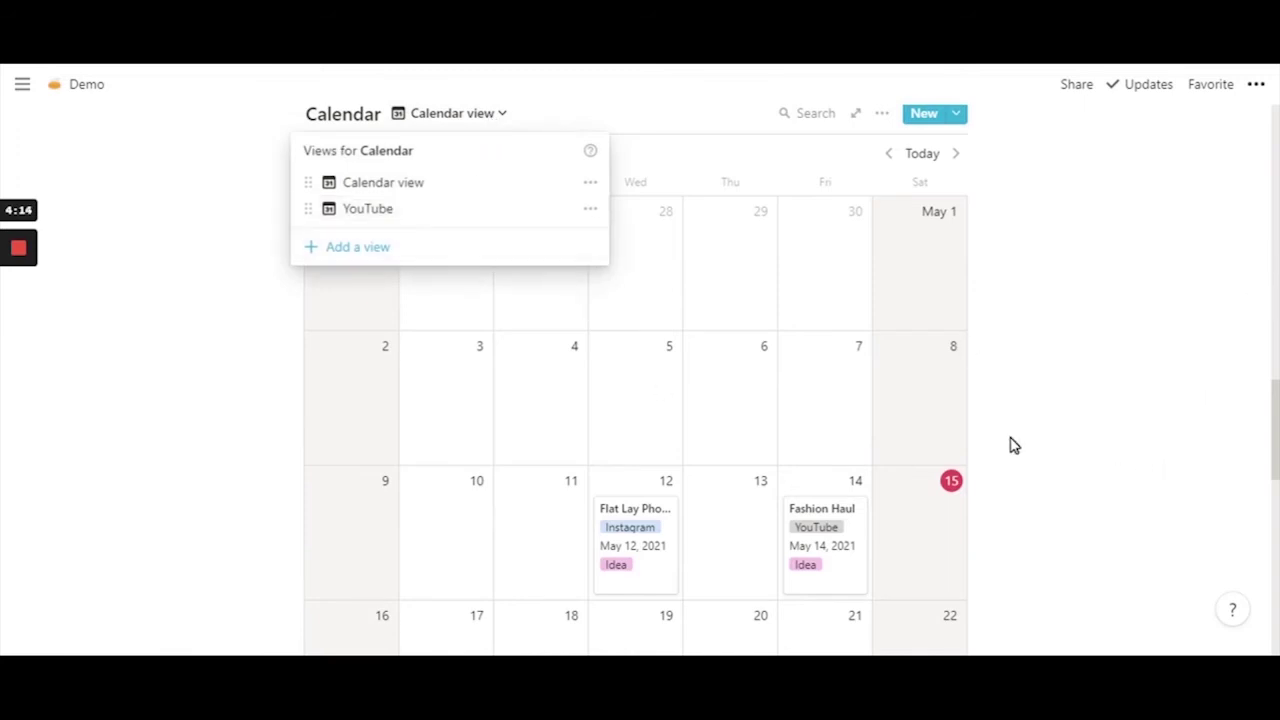
pyautogui.click(408, 212)
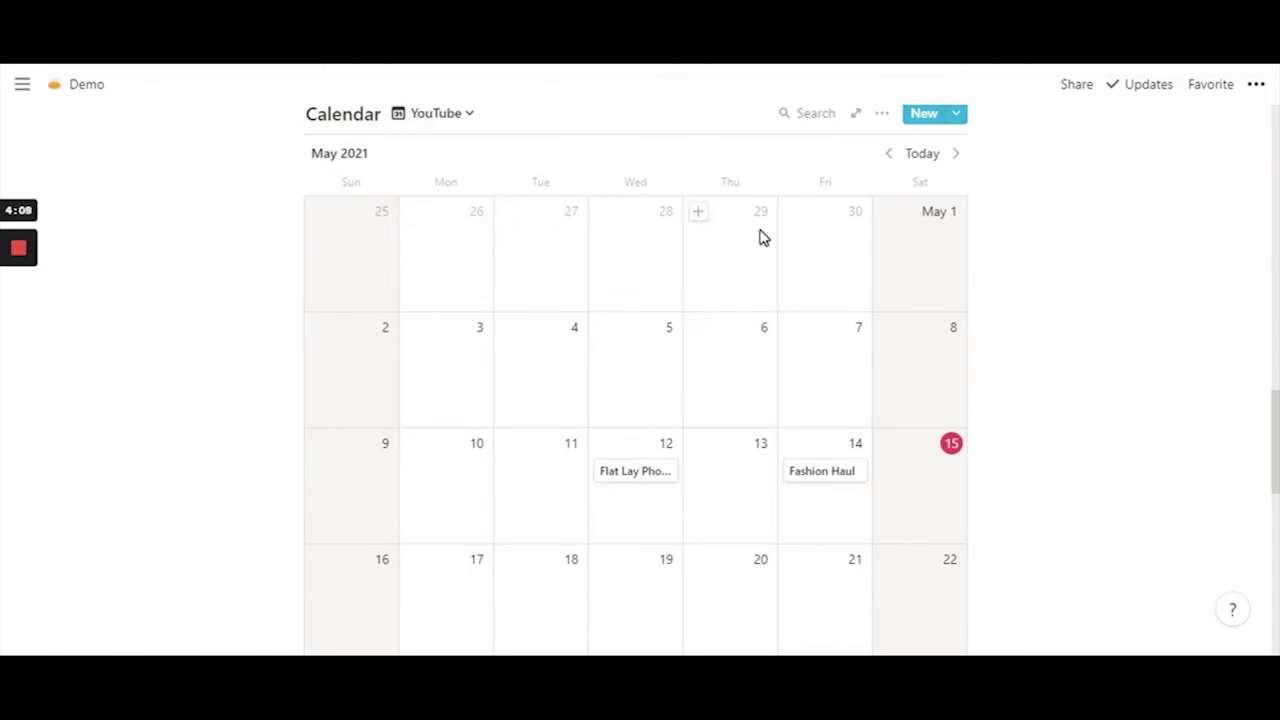
# - Show Status, Start Date, Social Media and Photo/ Video on the YouTube view's calendar cards
pyautogui.click(883, 119)
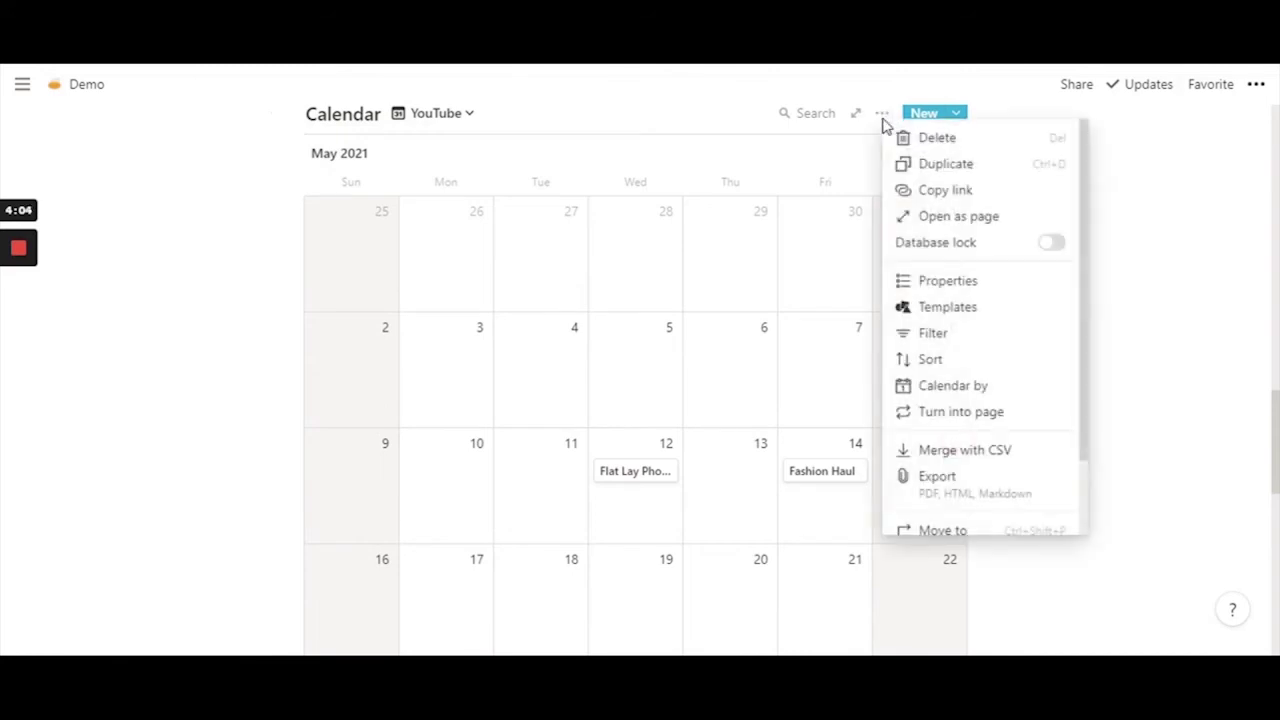
pyautogui.click(944, 290)
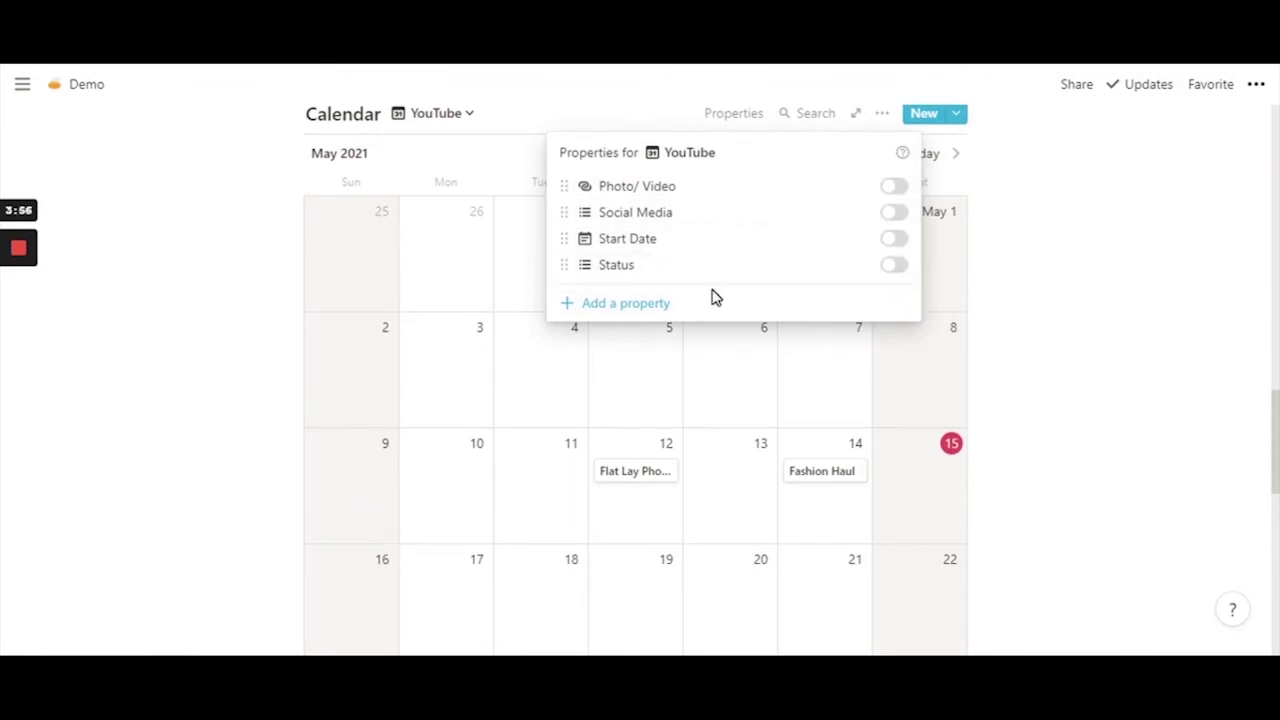
pyautogui.click(893, 263)
pyautogui.click(896, 238)
pyautogui.click(897, 218)
pyautogui.click(896, 238)
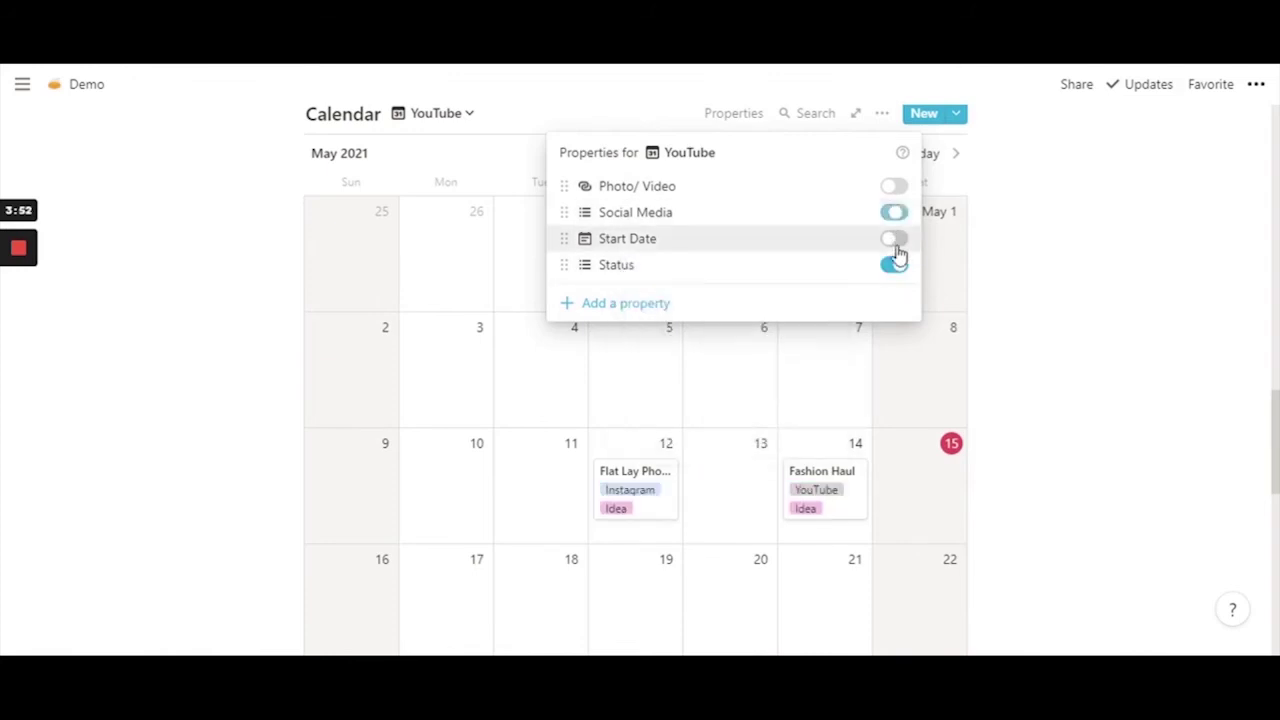
pyautogui.click(893, 186)
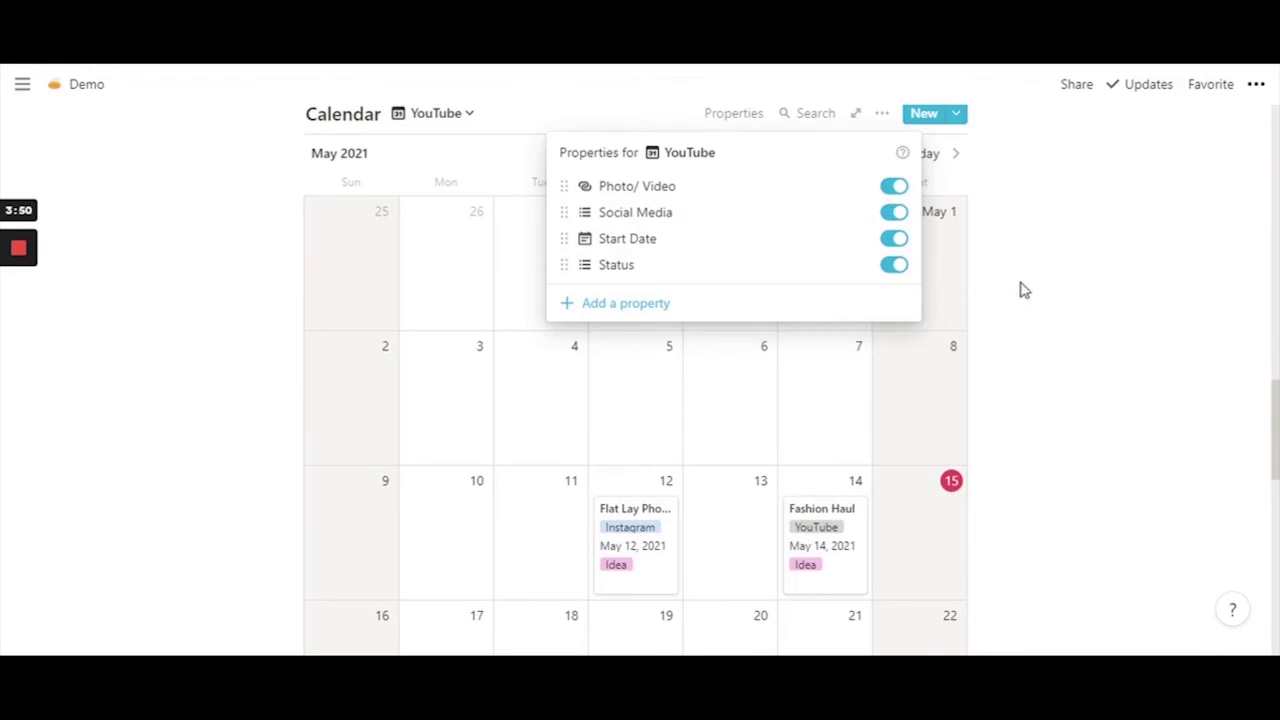
pyautogui.click(1108, 356)
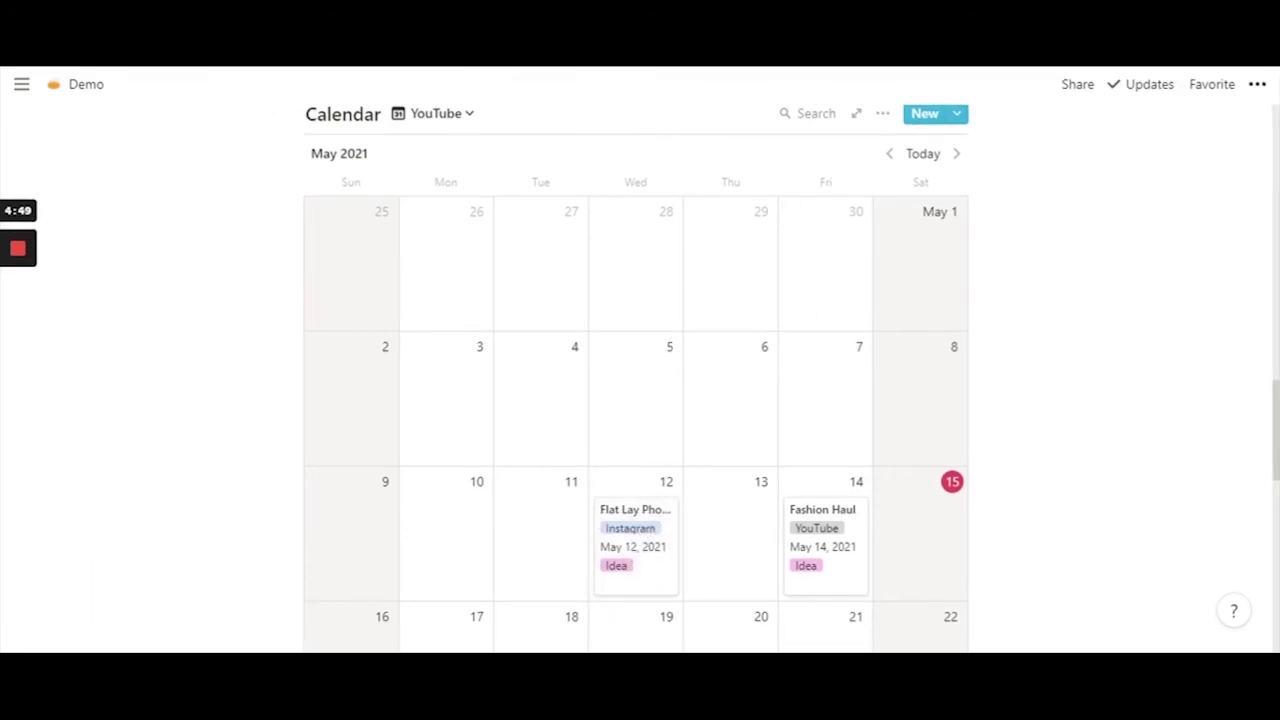
pyautogui.click(884, 118)
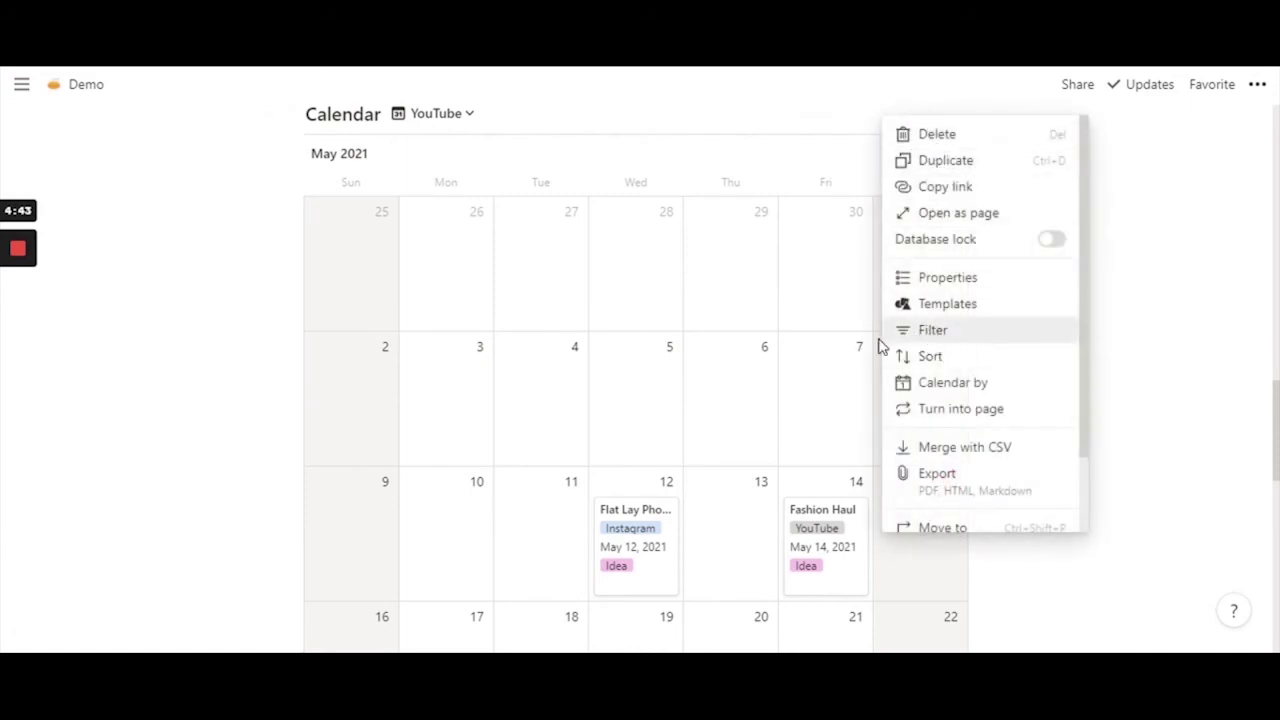
# - Add a YouTube view filter: Social Media contains YouTube
pyautogui.click(942, 338)
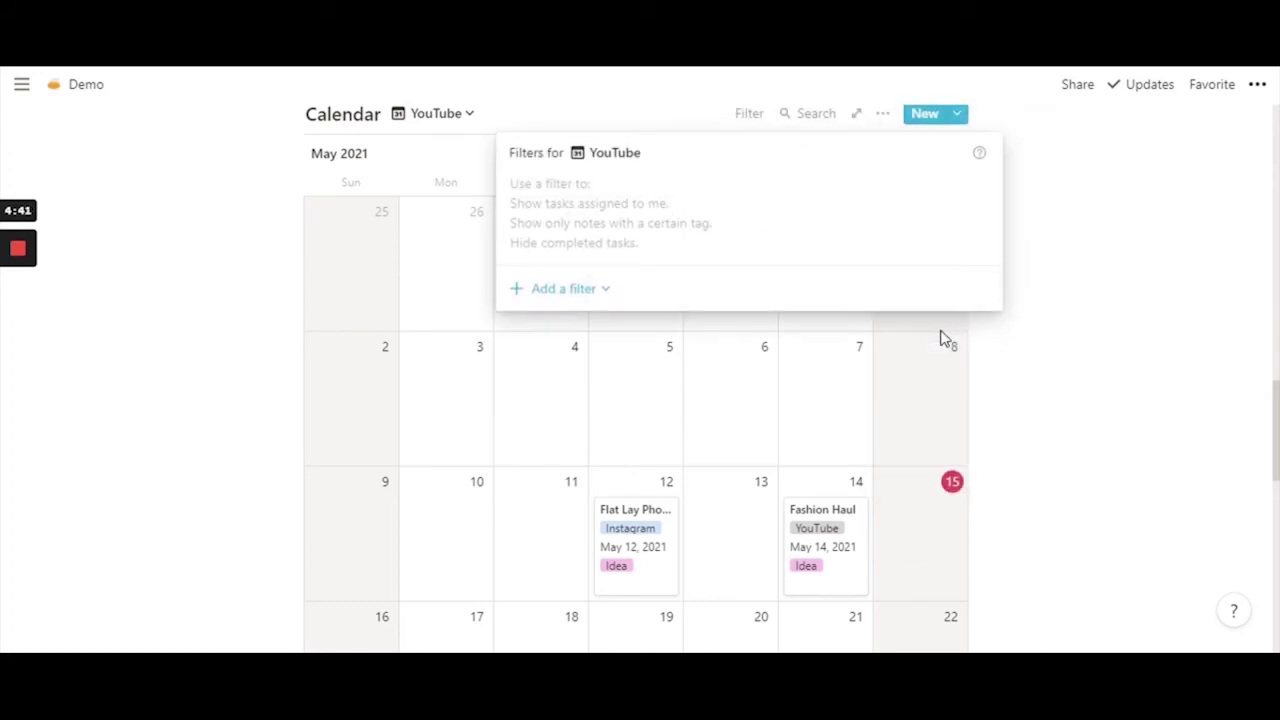
pyautogui.click(575, 297)
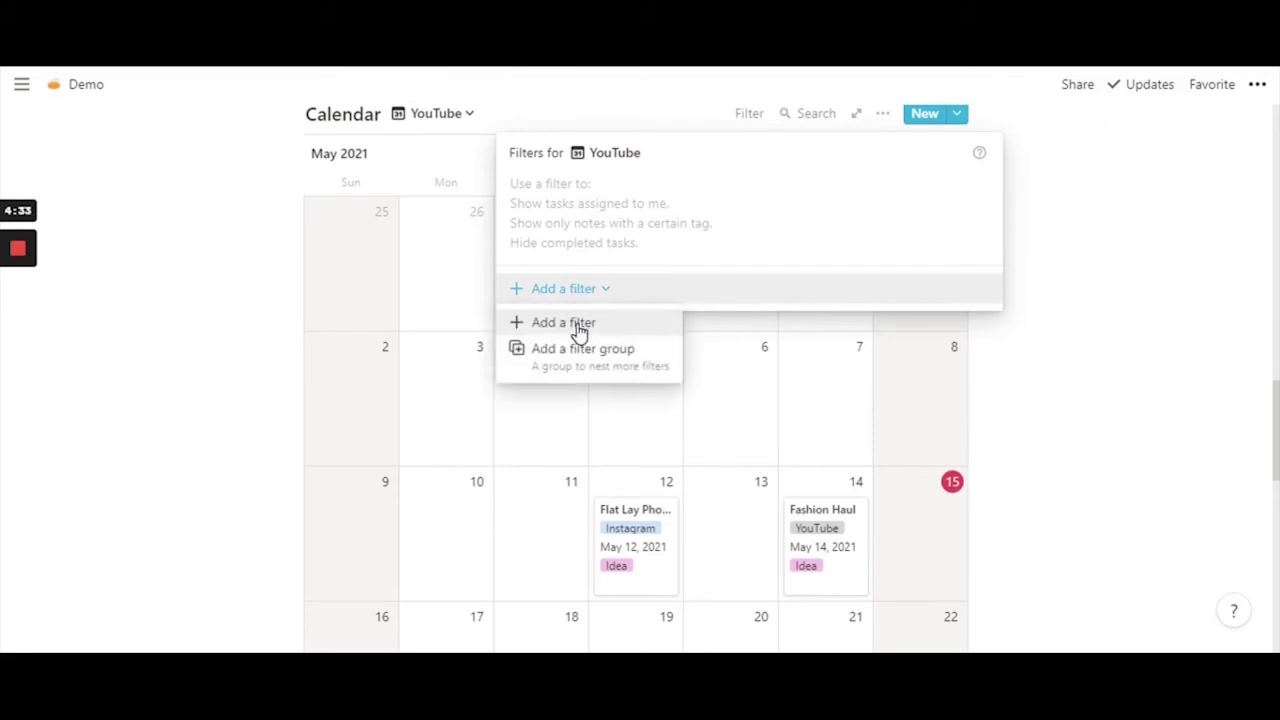
pyautogui.click(578, 326)
pyautogui.click(641, 197)
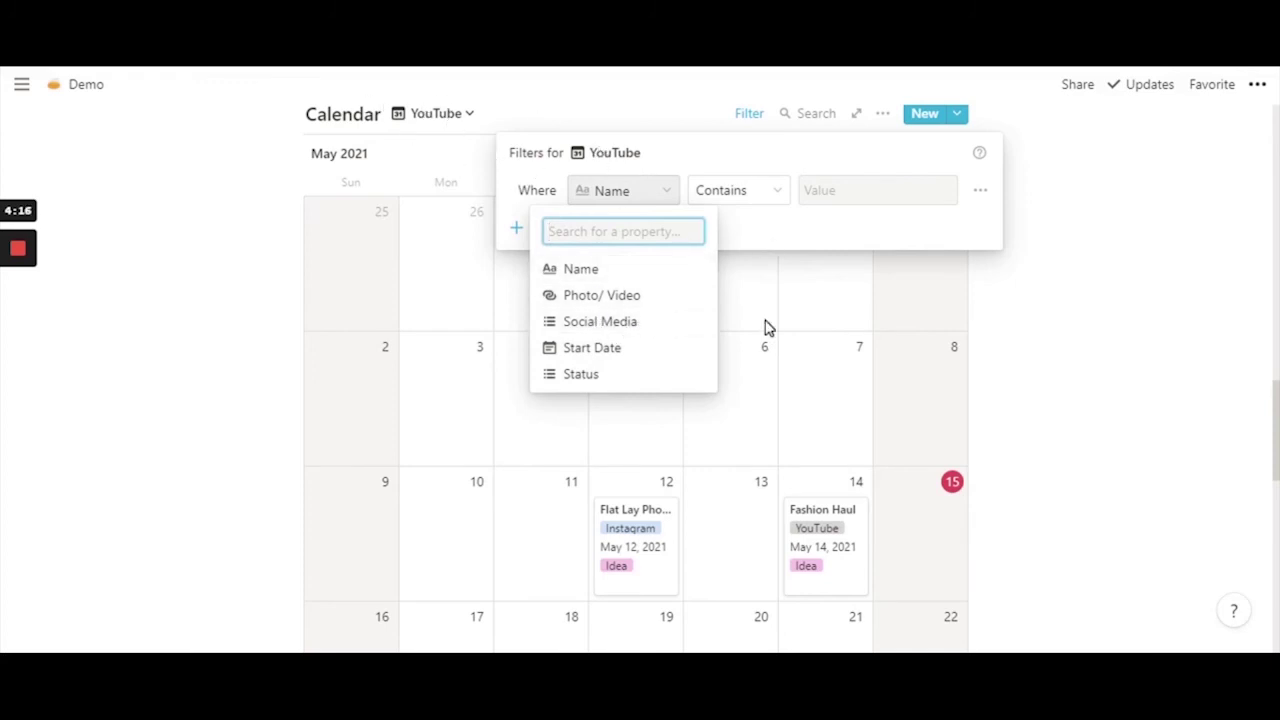
pyautogui.click(609, 322)
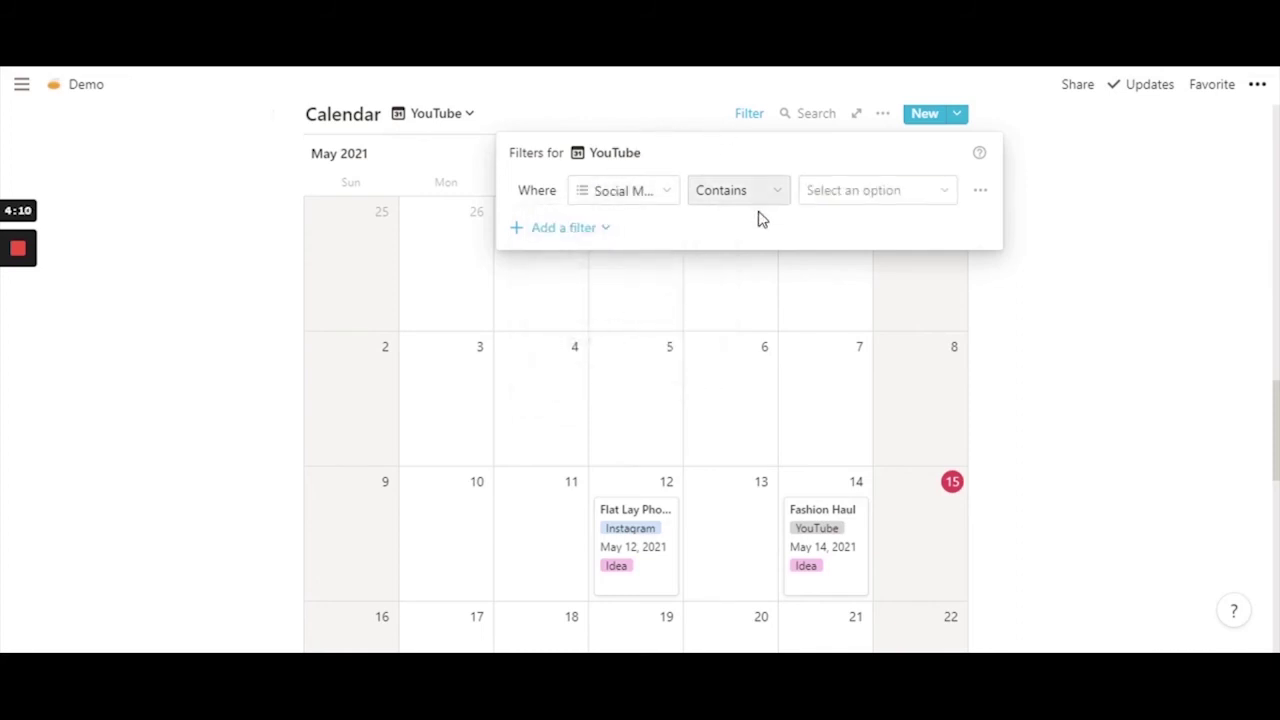
pyautogui.click(886, 198)
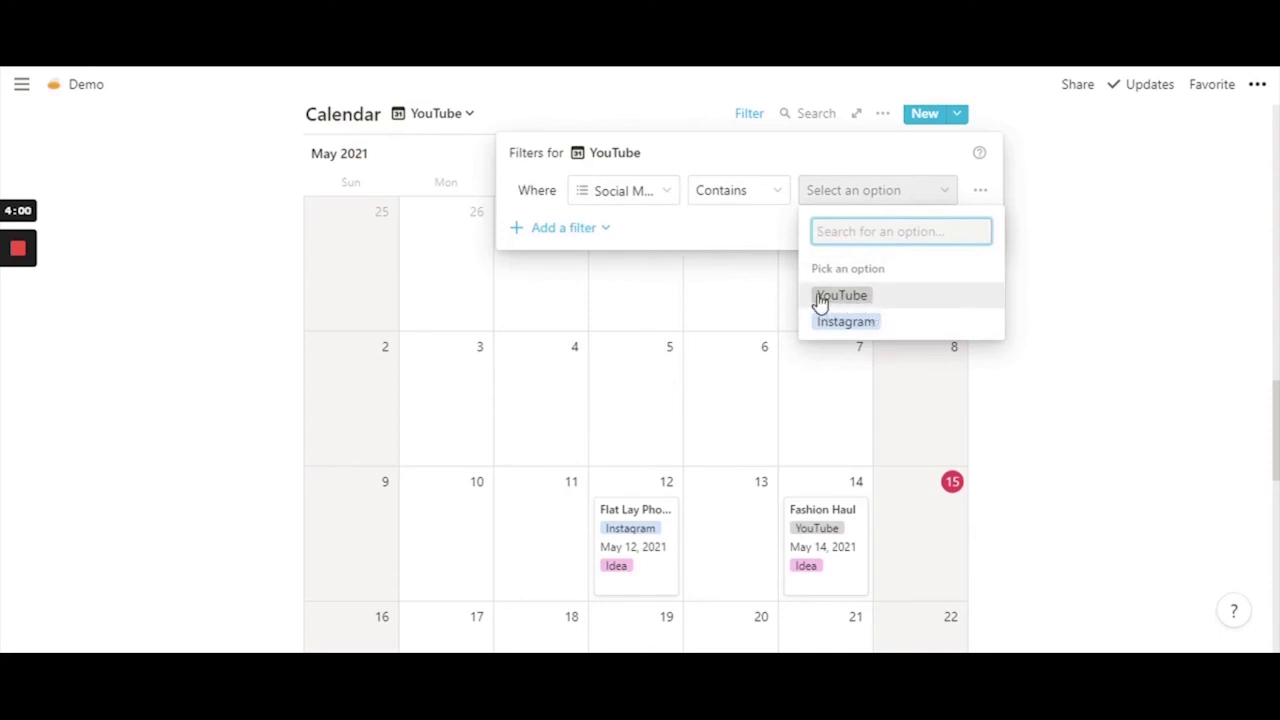
pyautogui.click(849, 300)
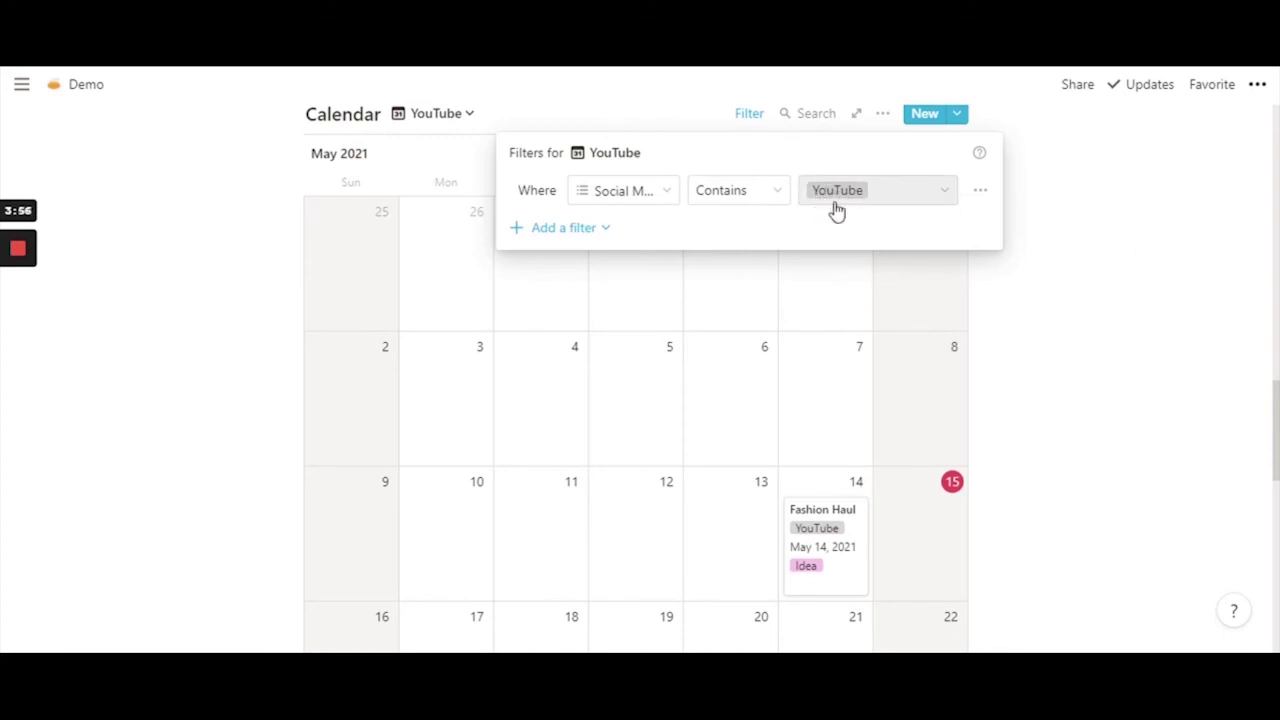
# - Recheck the YouTube filter, confirming only Fashion Haul on May 14 remains
pyautogui.click(877, 190)
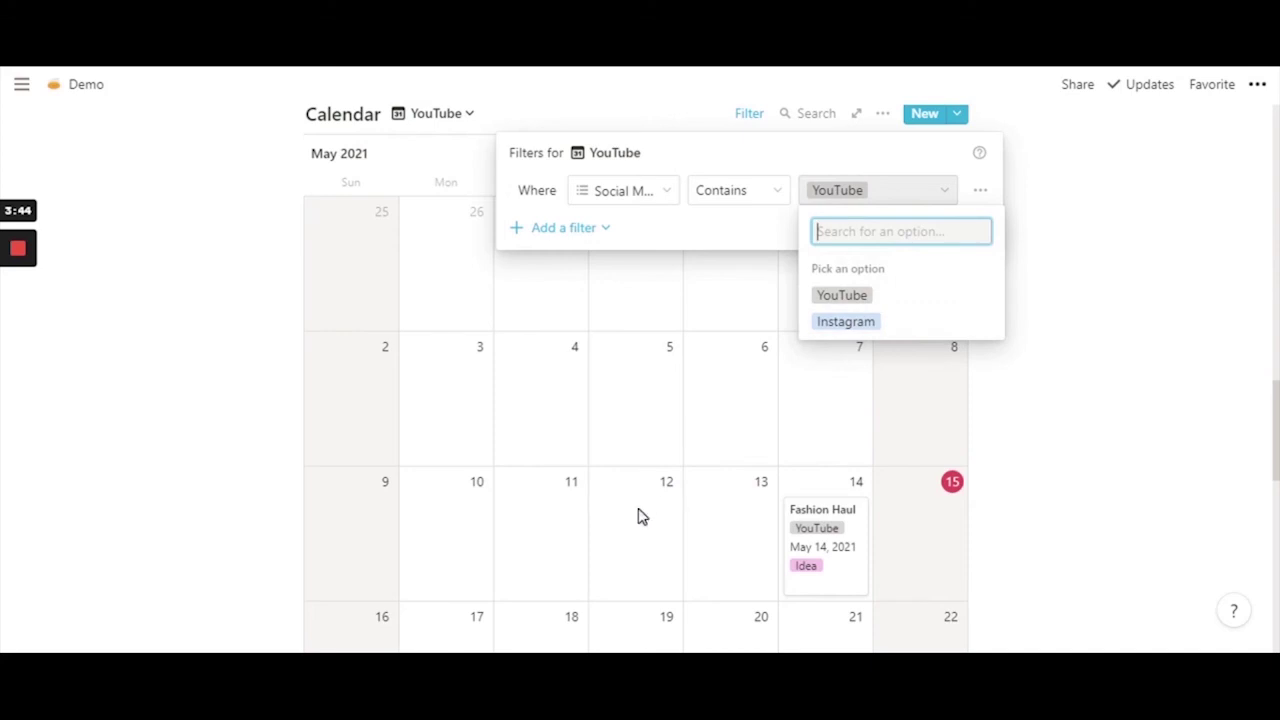
pyautogui.click(1040, 350)
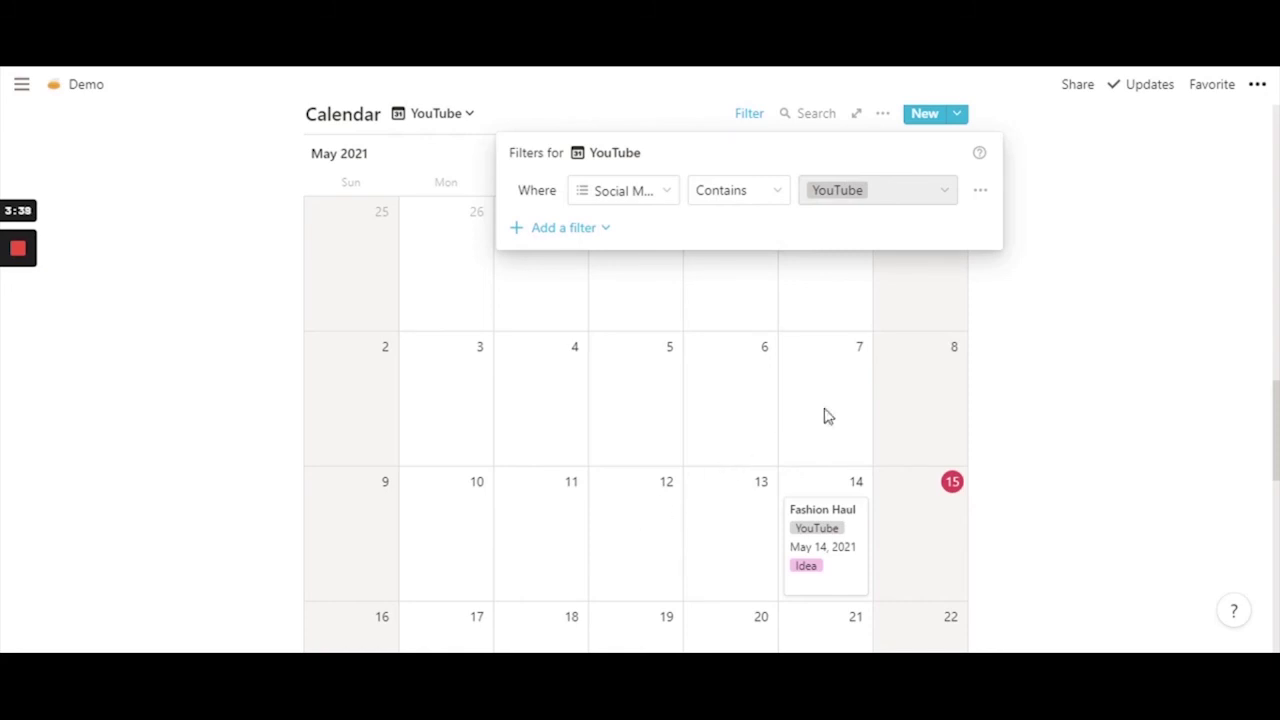
pyautogui.click(1066, 348)
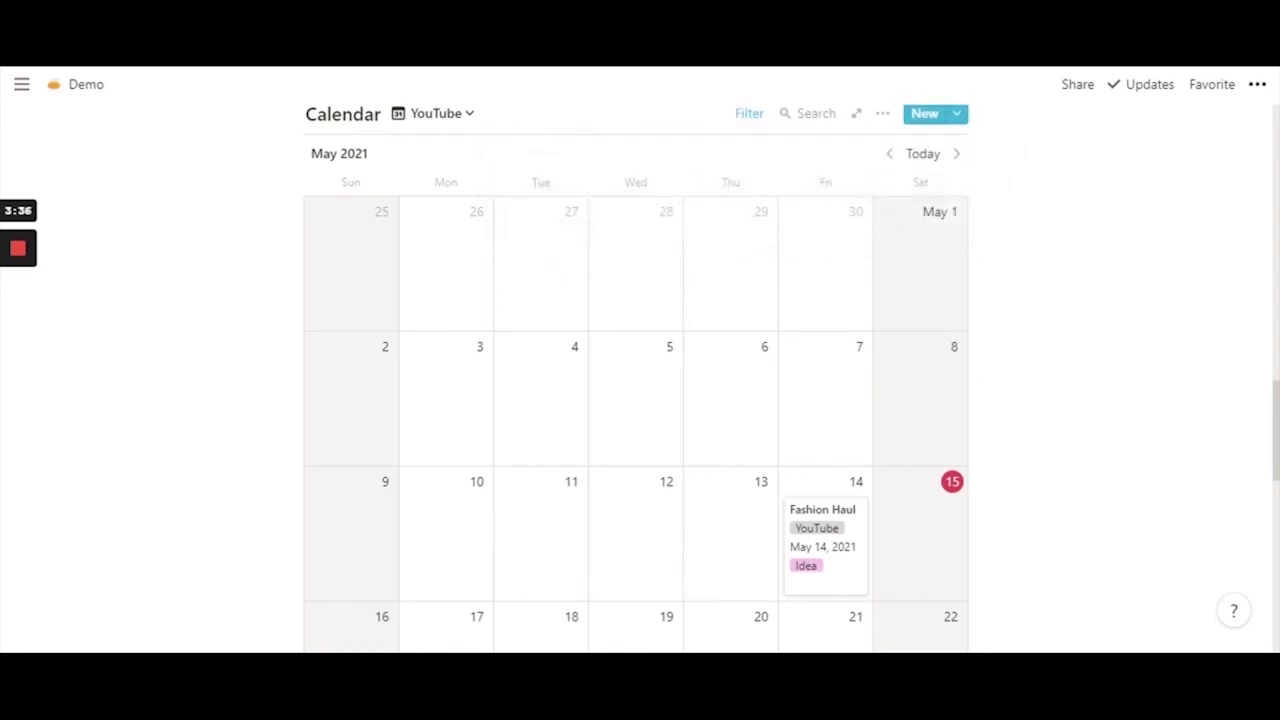
pyautogui.click(752, 116)
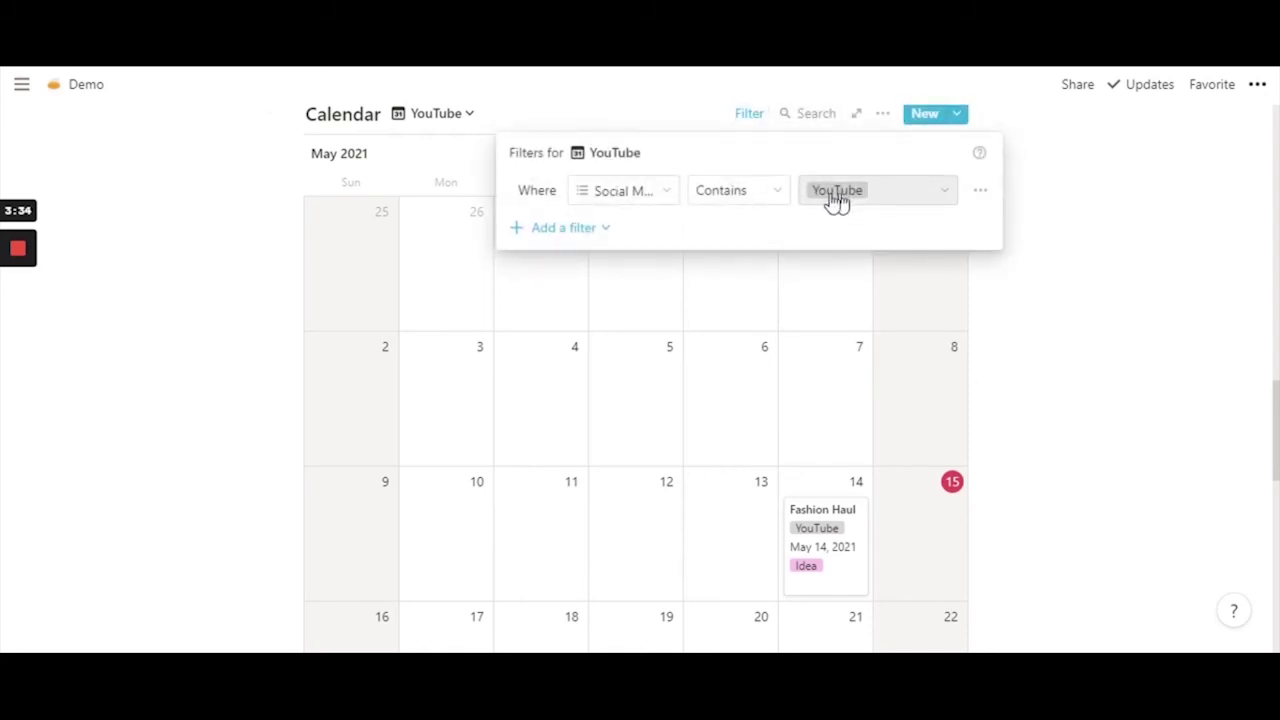
pyautogui.click(818, 548)
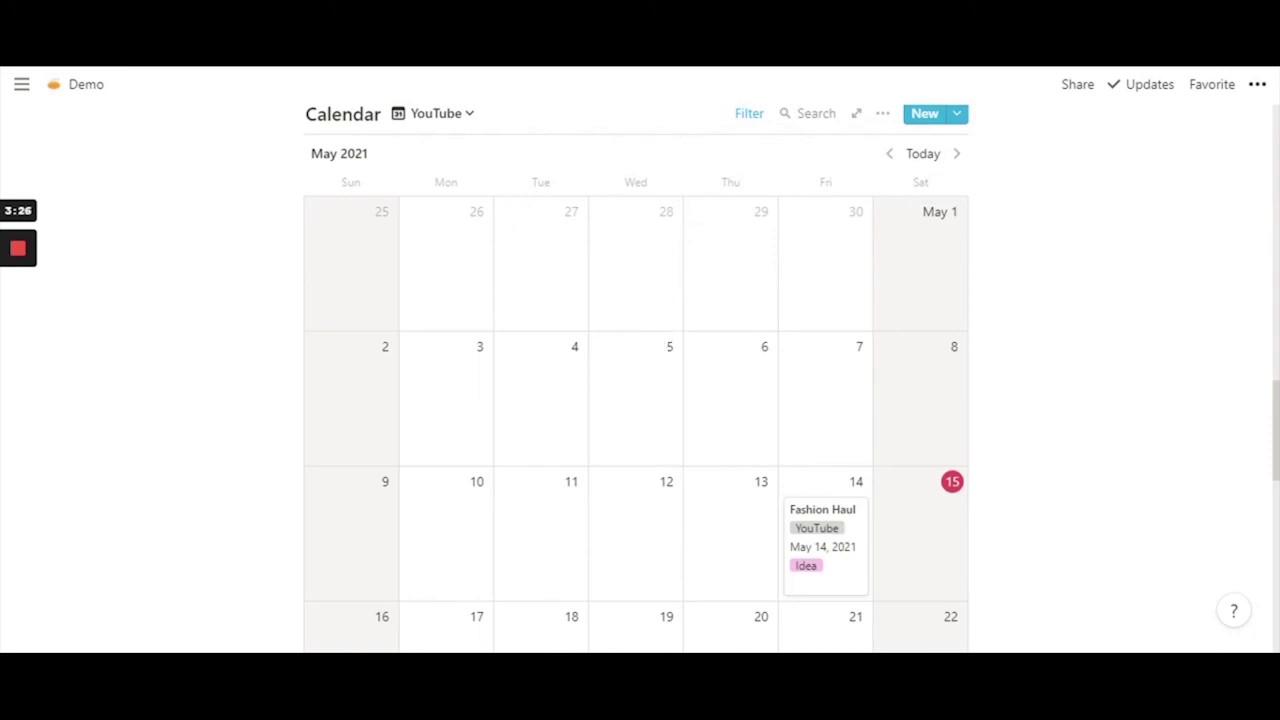
# - Return to the full Calendar view and create a new calendar view named Instagram
pyautogui.click(460, 118)
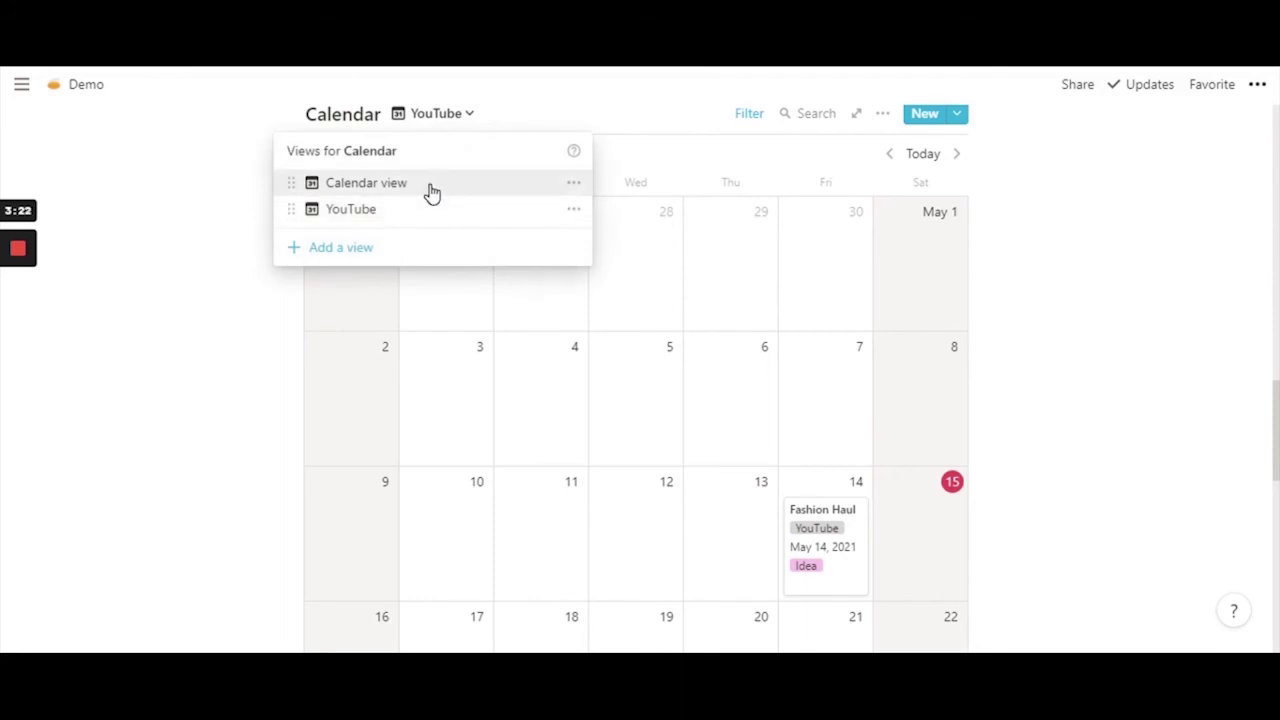
pyautogui.click(431, 185)
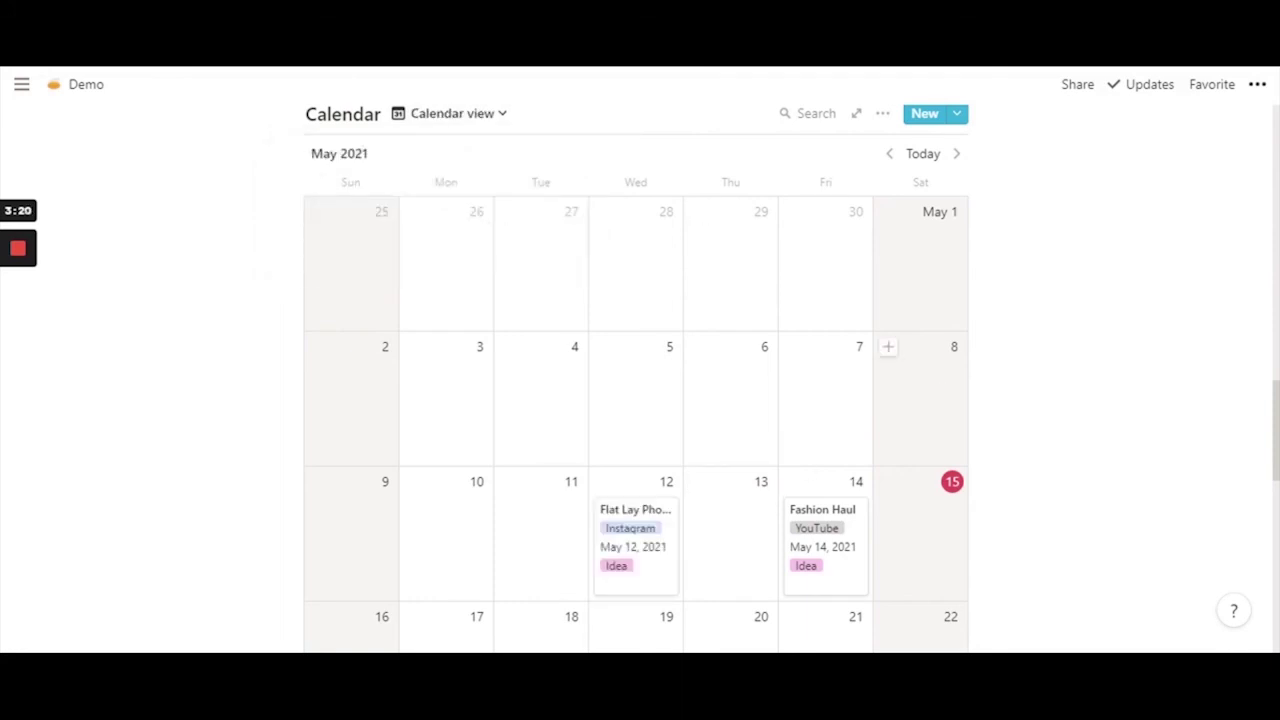
pyautogui.click(495, 118)
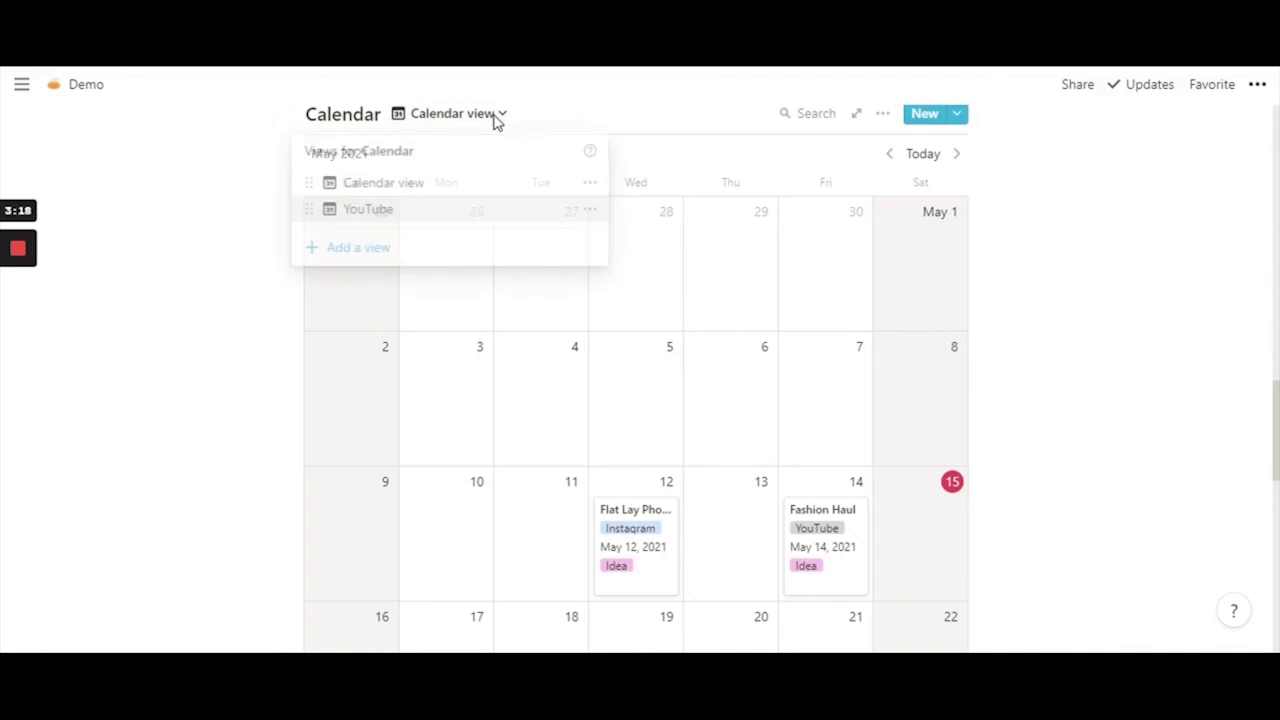
pyautogui.click(380, 250)
pyautogui.moveTo(757, 329)
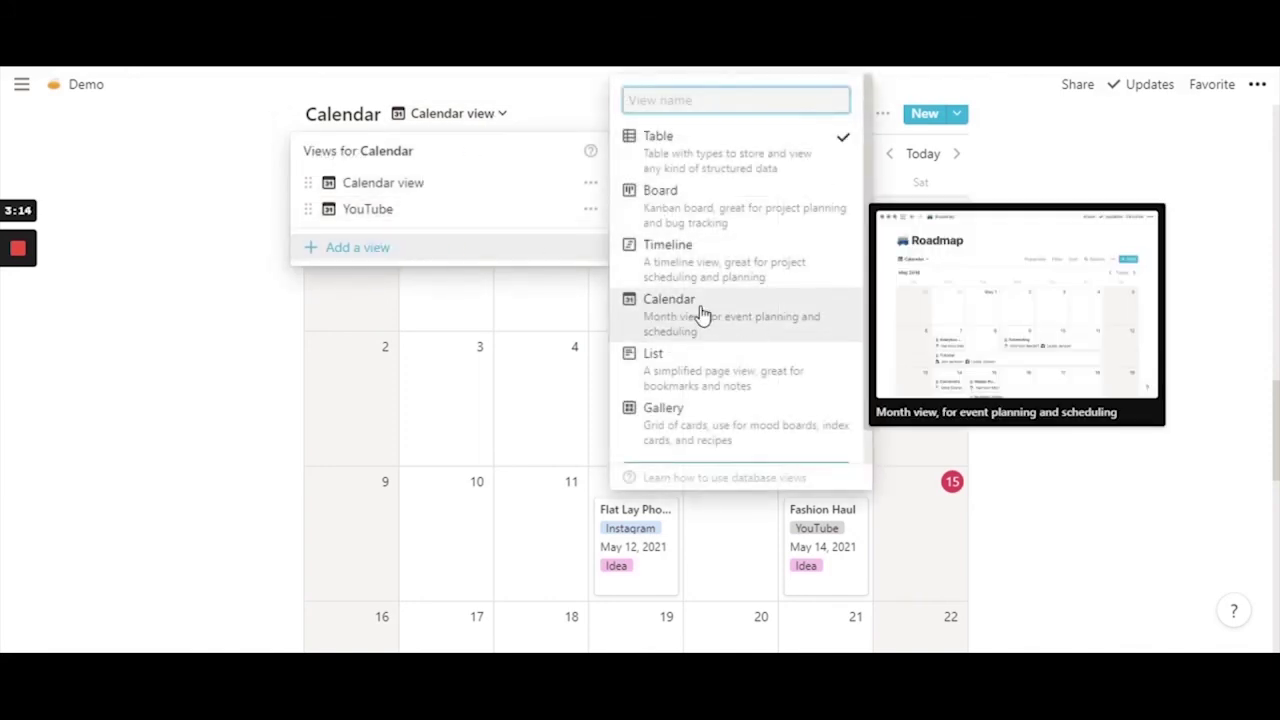
pyautogui.click(720, 322)
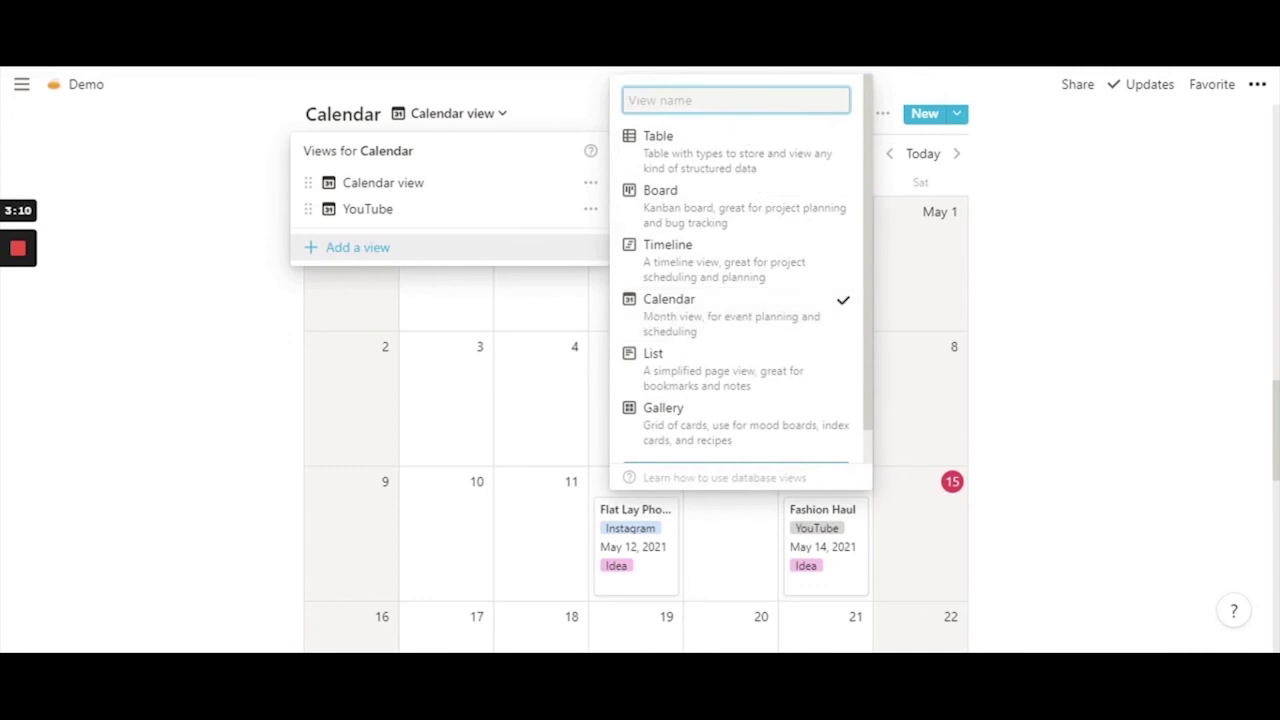
pyautogui.write('Instagram')
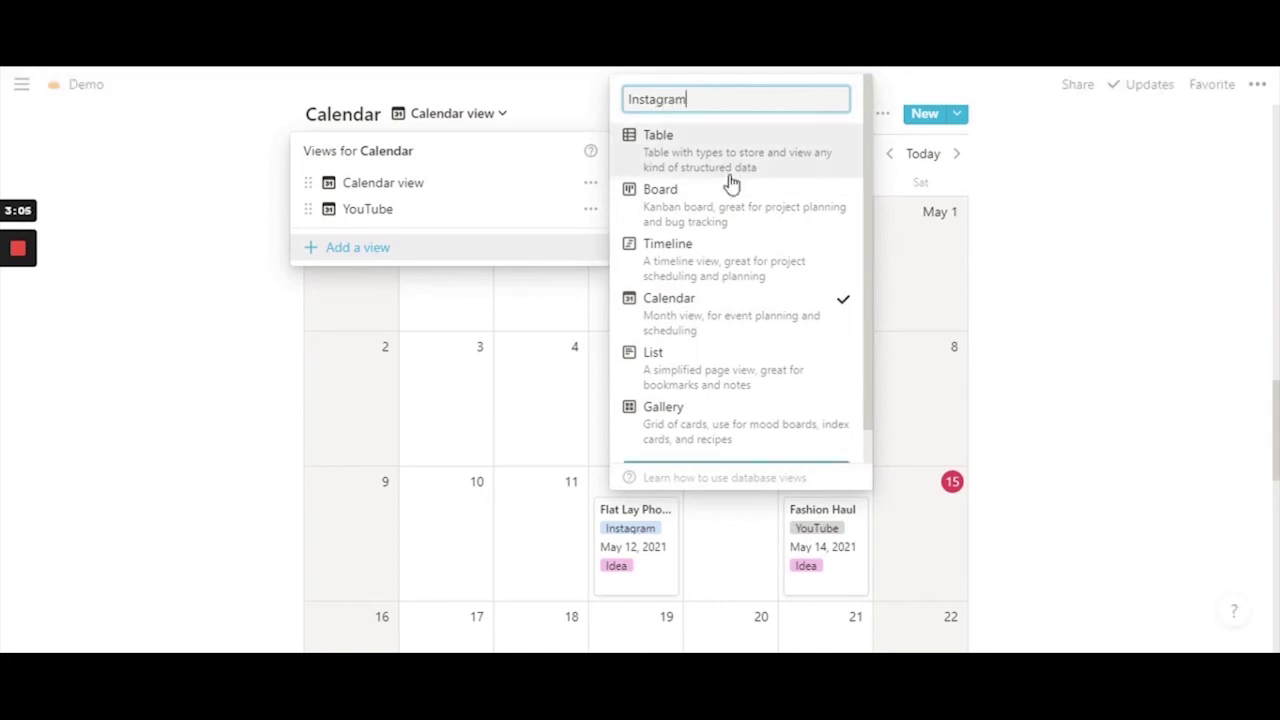
pyautogui.scroll(-2, 740, 250)
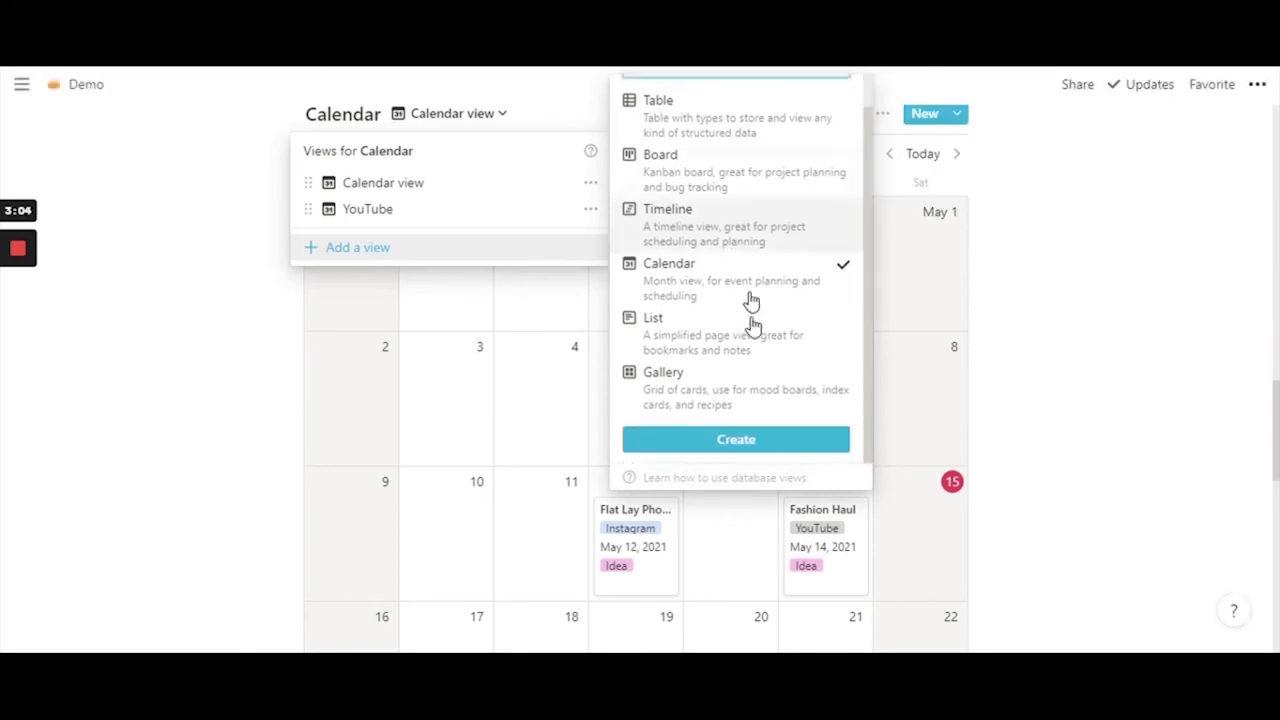
pyautogui.click(714, 442)
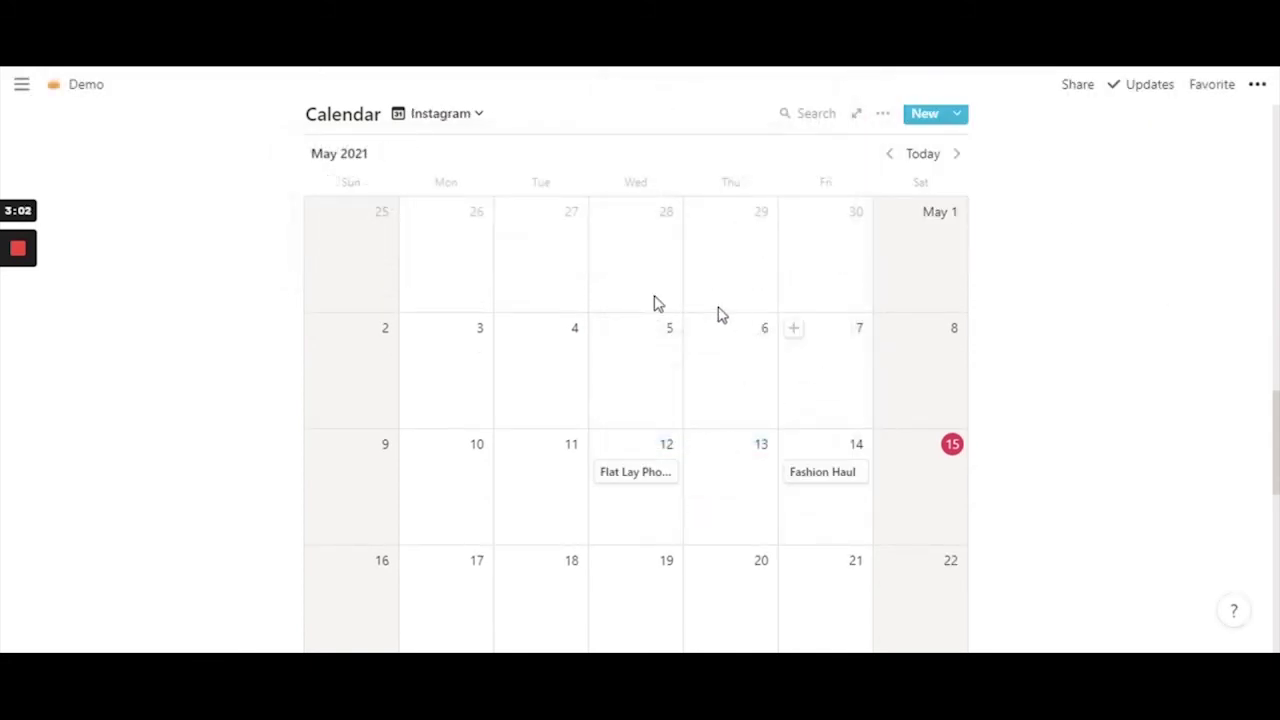
# - Confirm Instagram appears in the list of views and bring up its view options
pyautogui.click(467, 116)
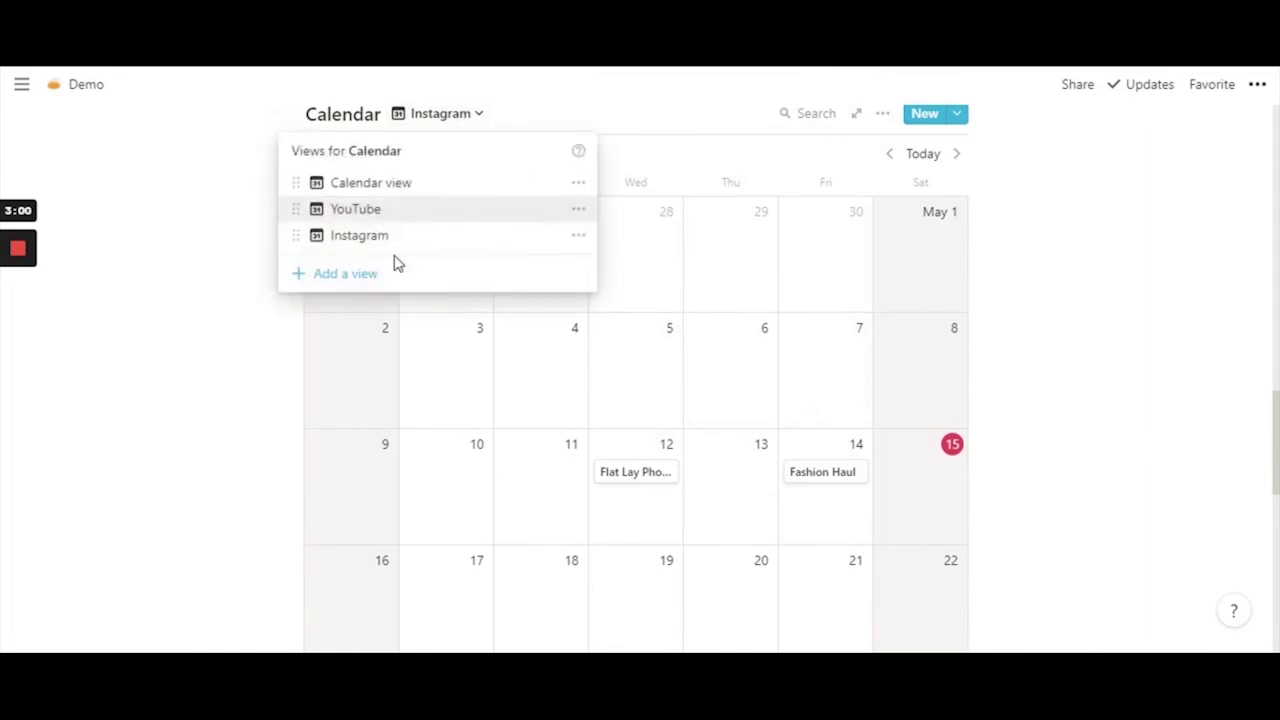
pyautogui.click(958, 248)
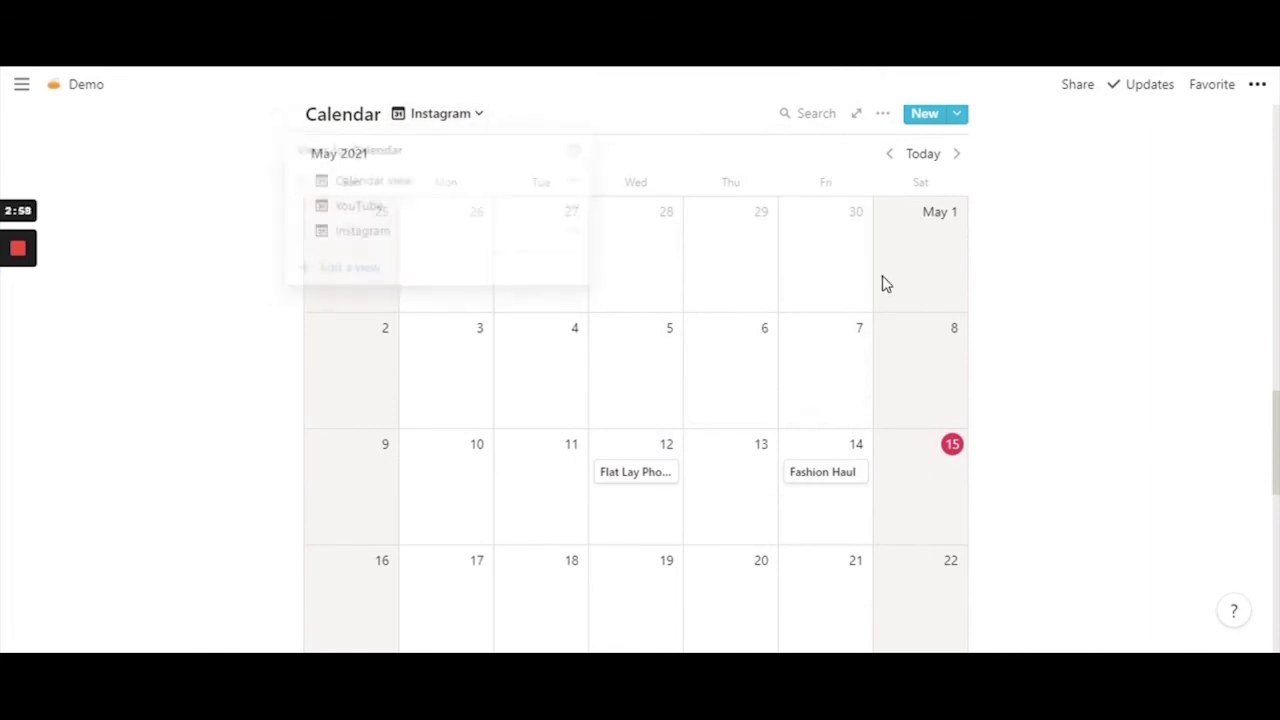
pyautogui.click(883, 120)
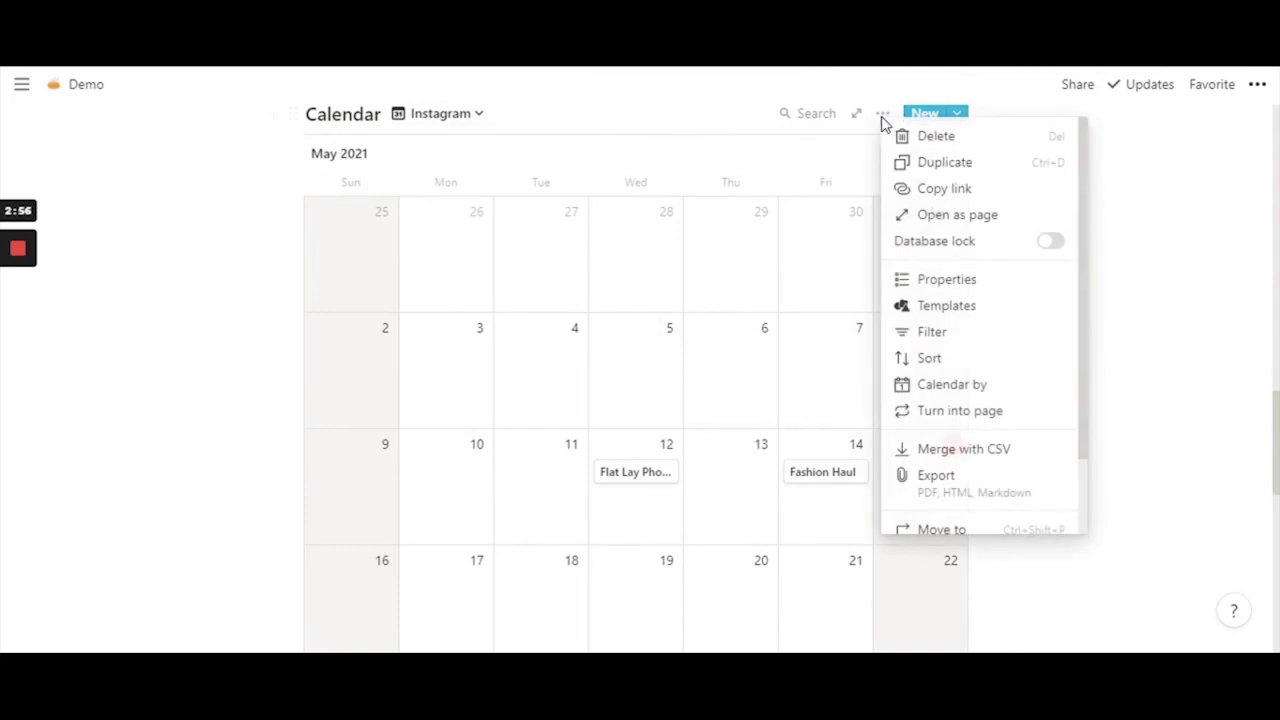
# - Show Status, Start Date, Social Media and Photo/ Video on the Instagram view's cards
pyautogui.click(946, 280)
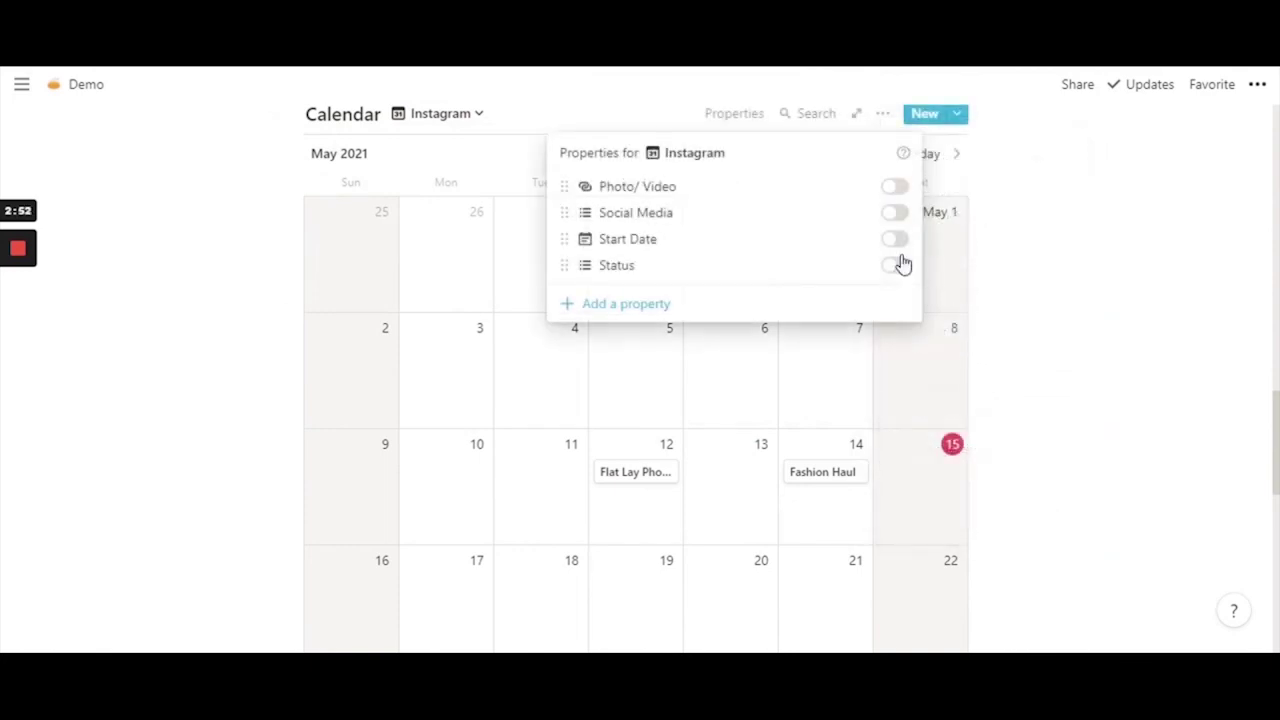
pyautogui.click(896, 268)
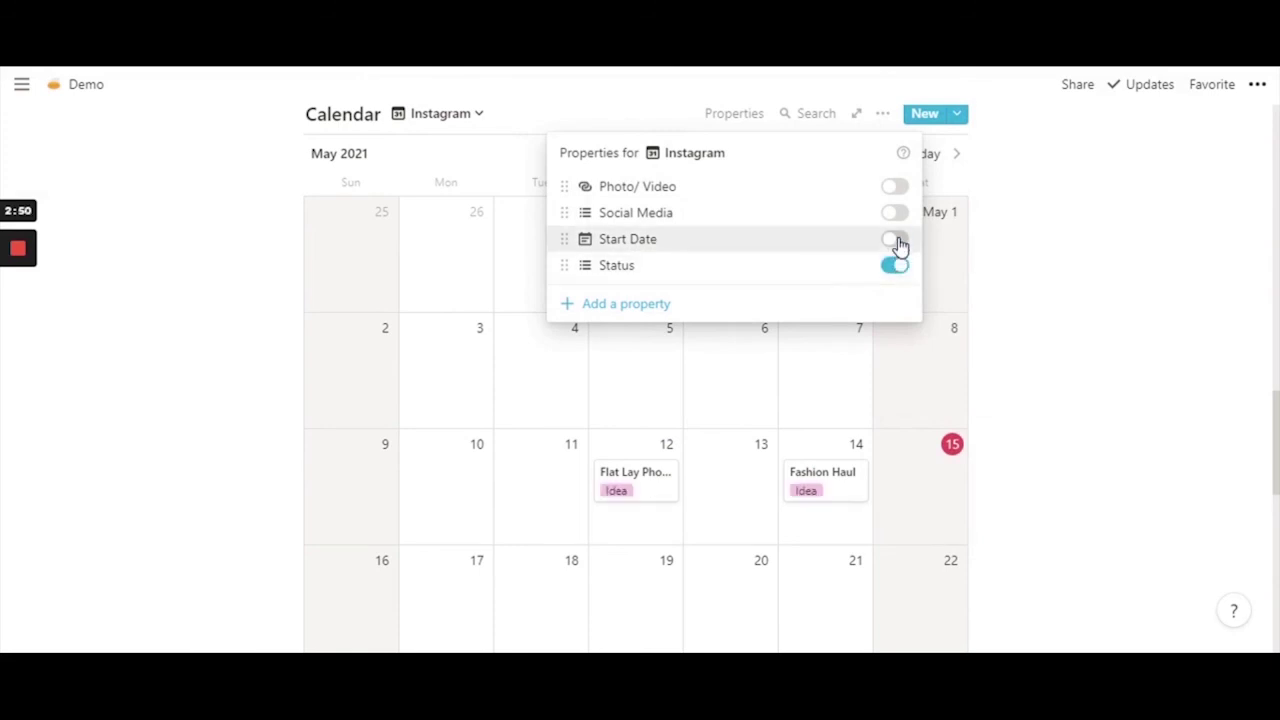
pyautogui.click(895, 240)
pyautogui.click(896, 213)
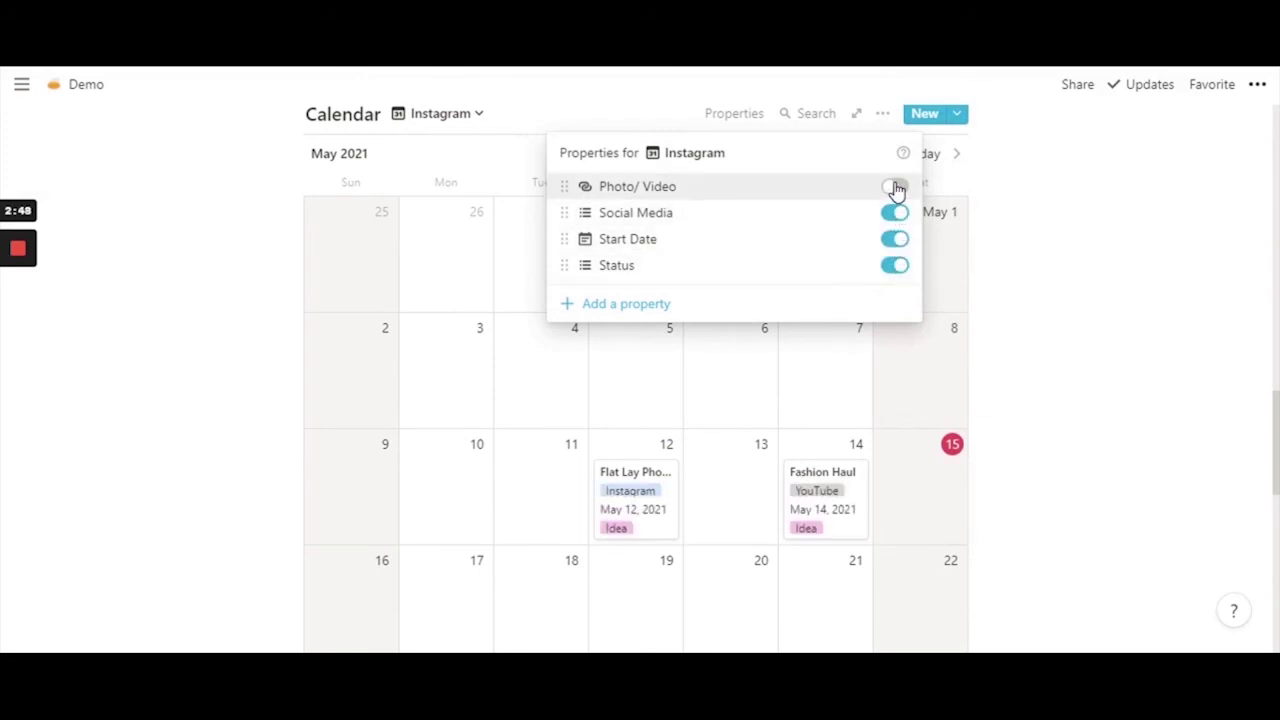
pyautogui.click(895, 188)
pyautogui.click(1075, 390)
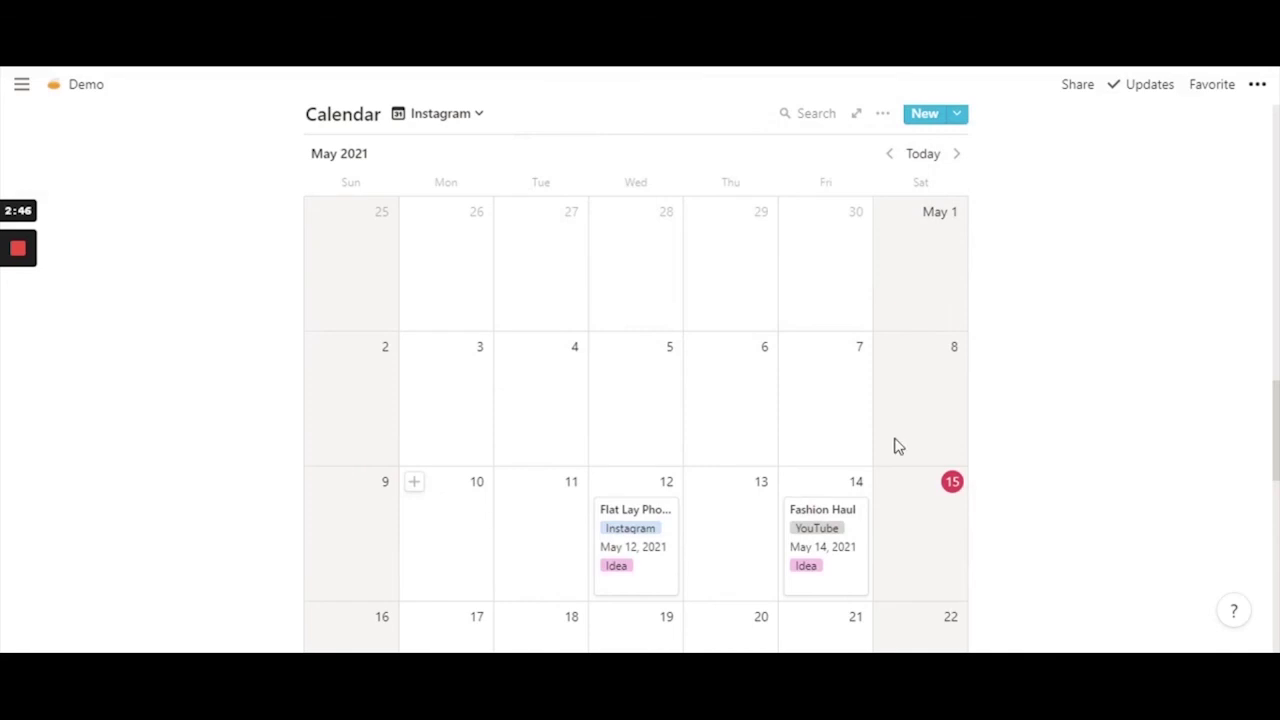
pyautogui.click(882, 114)
# - Add an Instagram view filter: Social Media contains Instagram
pyautogui.click(916, 336)
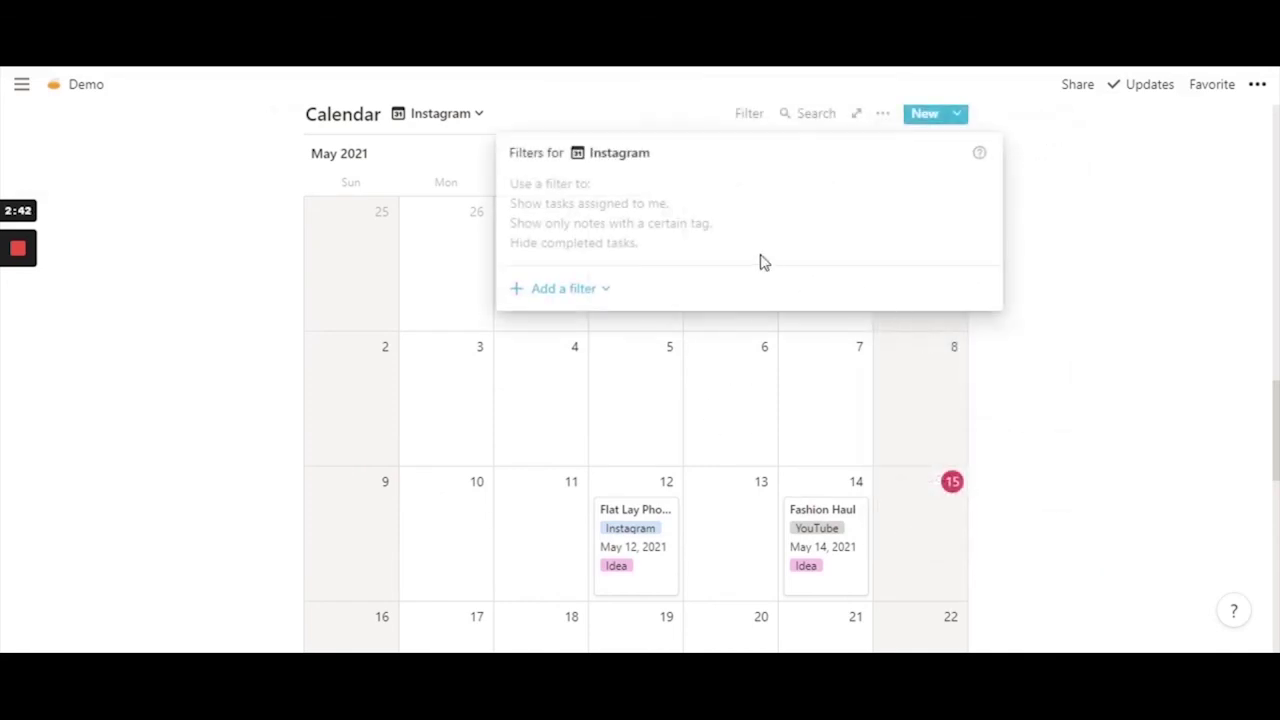
pyautogui.click(577, 294)
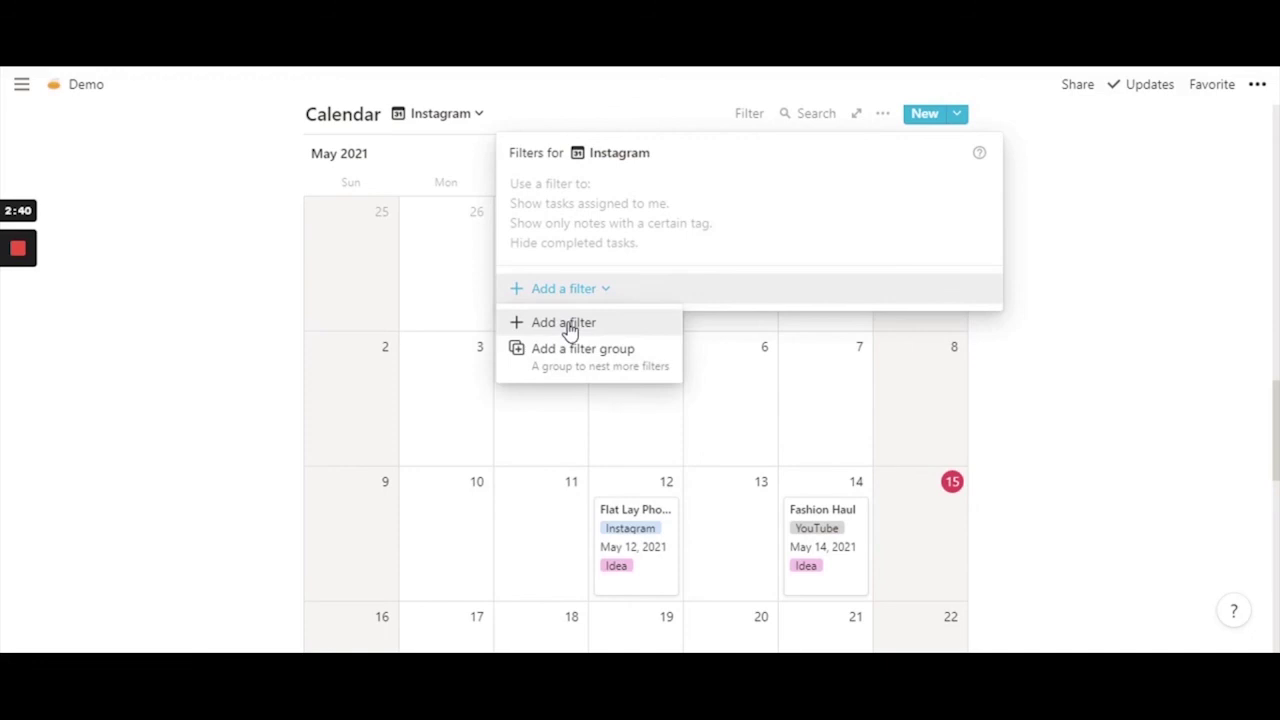
pyautogui.click(566, 329)
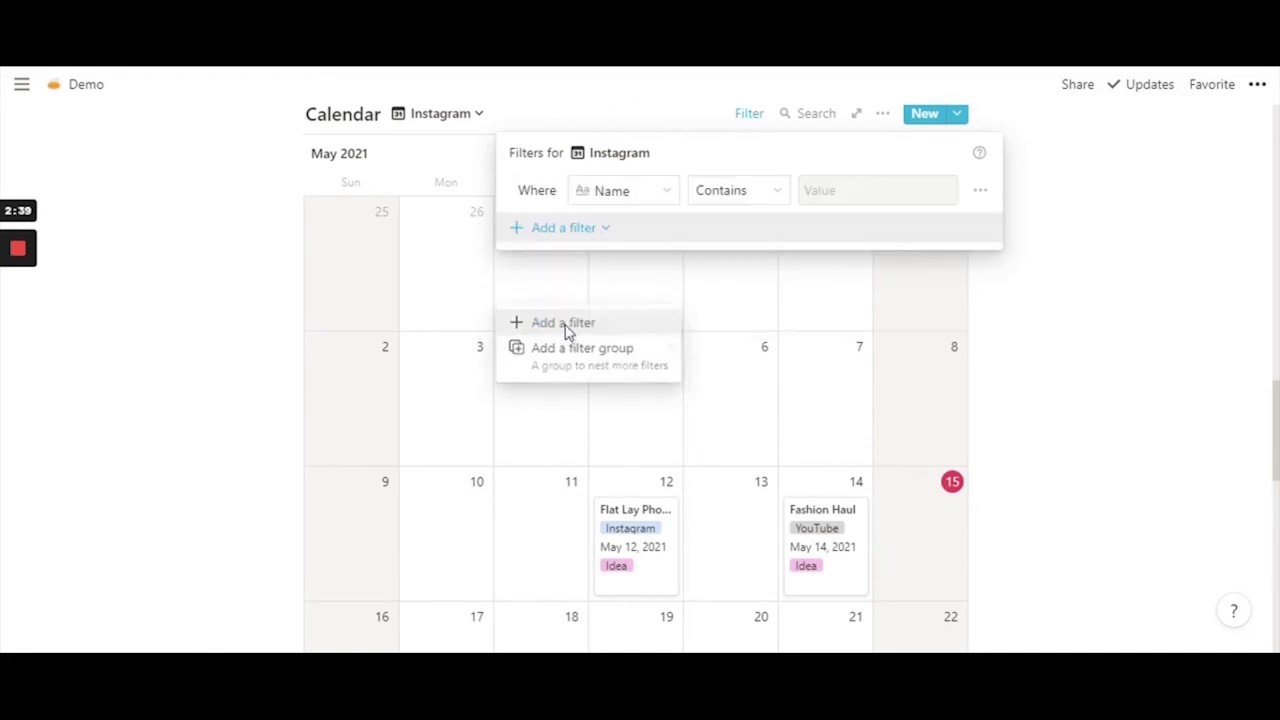
pyautogui.click(634, 190)
pyautogui.click(605, 324)
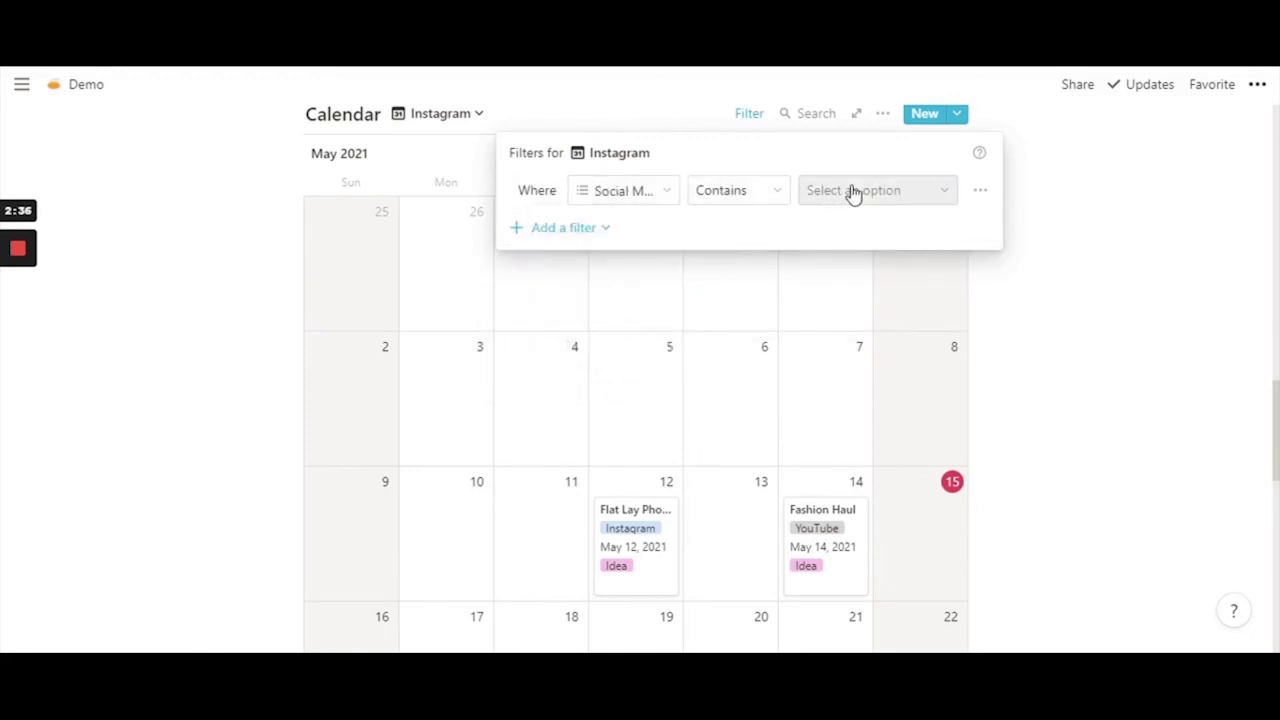
pyautogui.click(855, 200)
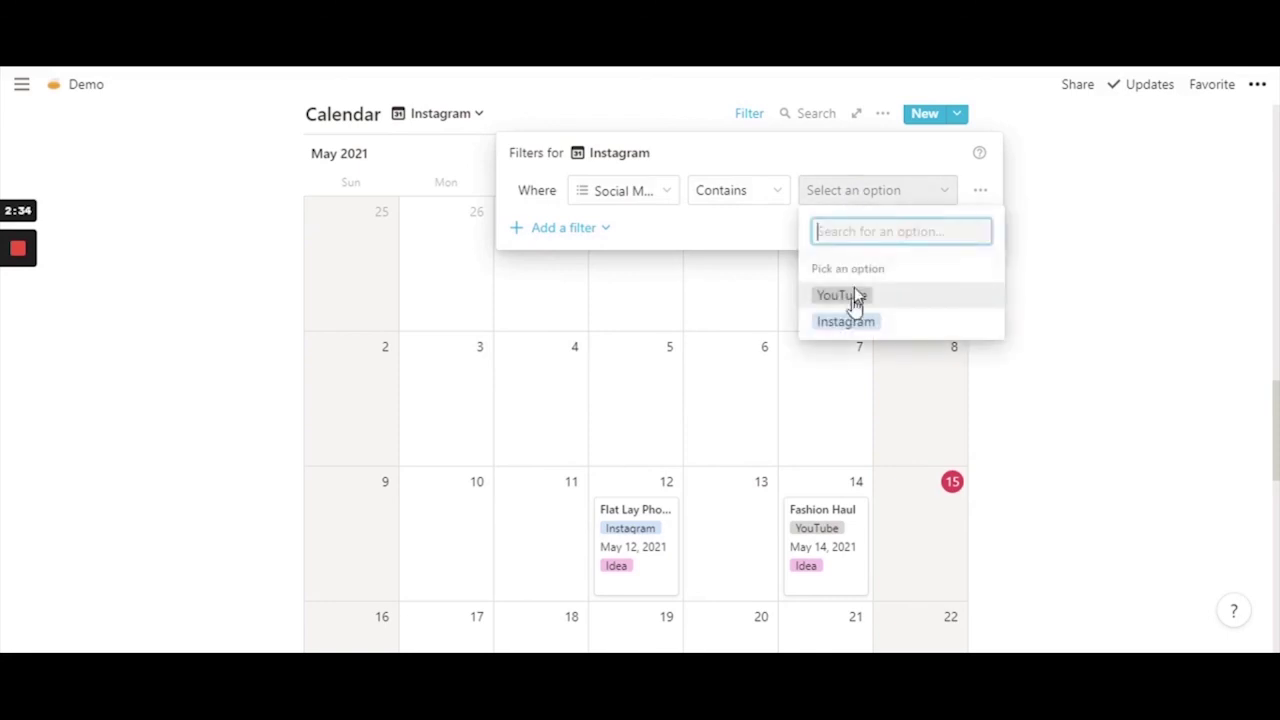
pyautogui.click(844, 326)
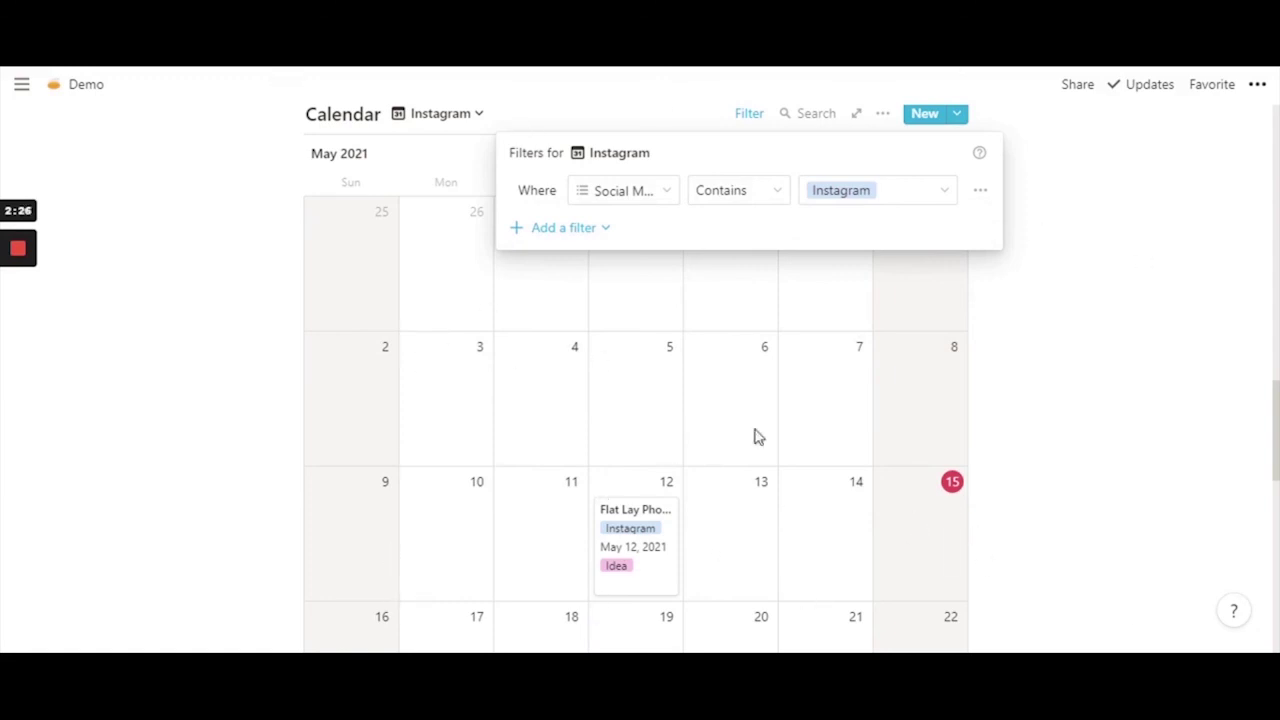
pyautogui.click(1008, 240)
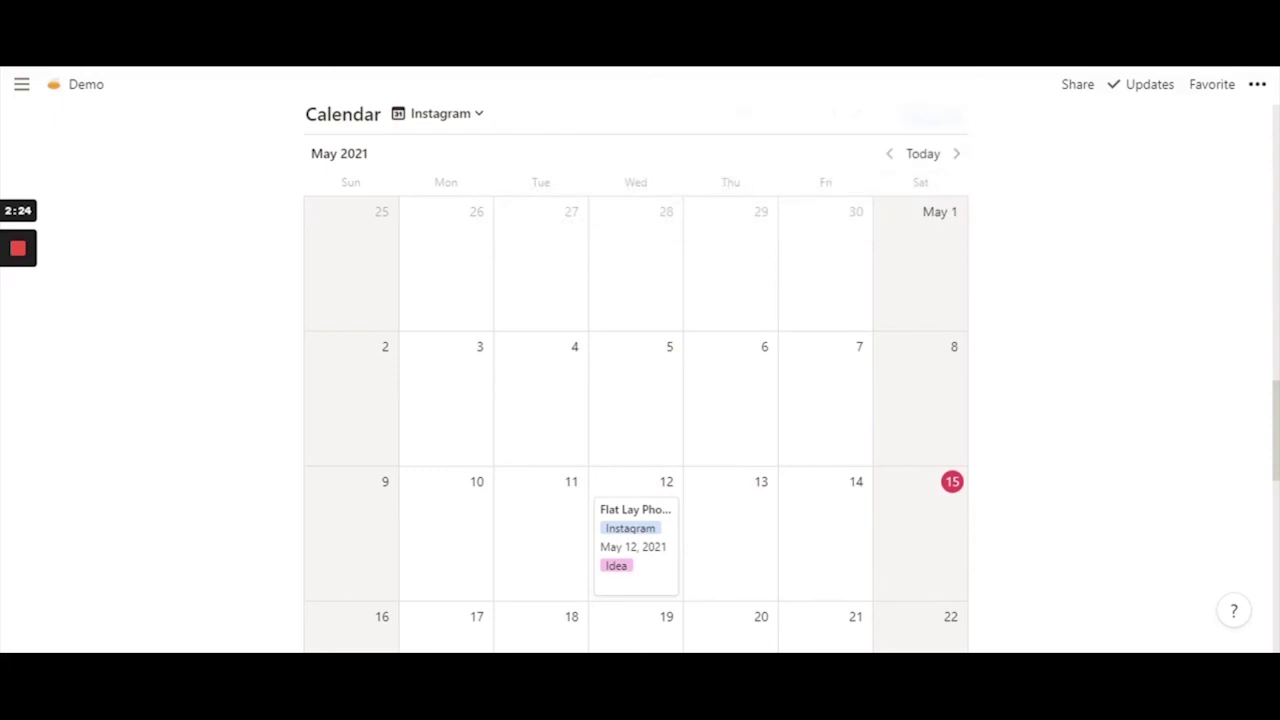
# - Recheck the Instagram filter, confirming only Flat Lay Photograph on May 12 remains
pyautogui.click(466, 116)
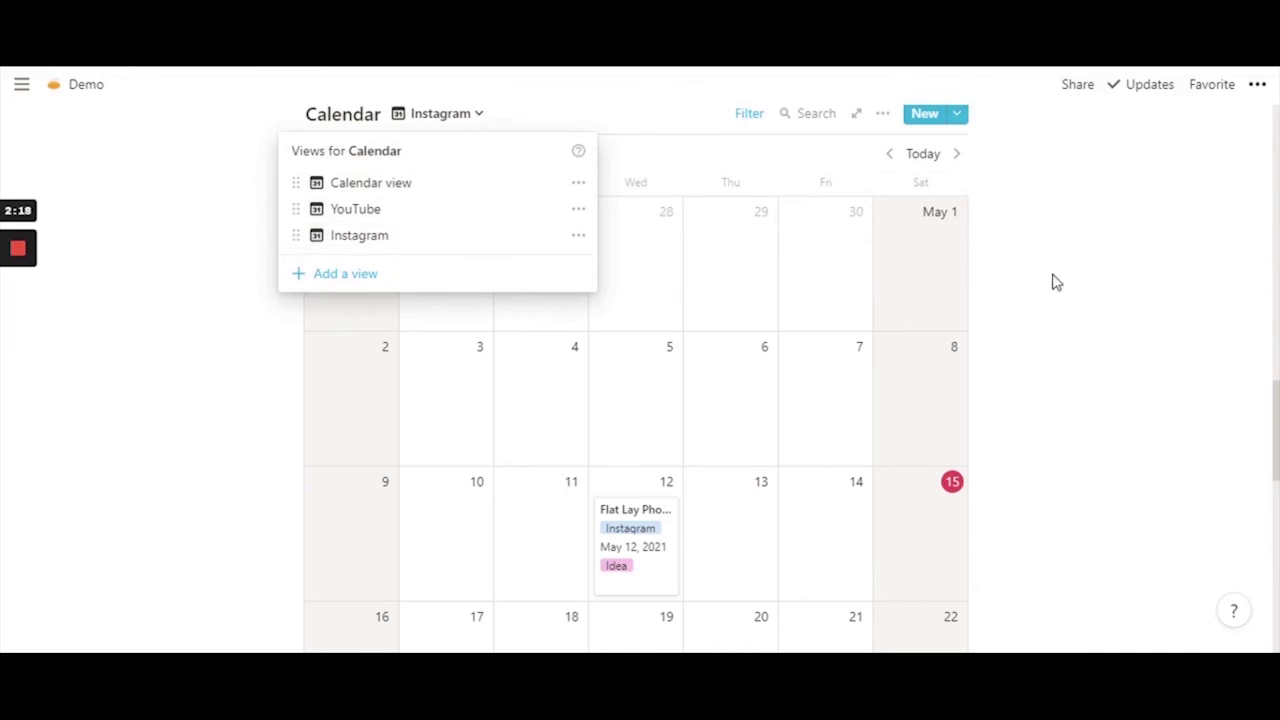
pyautogui.press('Escape')
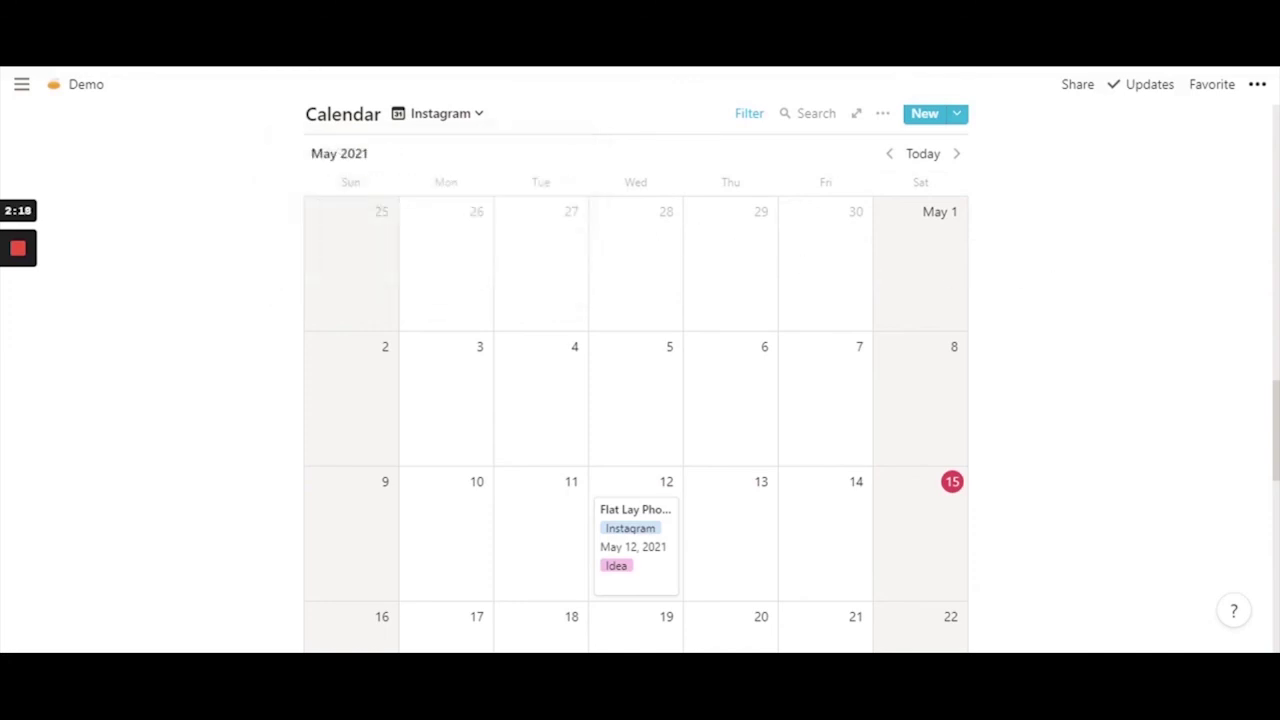
pyautogui.click(747, 115)
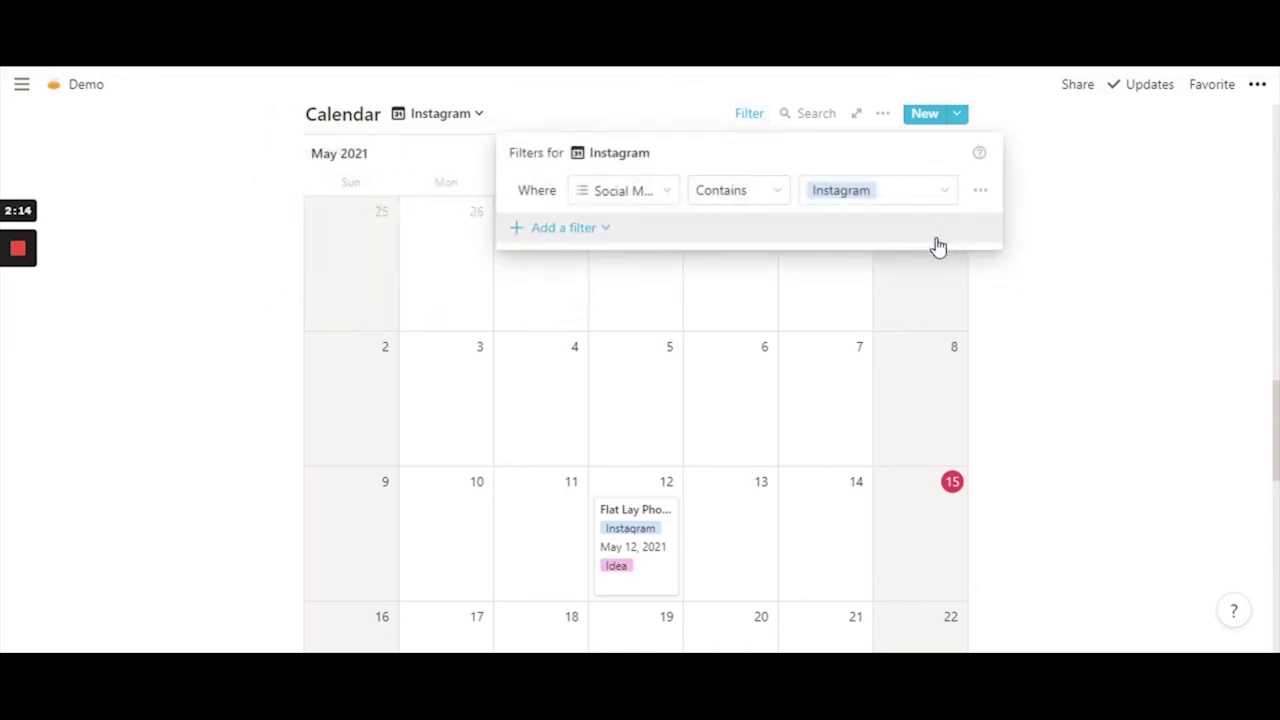
pyautogui.click(1036, 360)
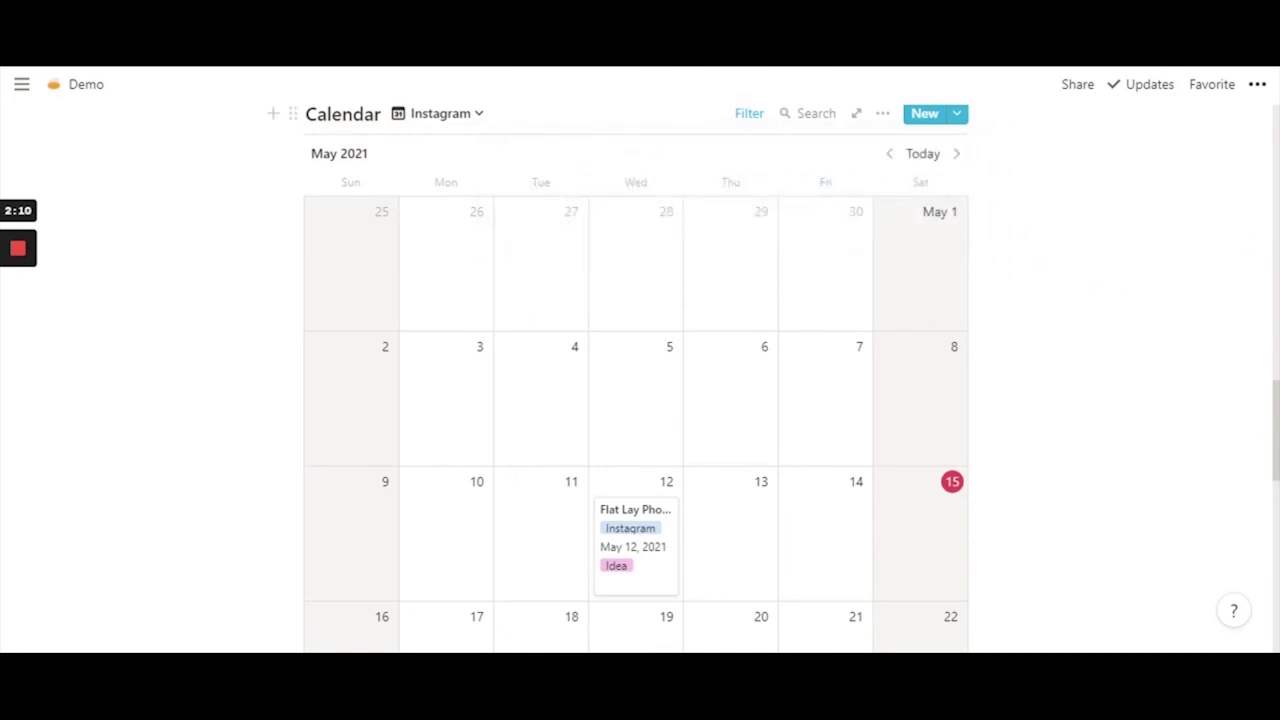
# - Switch between the YouTube, Instagram and full Calendar views to compare them
pyautogui.click(450, 118)
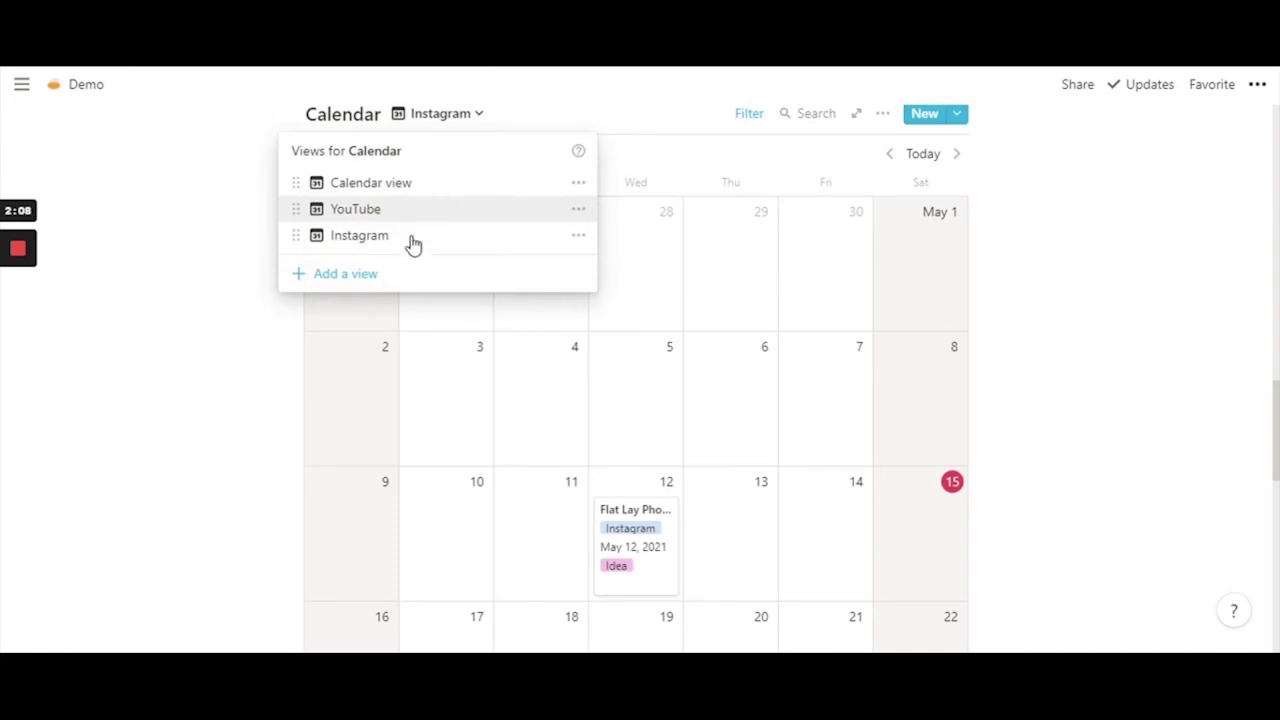
pyautogui.click(363, 209)
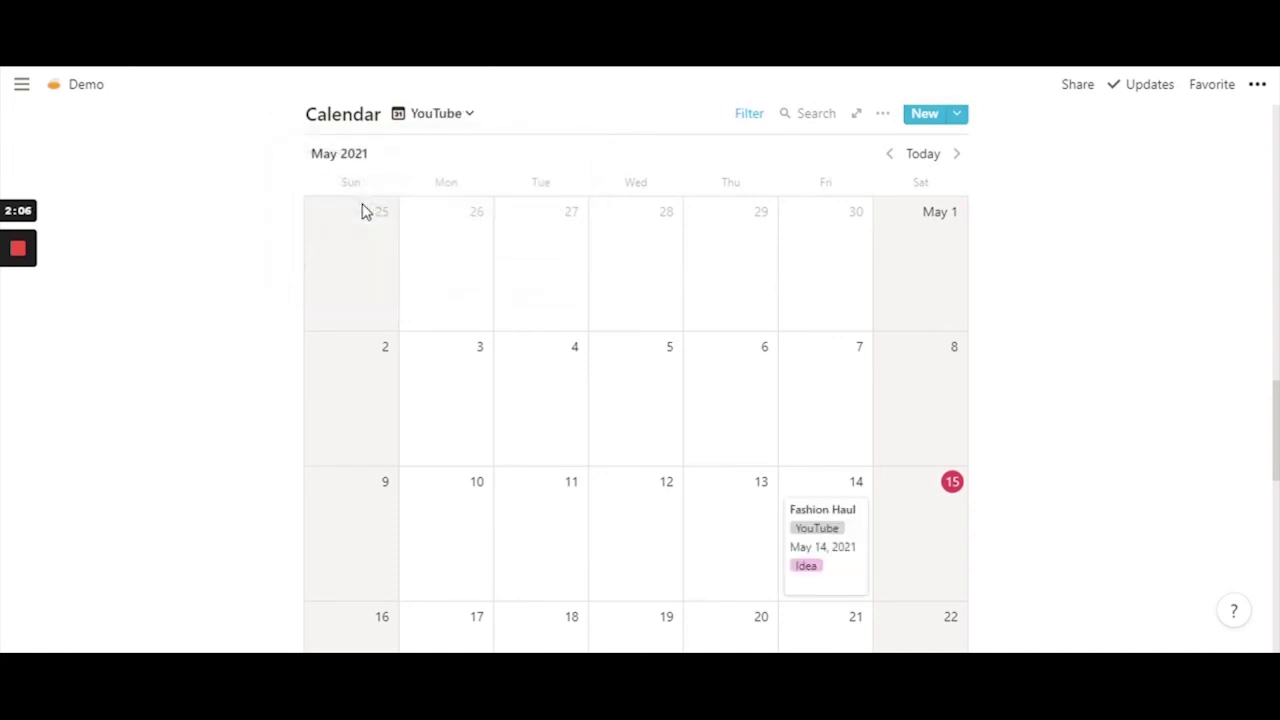
pyautogui.click(415, 116)
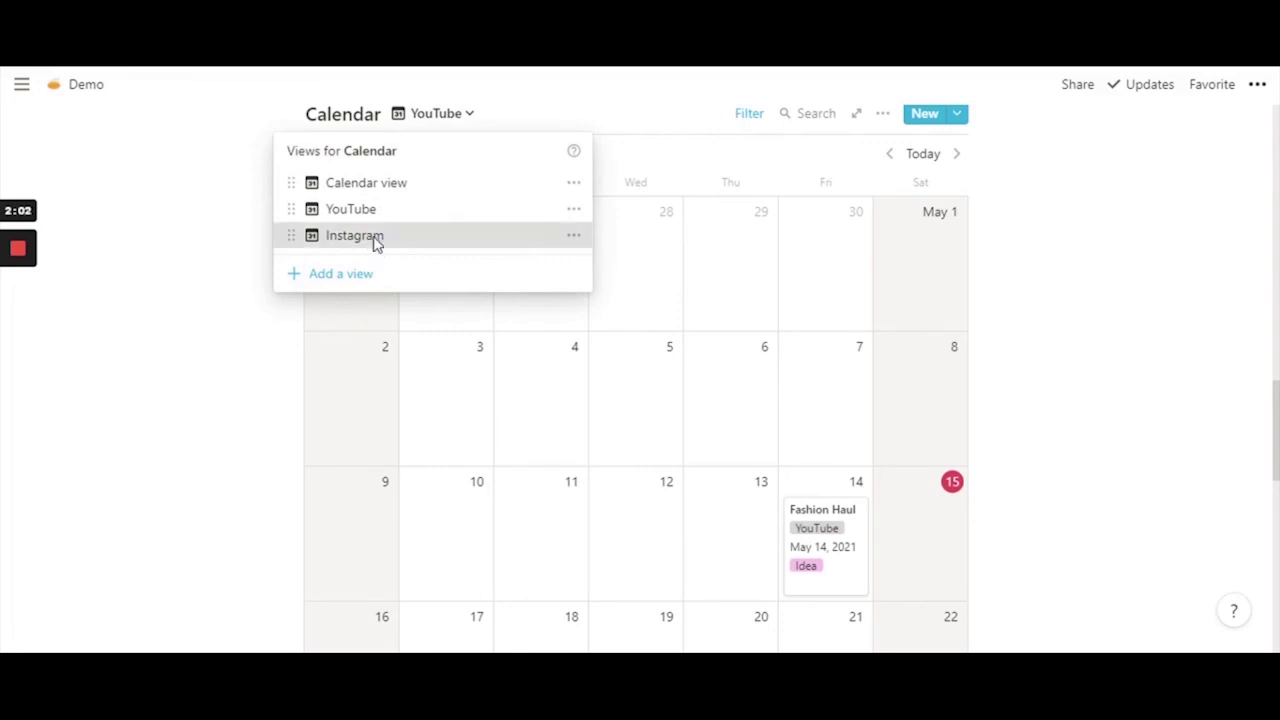
pyautogui.click(374, 242)
pyautogui.click(445, 116)
pyautogui.click(417, 186)
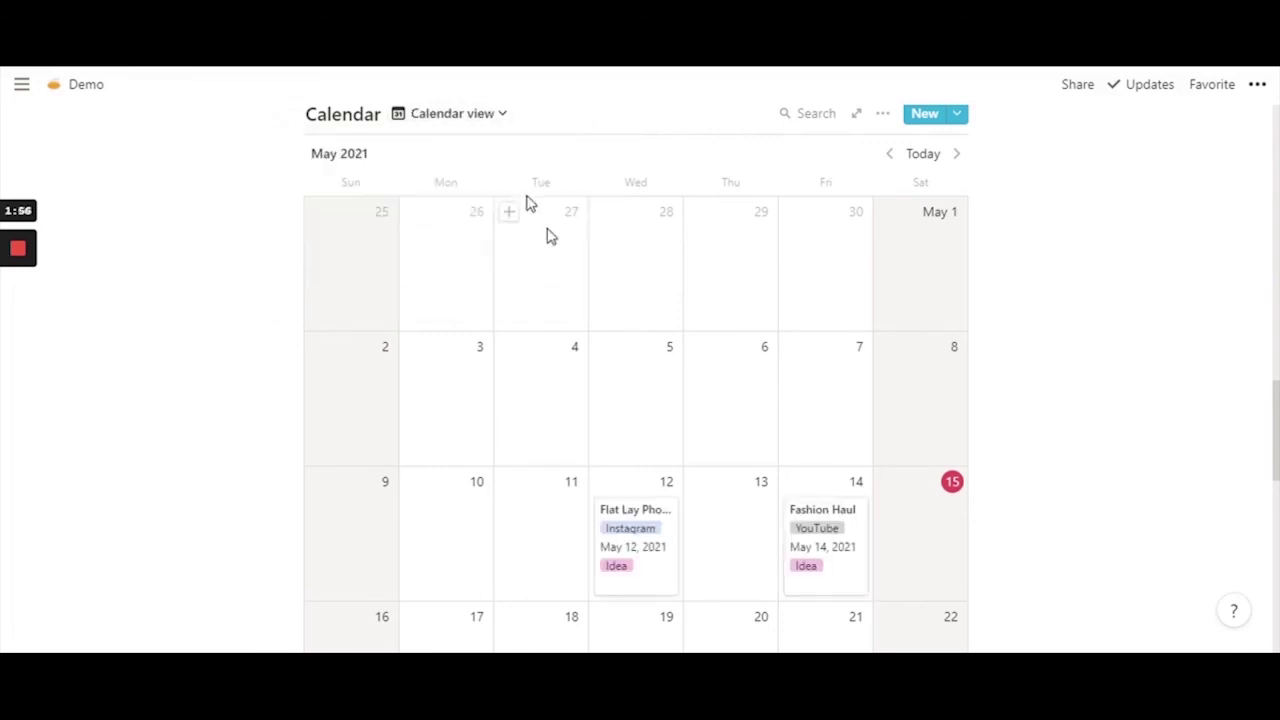
# - Review the full Calendar view showing both Flat Lay Photograph and Fashion Haul
pyautogui.click(482, 118)
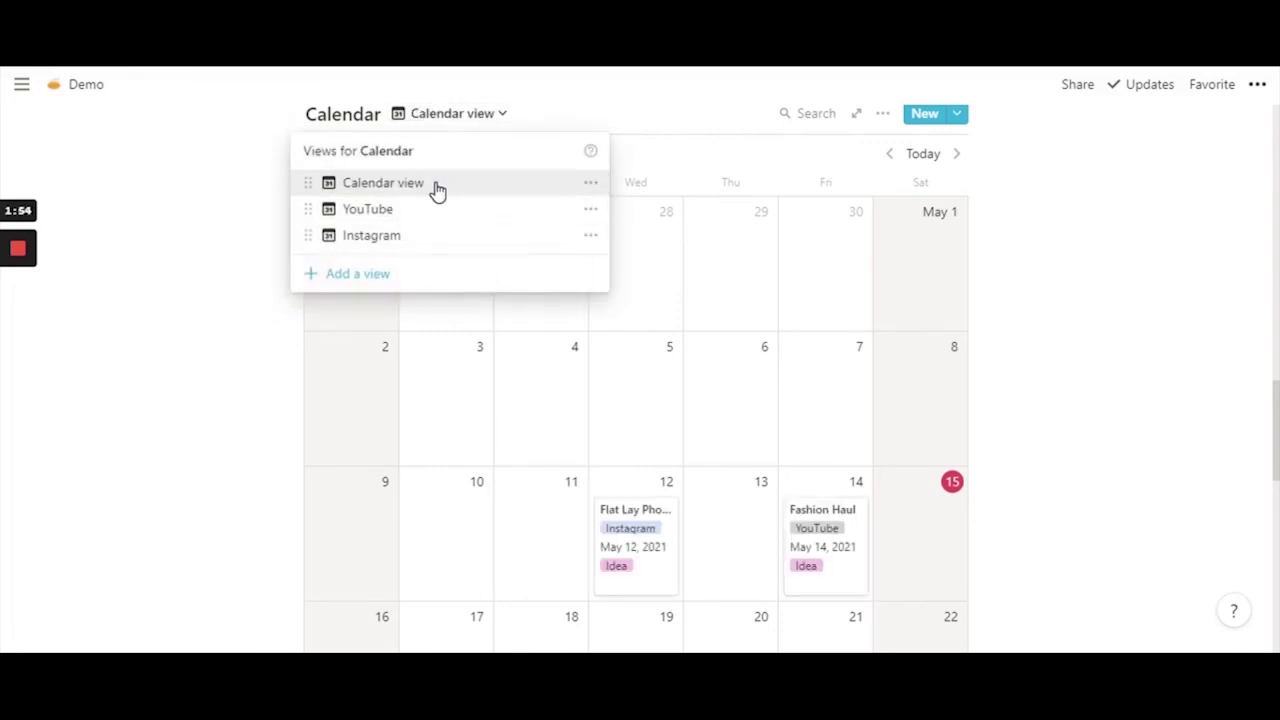
pyautogui.click(722, 323)
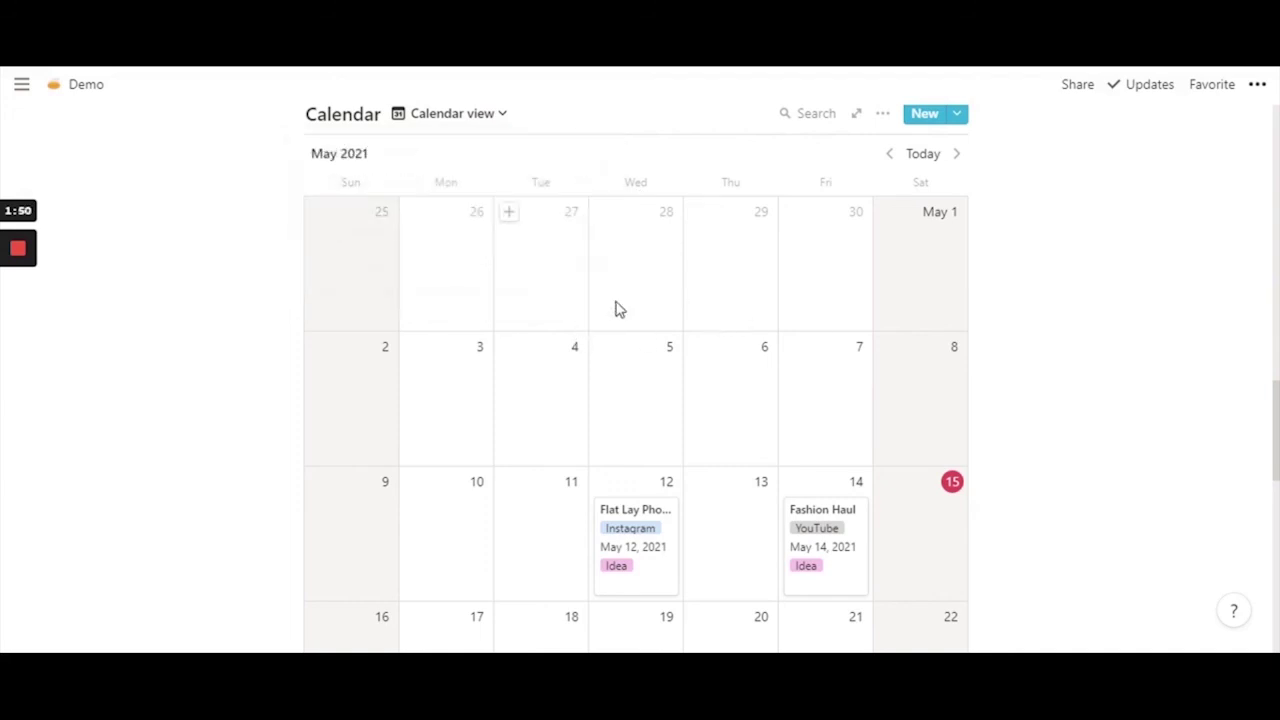
pyautogui.click(437, 129)
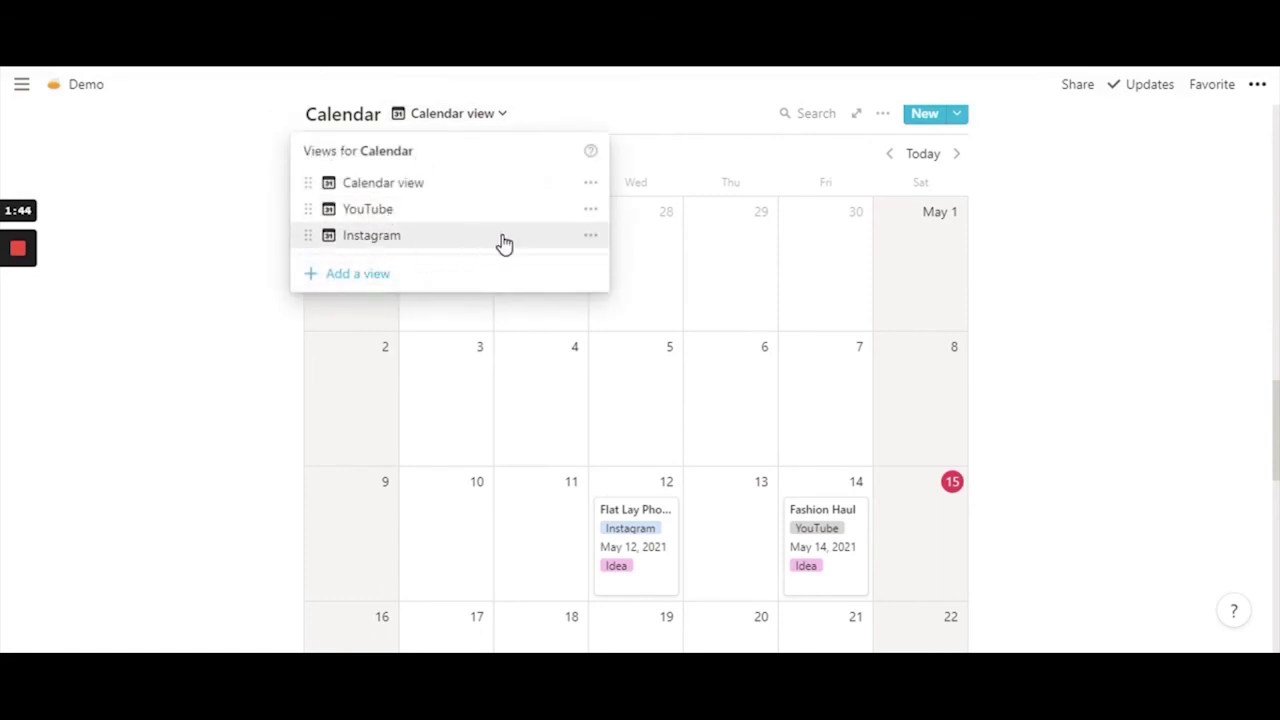
pyautogui.click(733, 330)
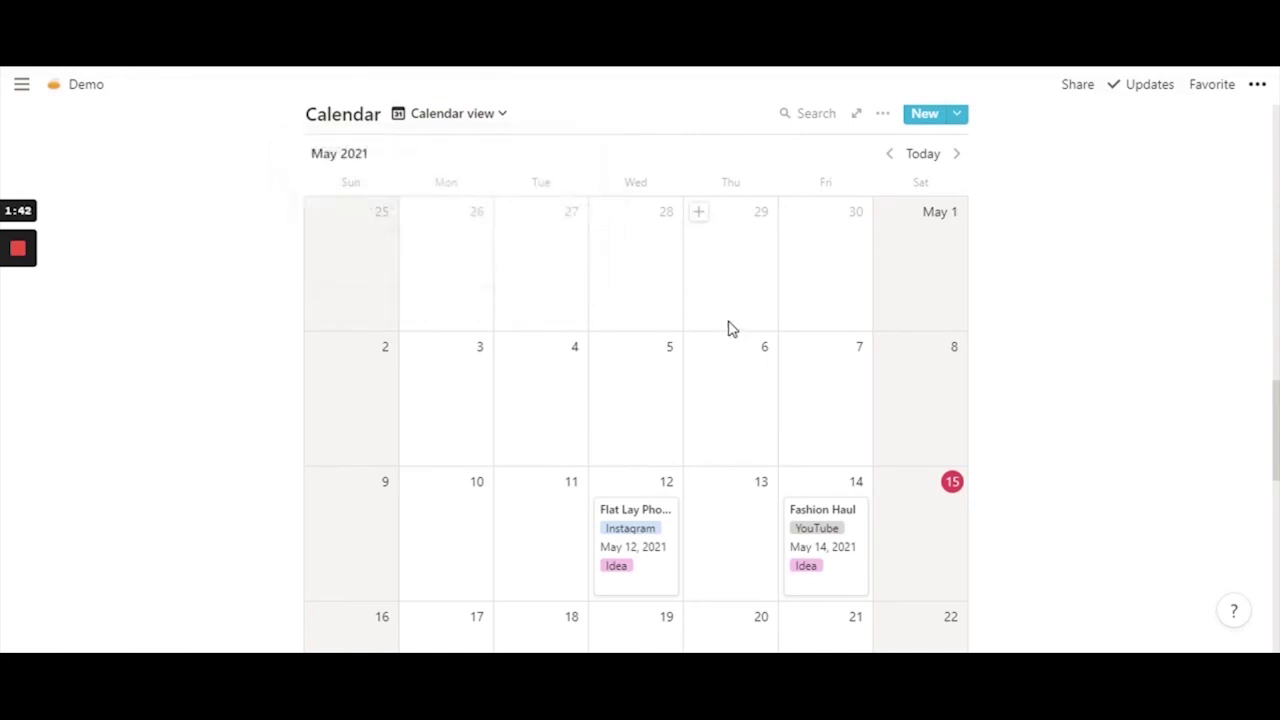
pyautogui.scroll(-3, 729, 329)
pyautogui.scroll(1, 729, 329)
pyautogui.scroll(2, 727, 327)
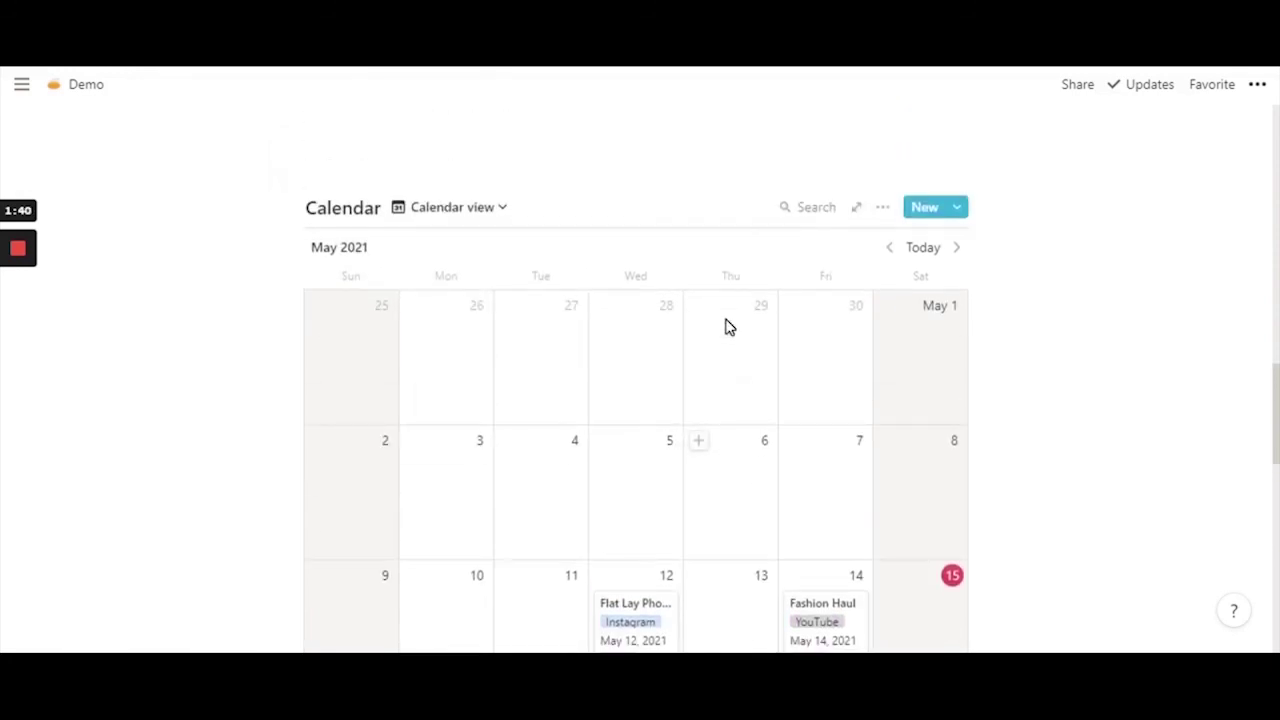
pyautogui.scroll(-1, 710, 321)
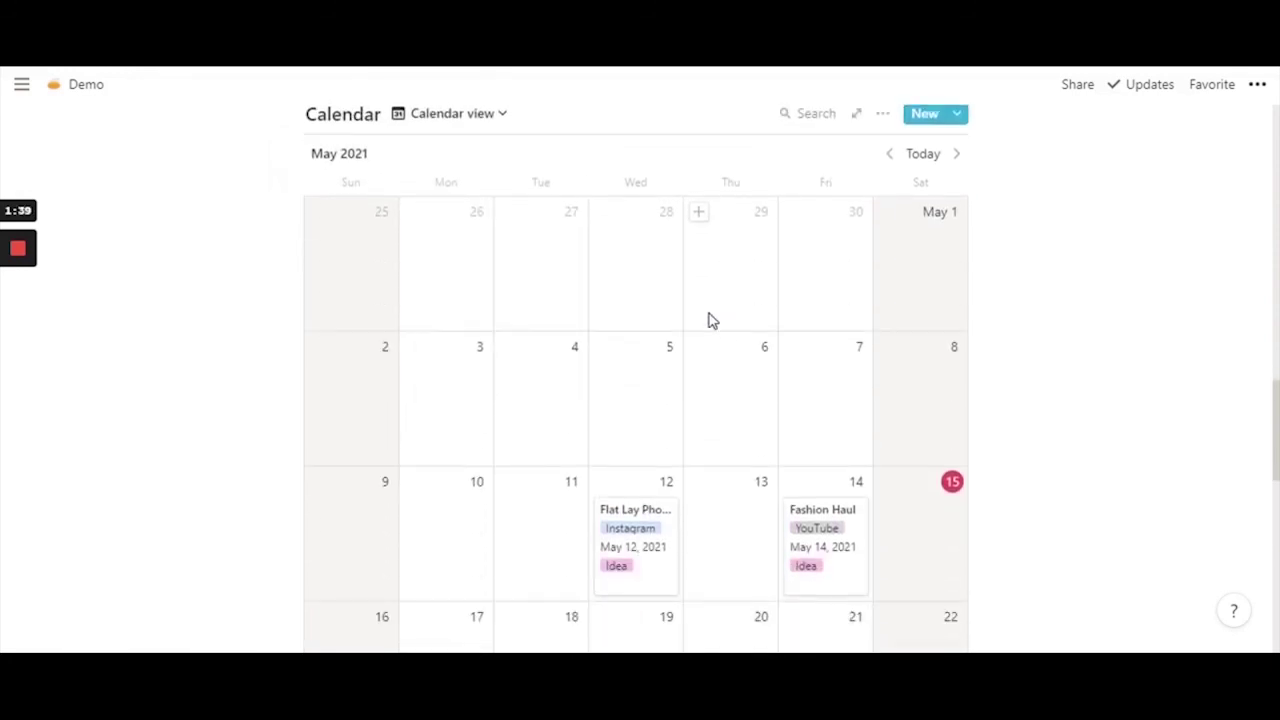
pyautogui.click(468, 116)
pyautogui.click(1072, 328)
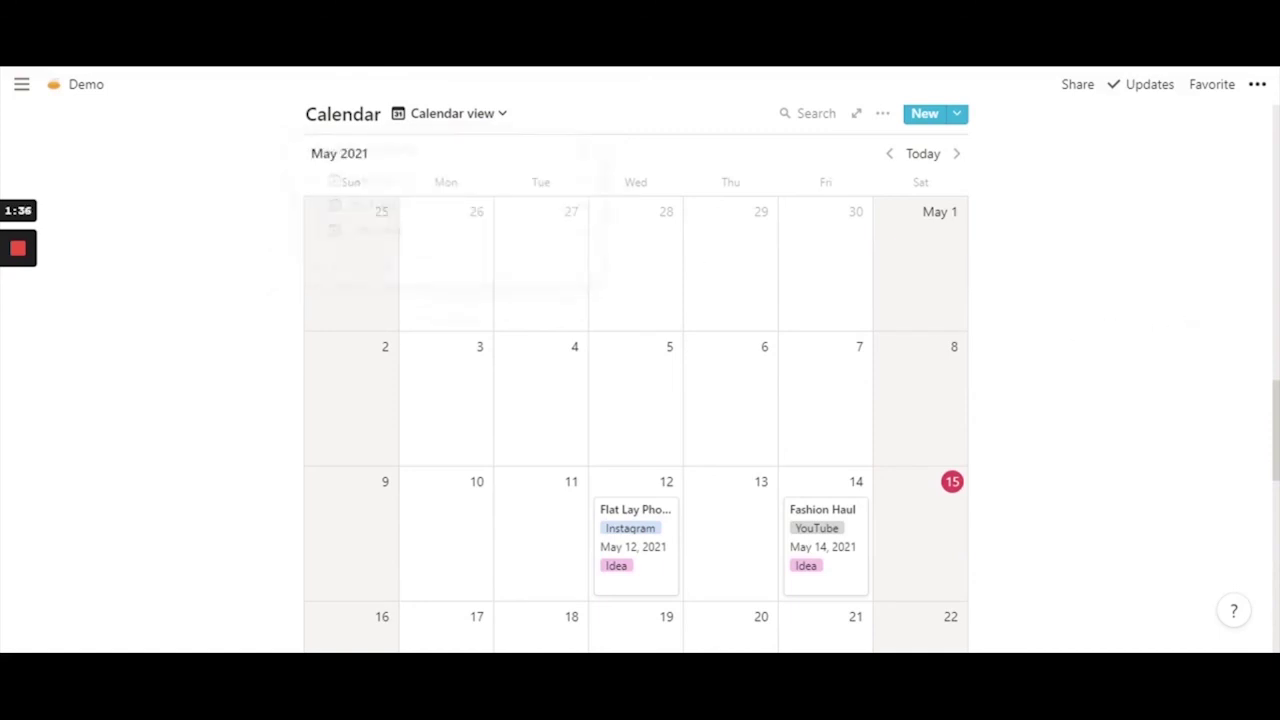